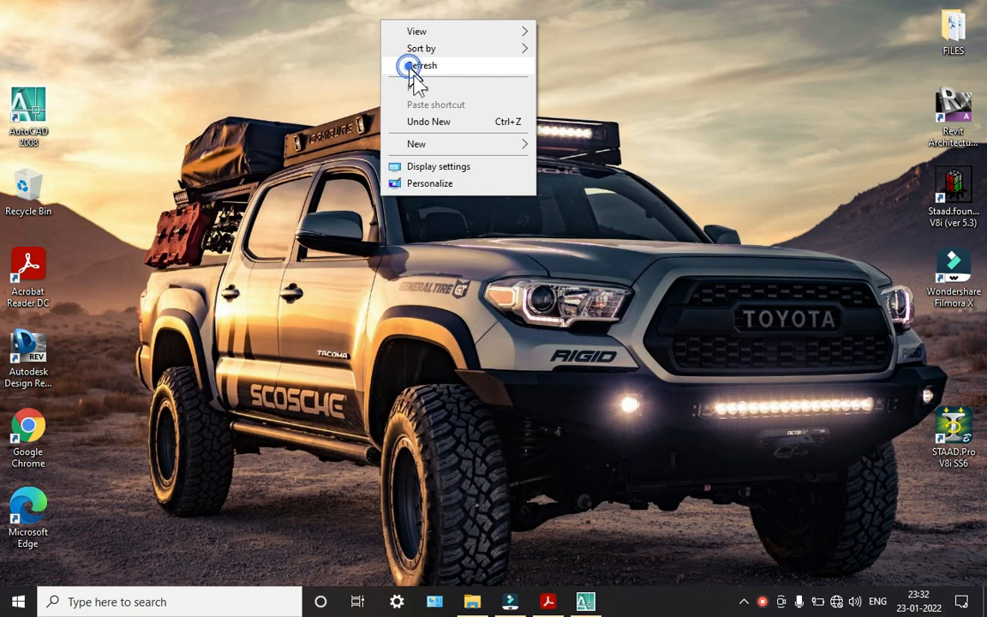
Switch to Acrobat Reader and examine the rooms, dimensions, doors and windows of the ground floor plan in MY HOUSE GROUND.pdf
left_click(548, 602)
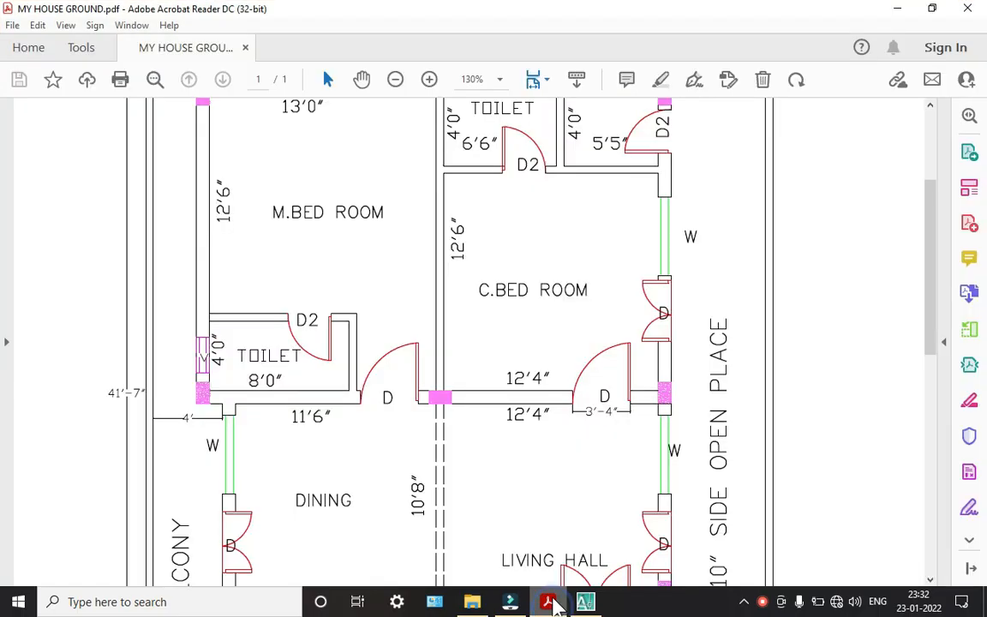
scroll(433, 301, "down", 2)
scroll(433, 302, "up", 4)
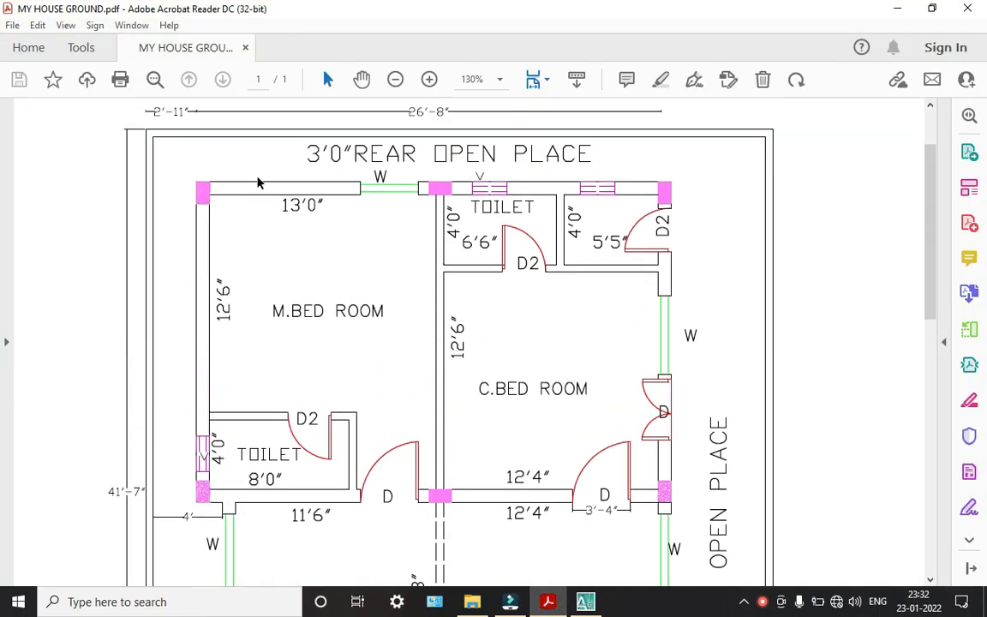
left_click(394, 79)
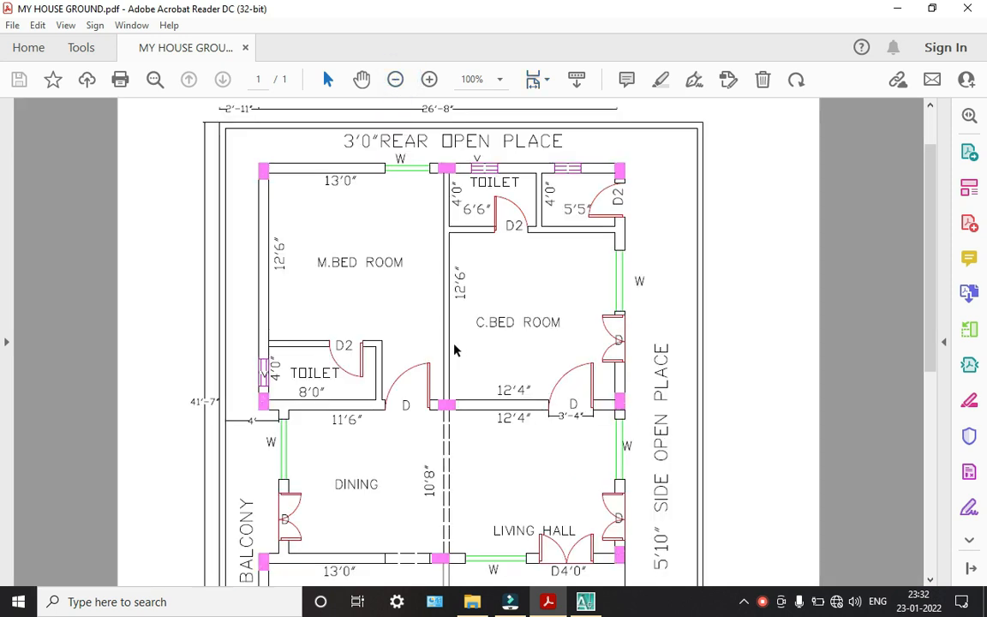
scroll(392, 278, "down", 4)
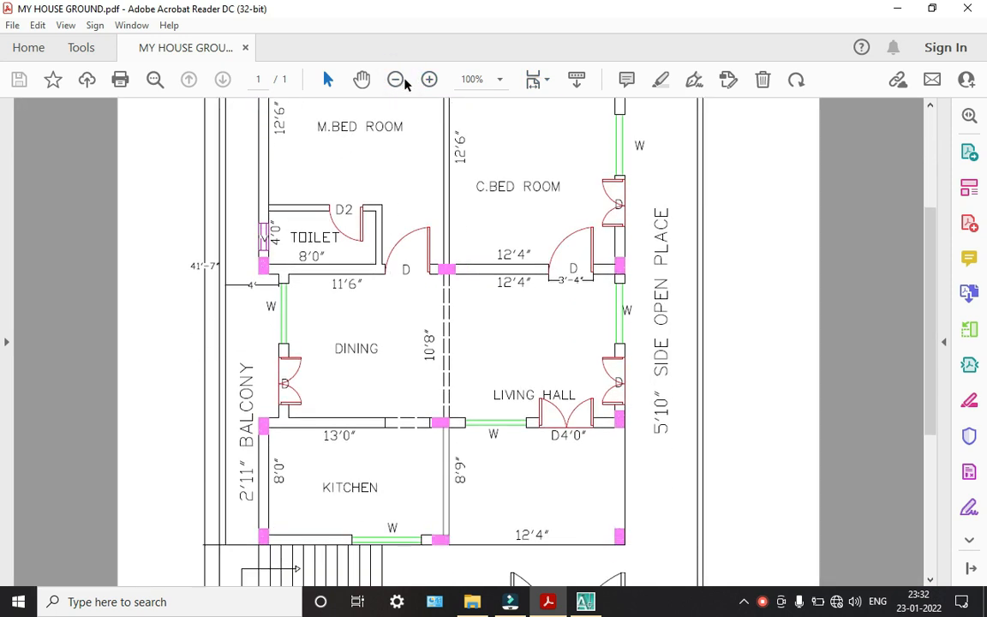
left_click(395, 79)
scroll(548, 370, "up", 2)
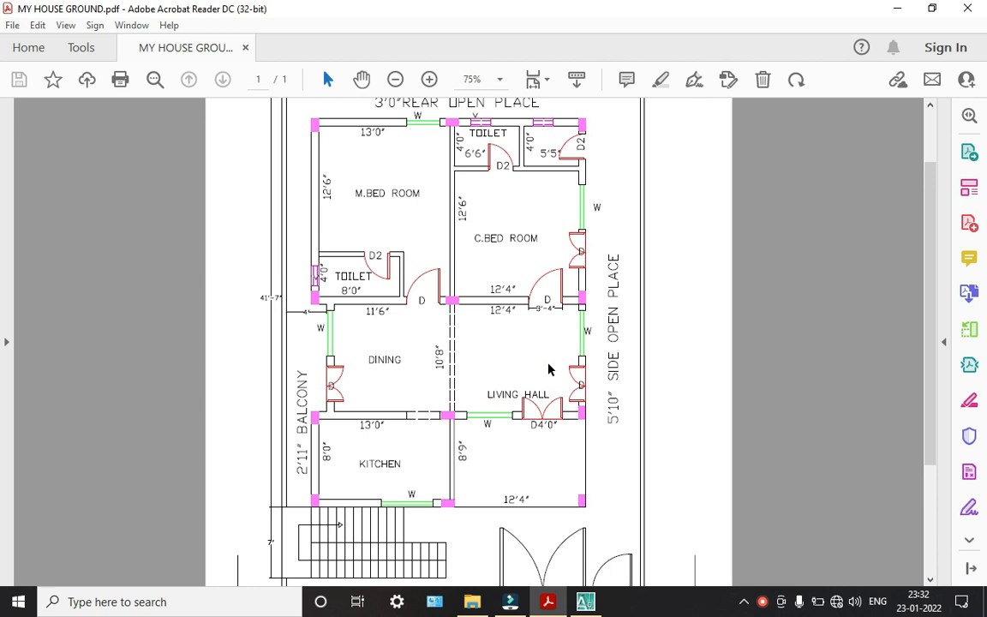
scroll(549, 370, "up", 1)
scroll(454, 394, "up", 1)
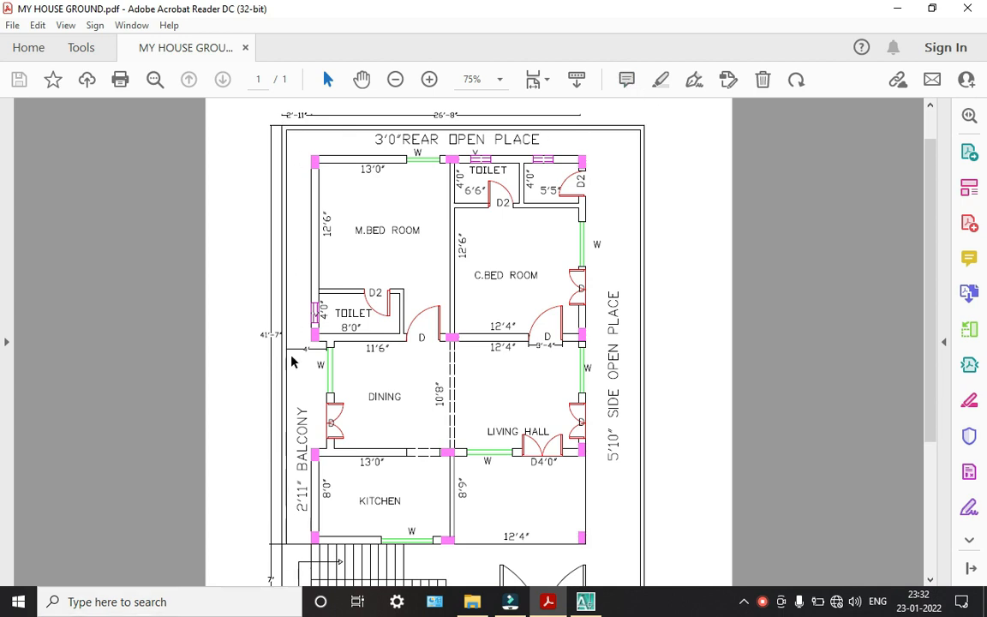
scroll(306, 471, "down", 1)
scroll(305, 471, "down", 2)
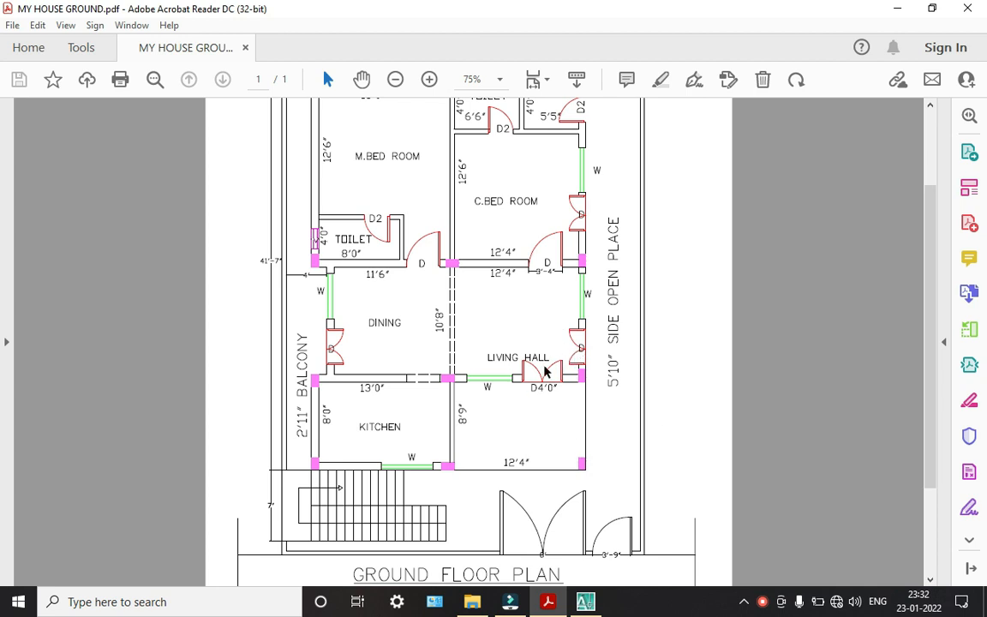
scroll(370, 471, "up", 3)
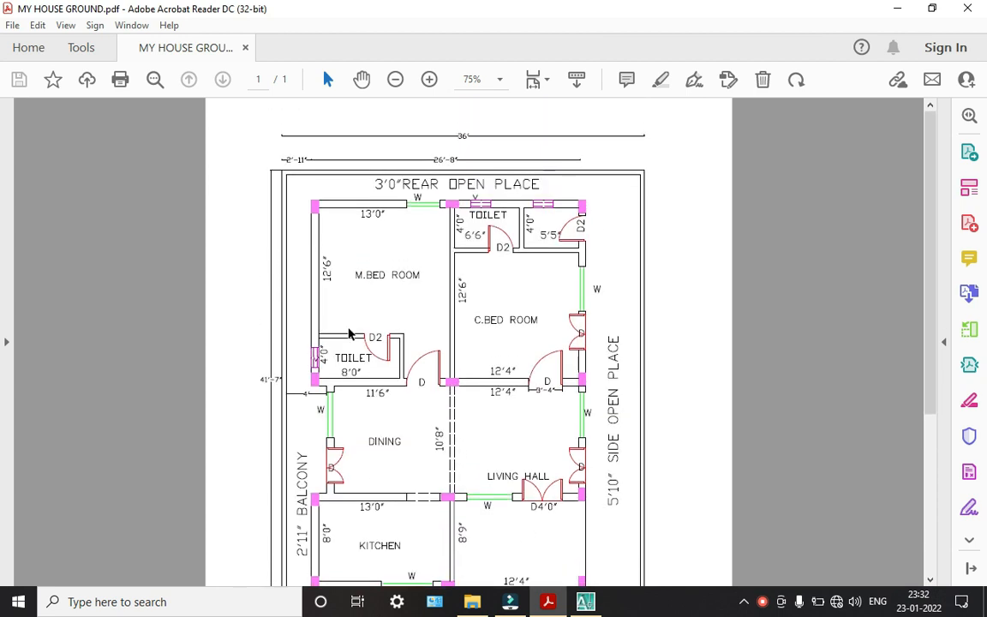
scroll(399, 428, "down", 5)
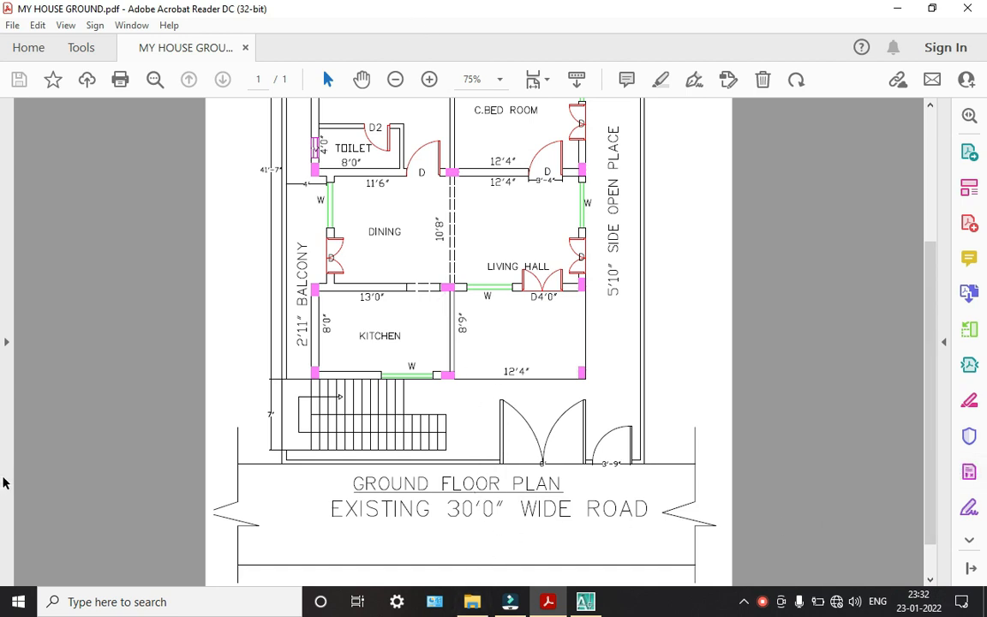
scroll(479, 420, "up", 3)
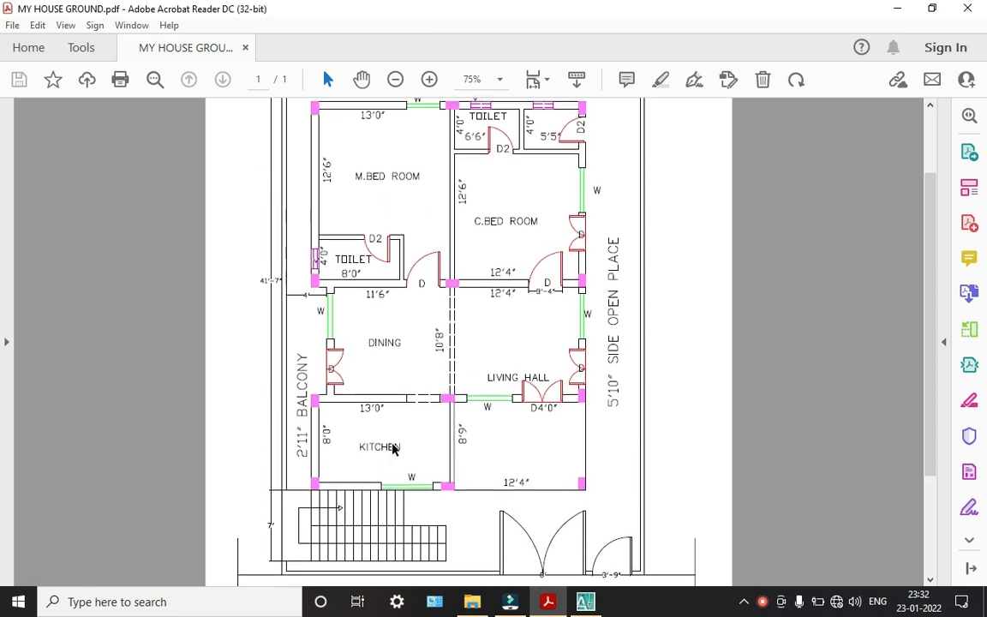
scroll(358, 371, "up", 1)
scroll(378, 194, "up", 1)
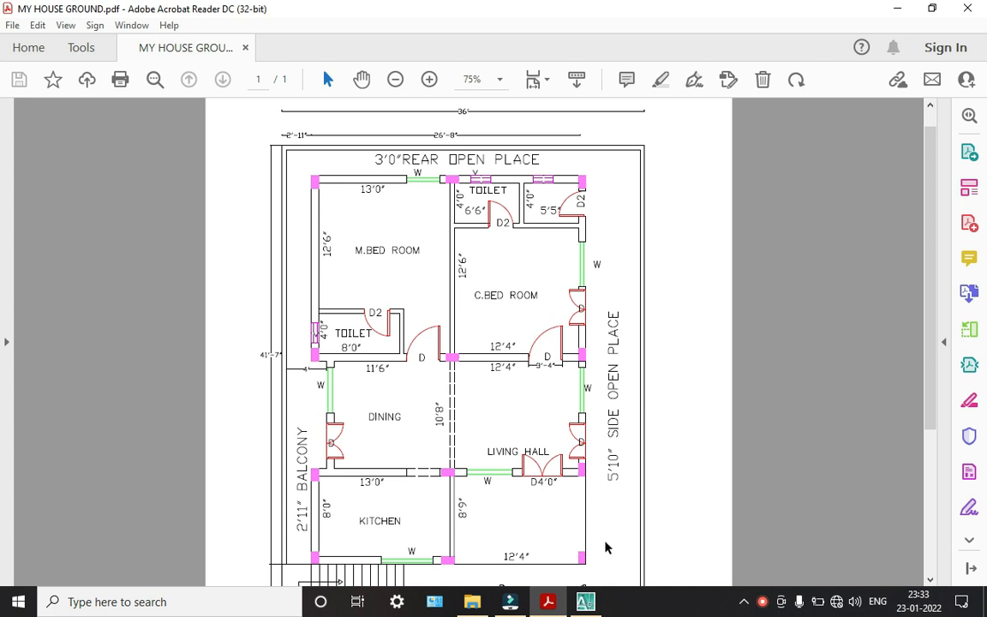
Switch to AutoCAD and configure the drawing units to Architectural length, 0'-0" precision and an insertion scale in inches
left_click(585, 601)
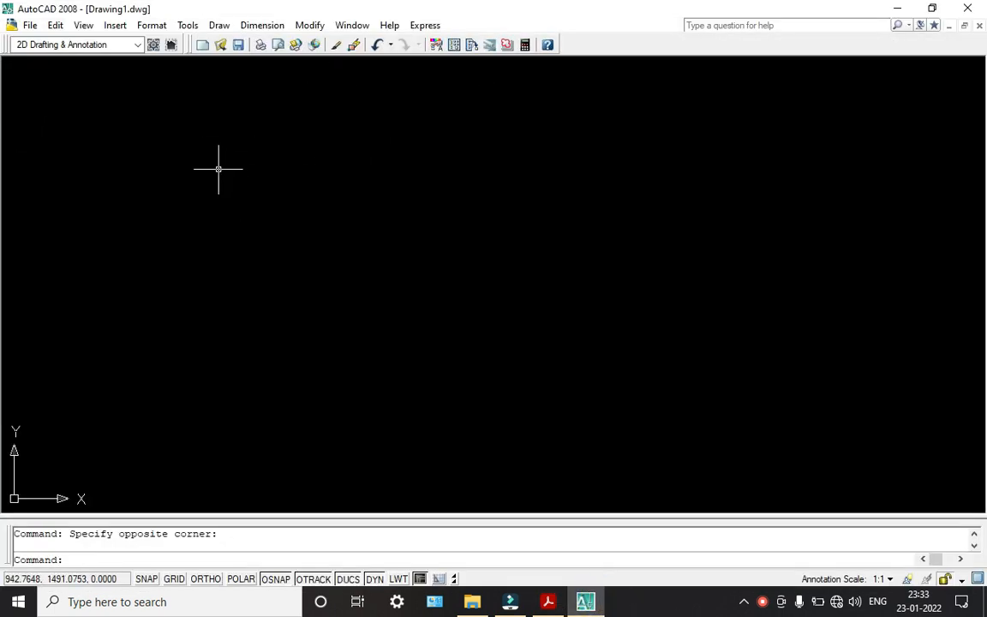
type("UN")
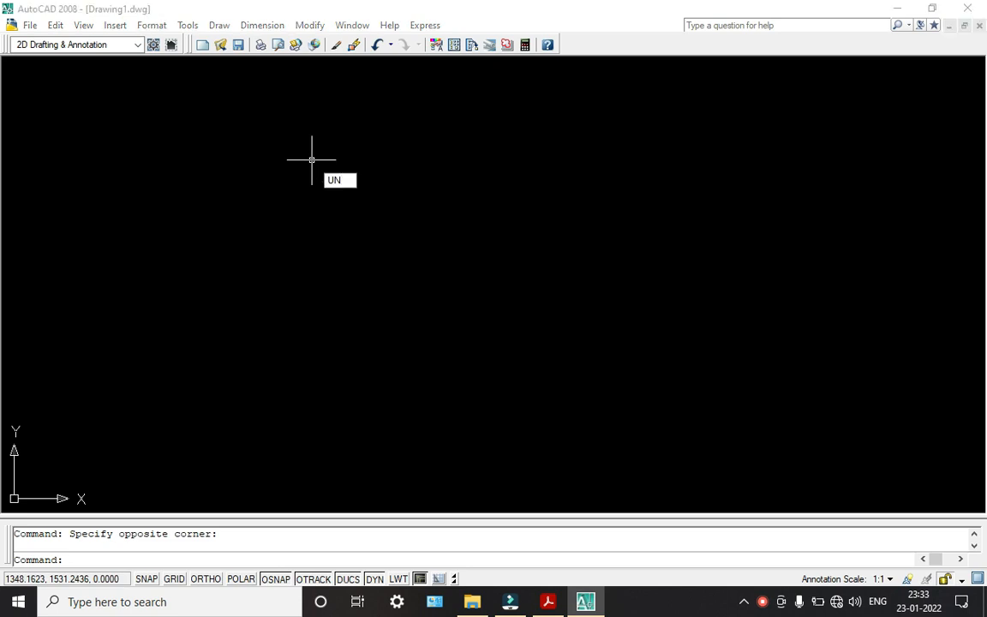
key("Return")
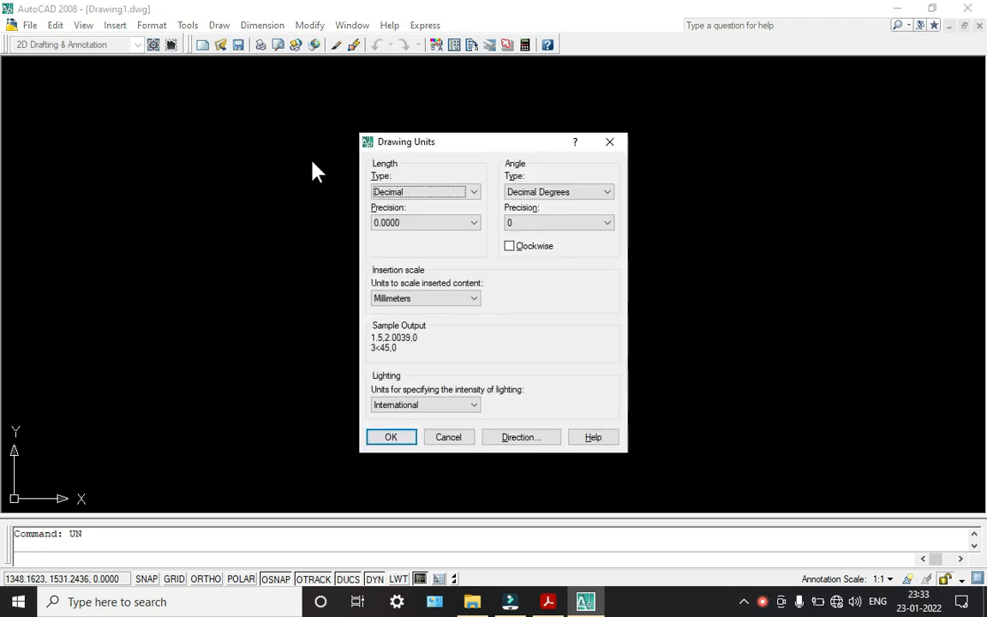
left_click(468, 193)
left_click(445, 205)
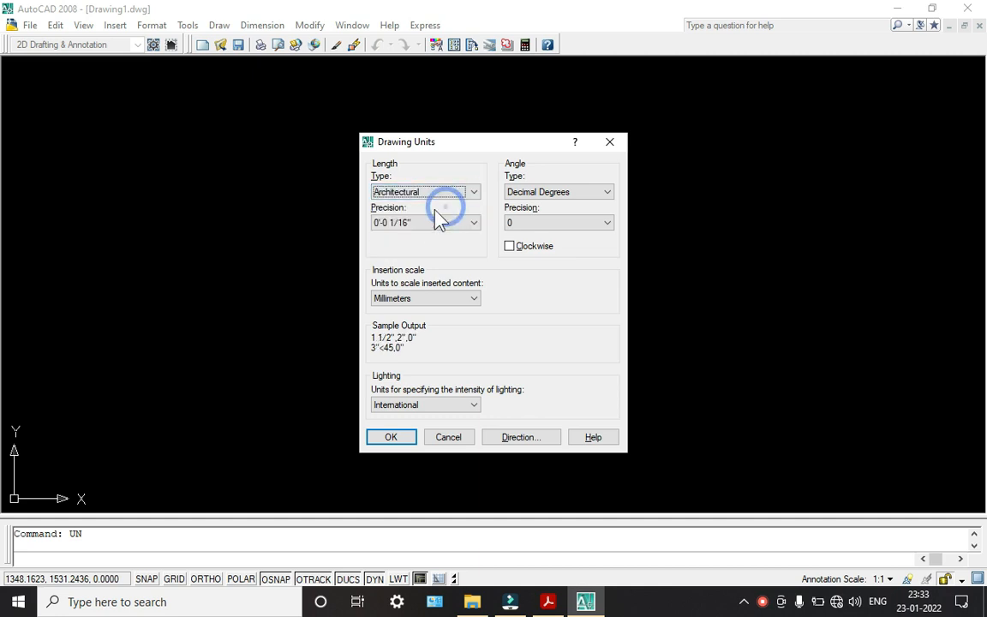
left_click(424, 223)
left_click(412, 236)
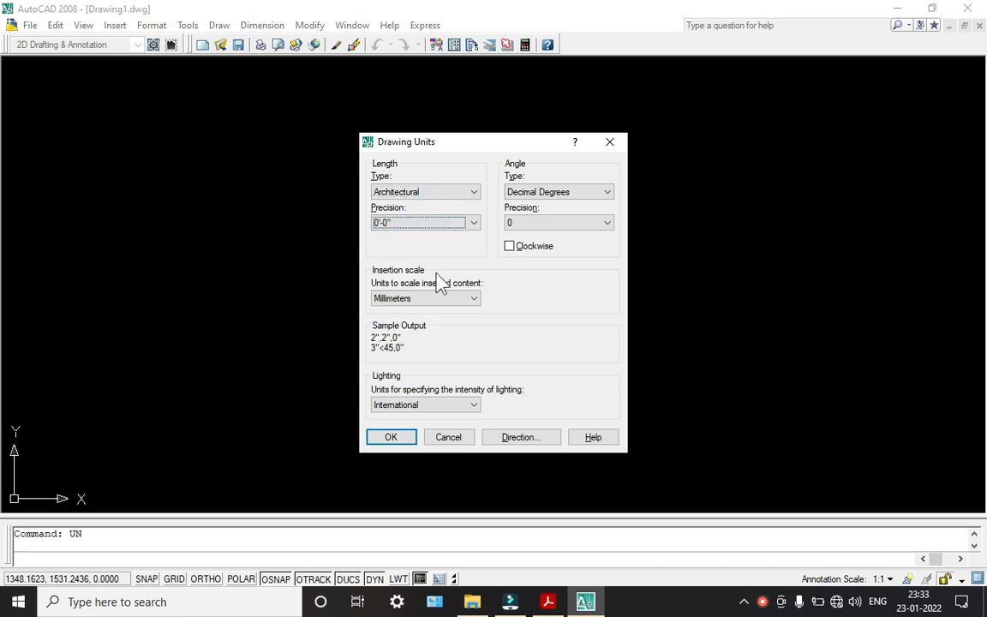
left_click(439, 300)
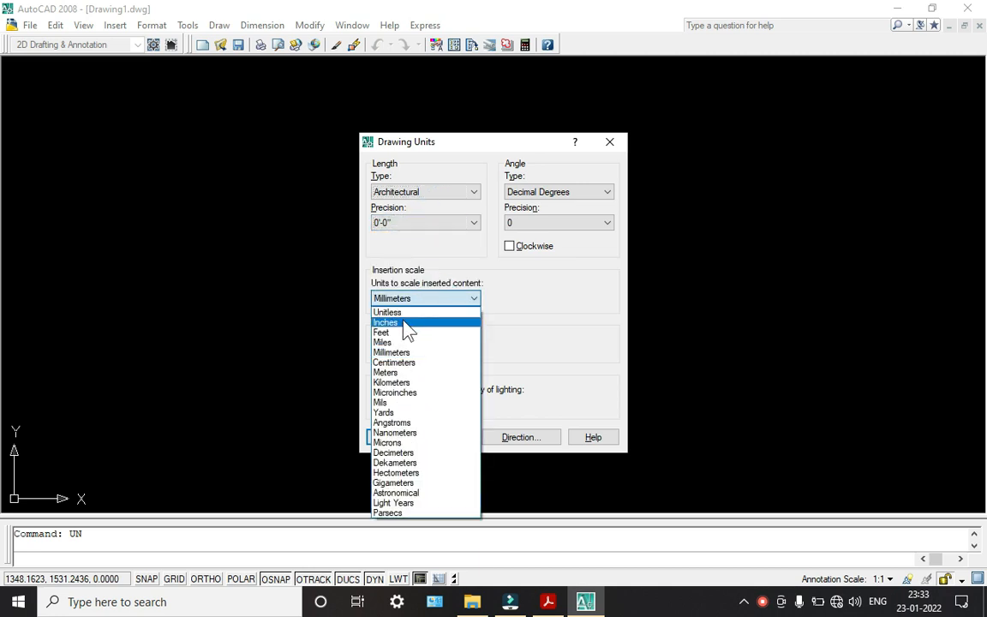
left_click(402, 329)
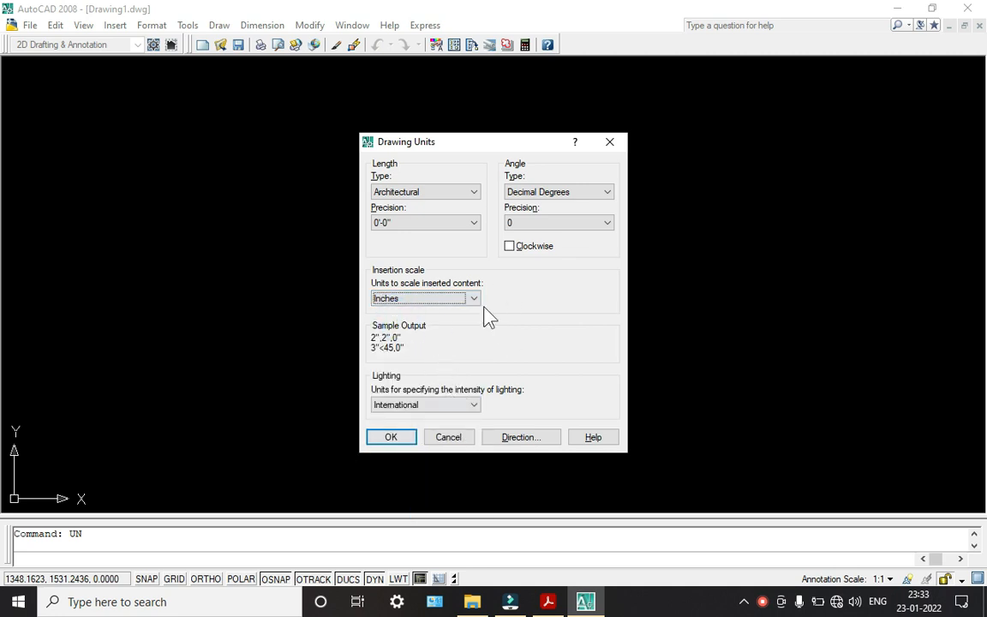
left_click(397, 439)
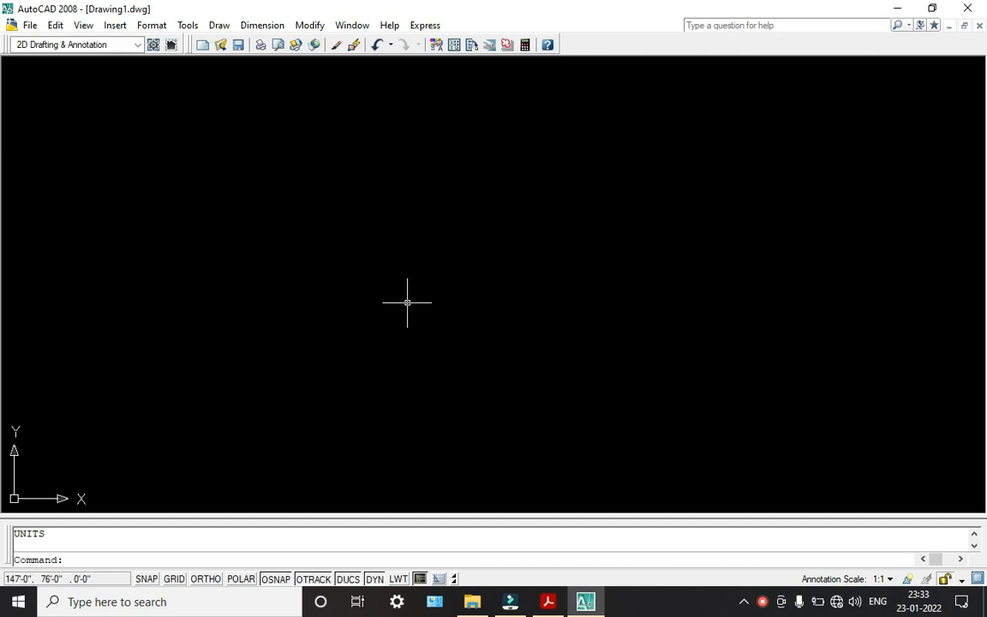
Modify the ISO-25 dimension style, choosing Architectural as the unit format for its linear dimensions
type("D")
key("Return")
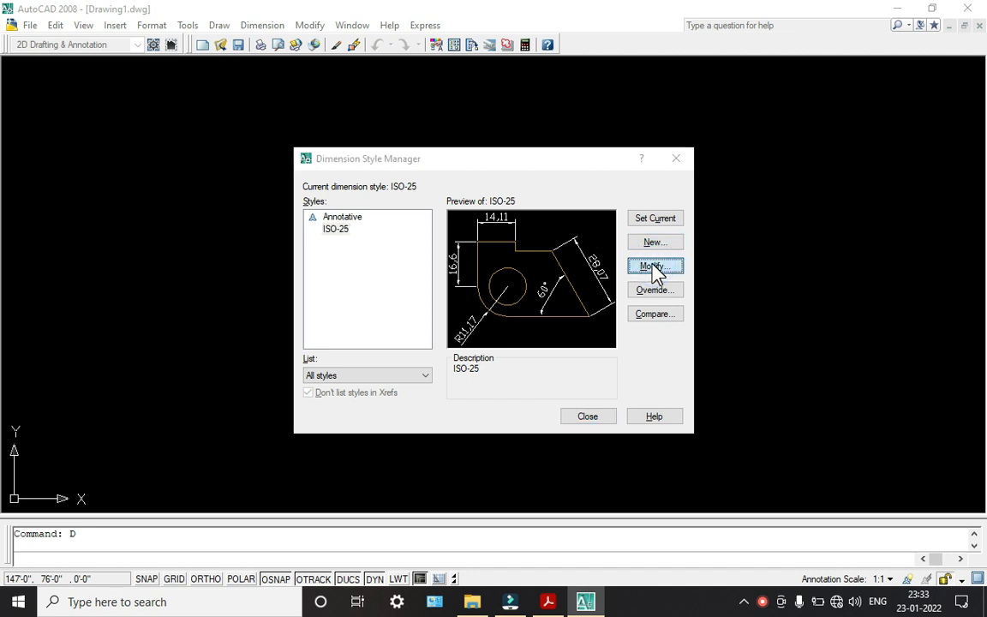
left_click(654, 268)
left_click(463, 162)
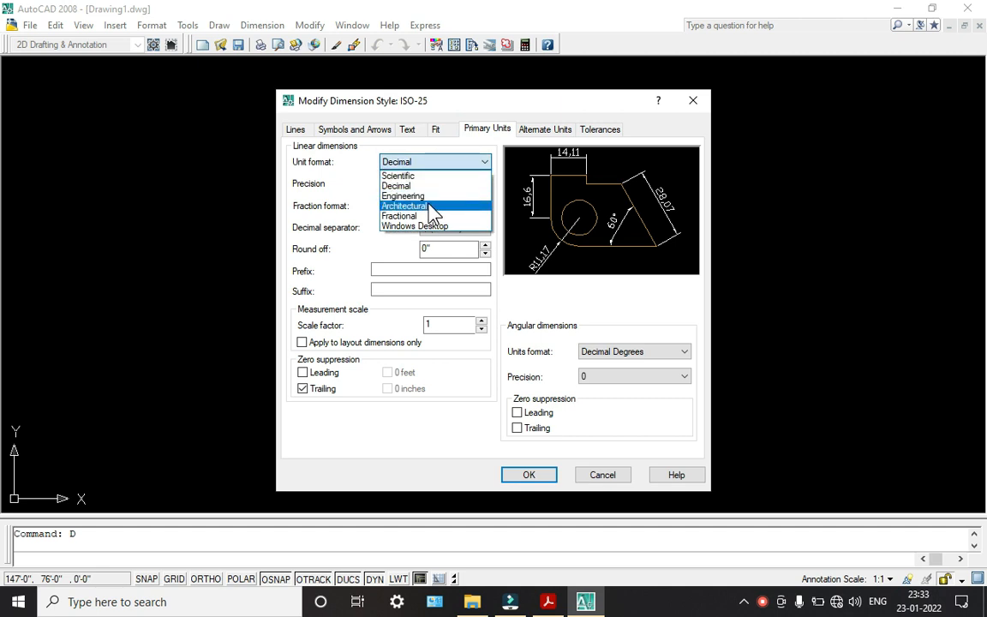
left_click(433, 206)
Try the Engineering unit format for the linear dimensions and check its precision options
left_click(425, 163)
left_click(418, 192)
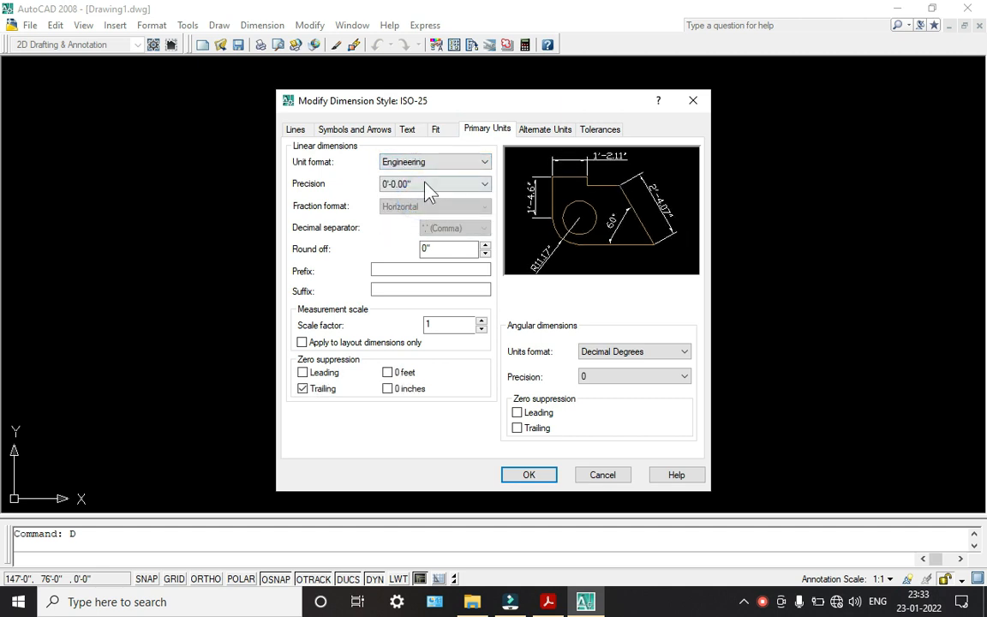
left_click(425, 185)
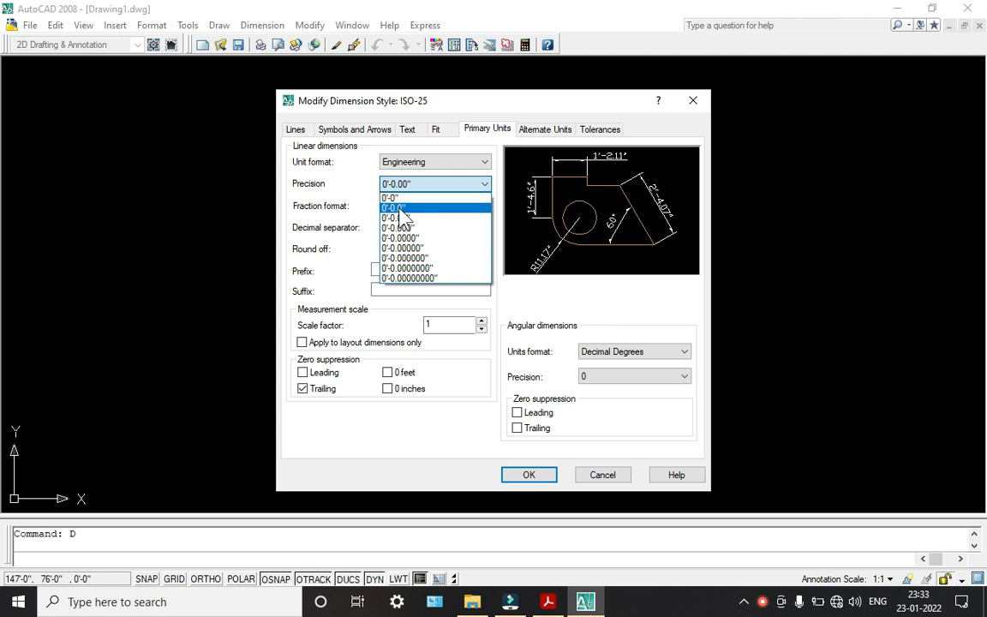
left_click(412, 168)
Set the linear dimensions of the ISO-25 style to the Architectural unit format with 0'-0" precision
left_click(412, 163)
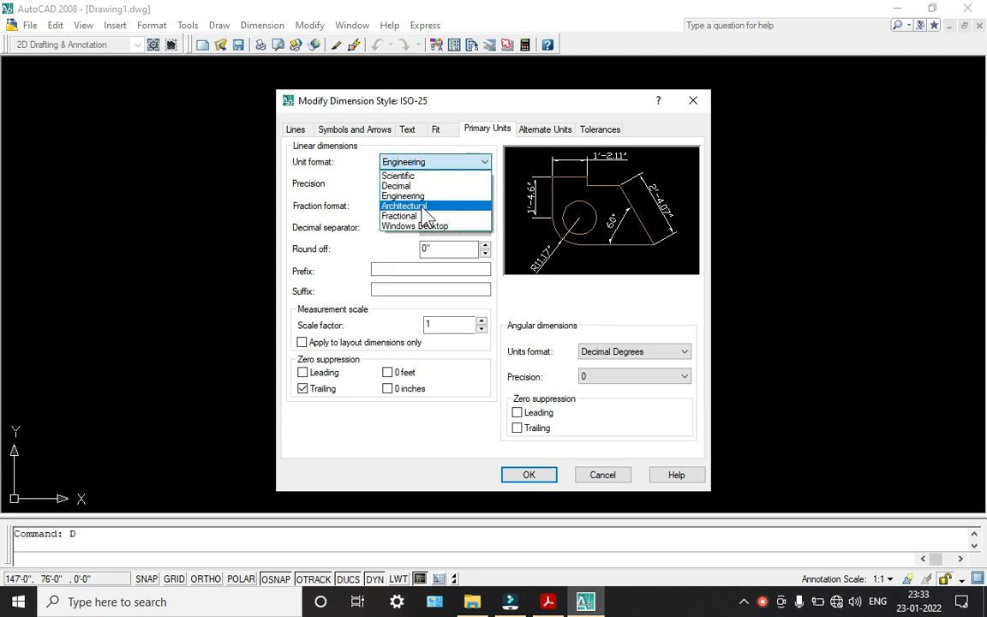
left_click(420, 206)
left_click(425, 184)
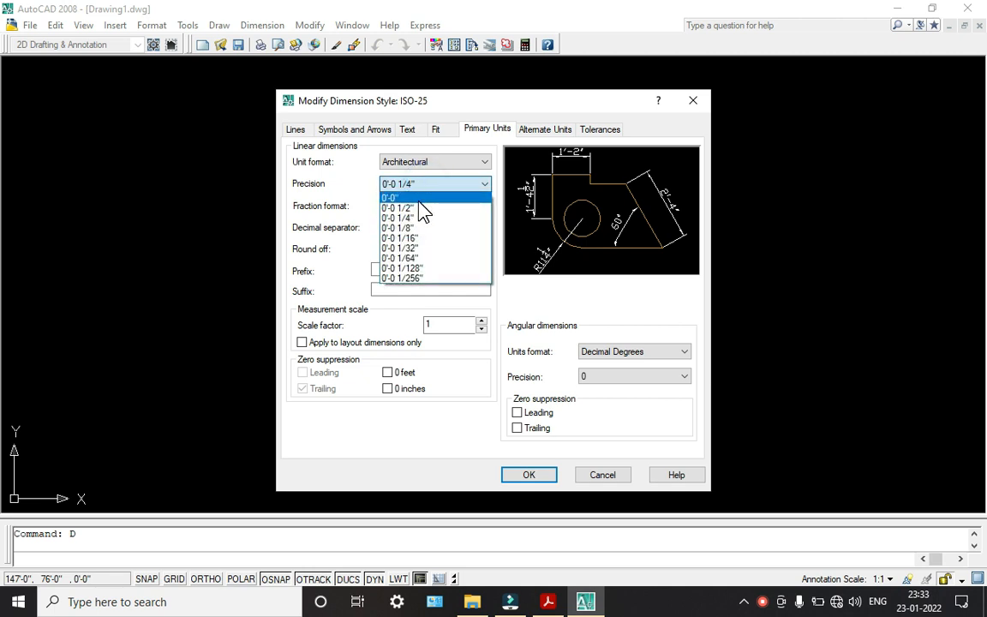
left_click(418, 198)
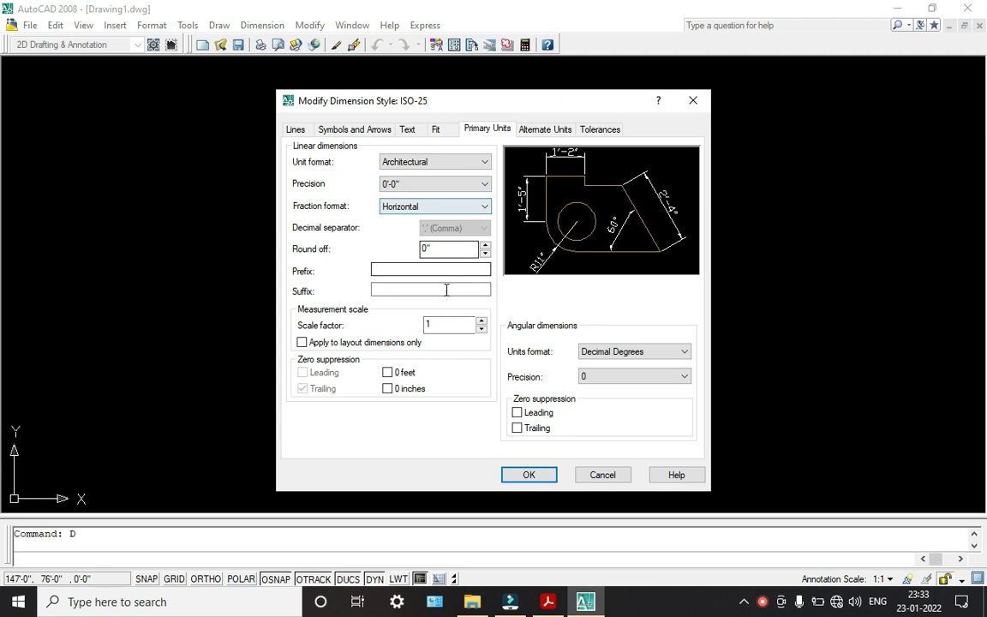
Try a 0'-0 1/2" precision for the linear dimensions and restore 0'-0"
left_click(425, 183)
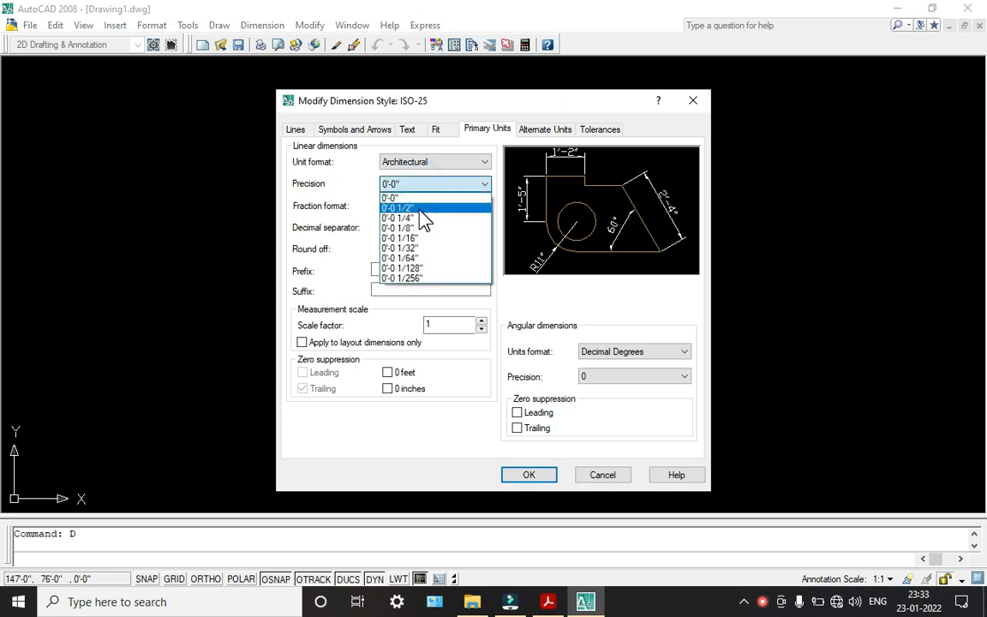
left_click(419, 211)
left_click(414, 184)
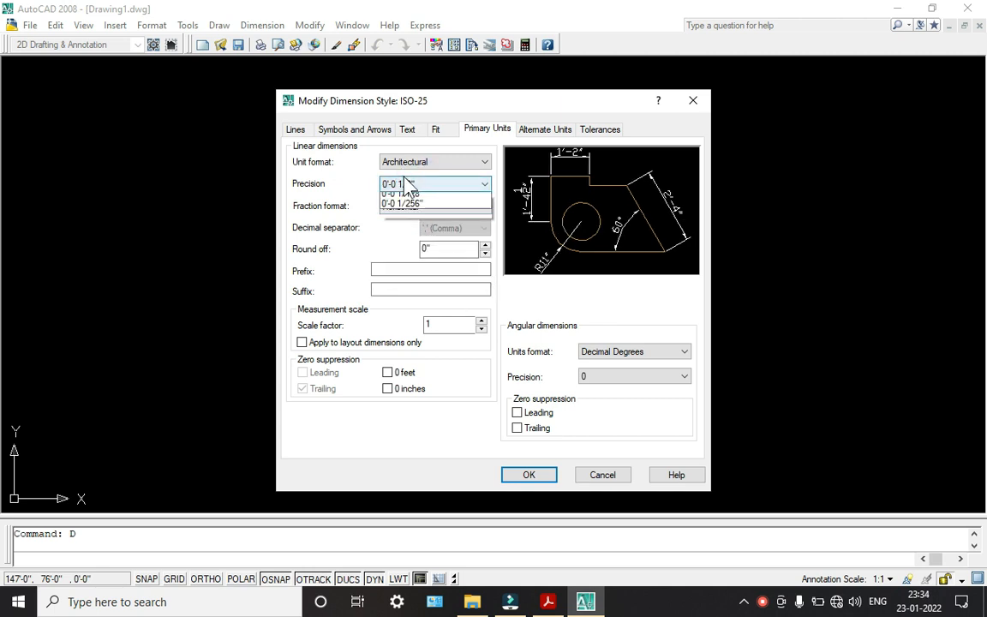
left_click(413, 197)
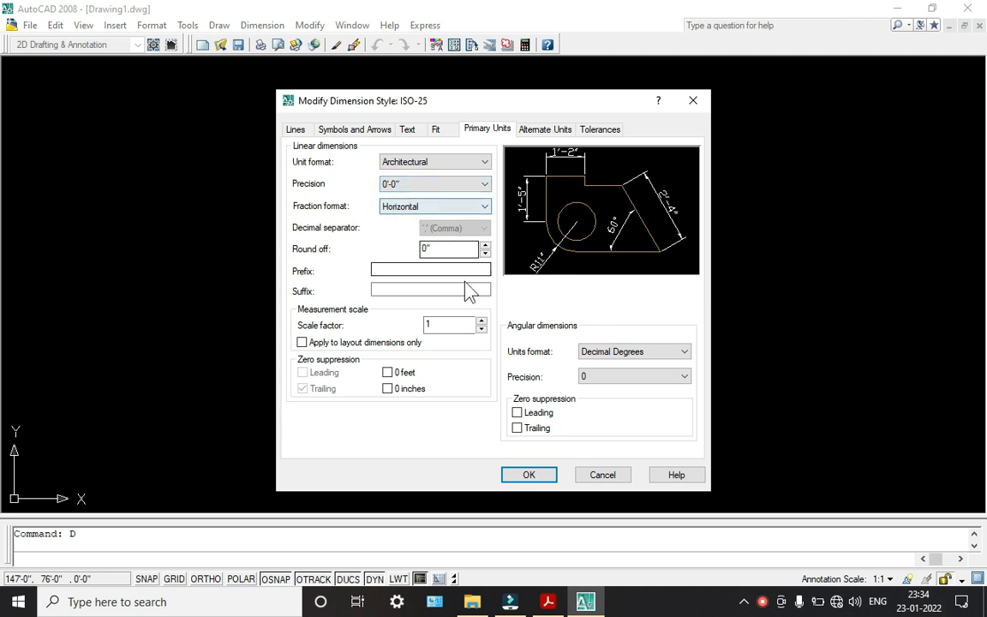
Check the linetype options for the ISO-25 dimension lines and compare with the reference floor plan in Acrobat Reader, returning to AutoCAD
left_click(294, 130)
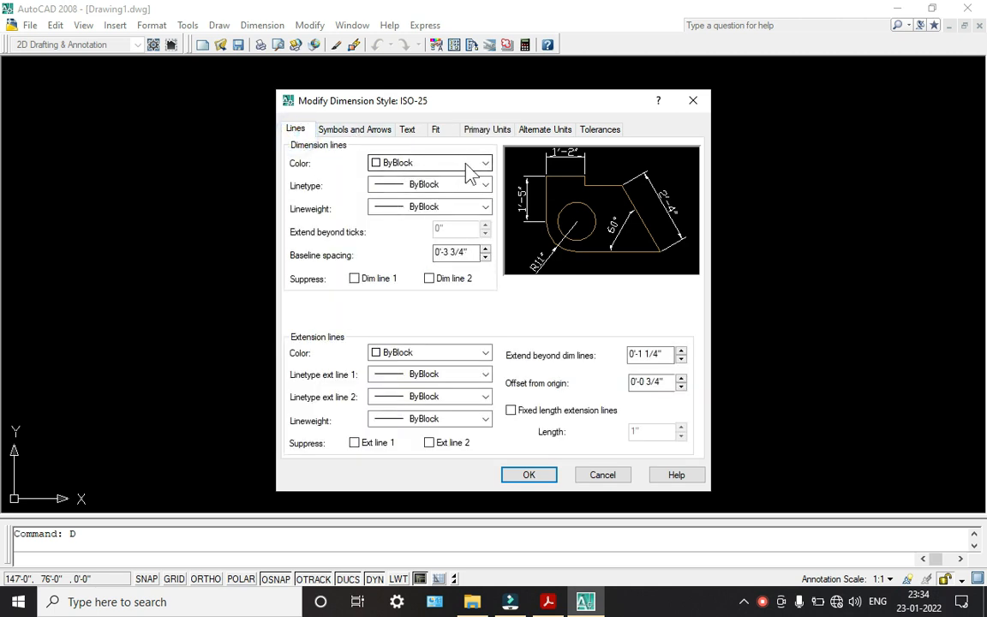
left_click(484, 185)
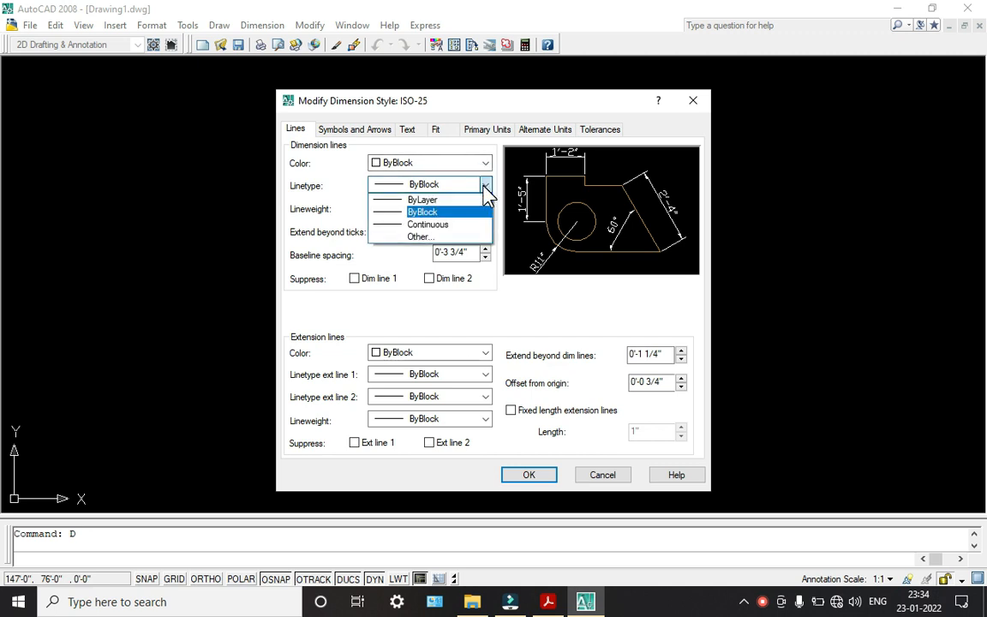
left_click(484, 187)
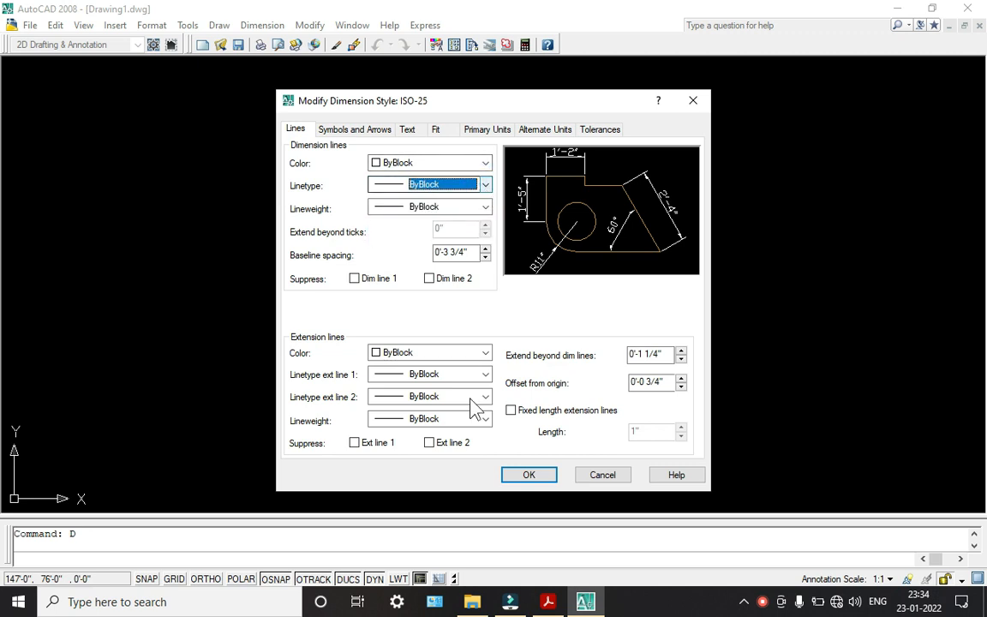
left_click(548, 603)
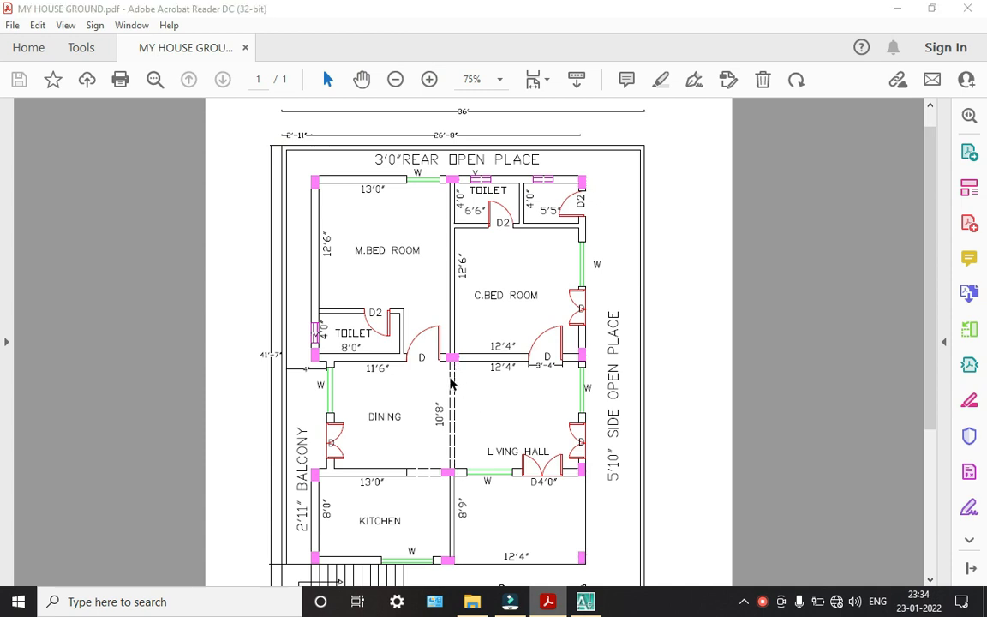
left_click(586, 603)
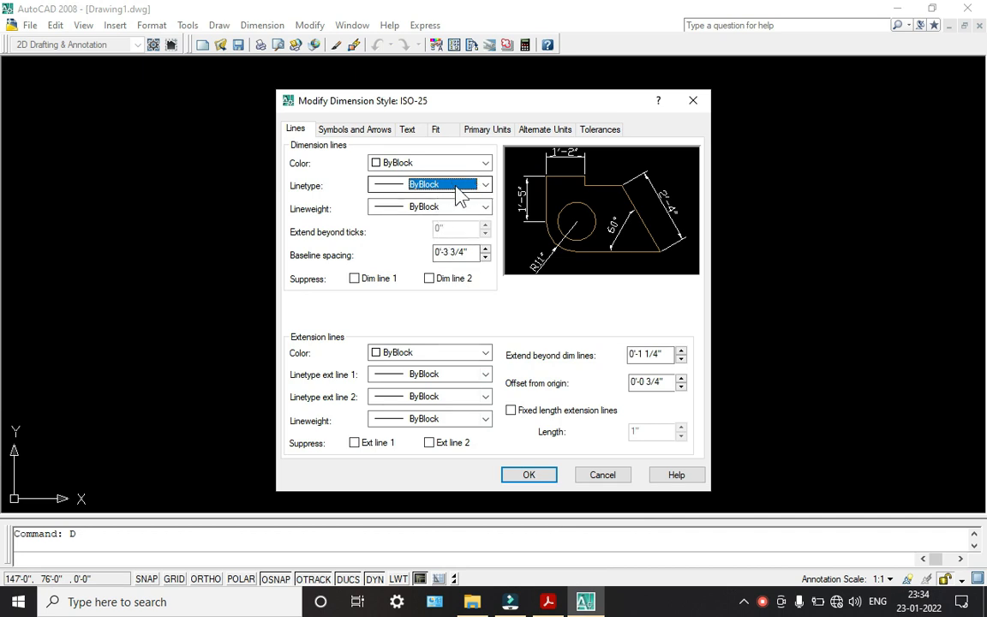
Load the ACAD_ISO02W100 ISO dash linetype from acadiso.lin and accept ByBlock as the dimension lines' linetype
left_click(484, 185)
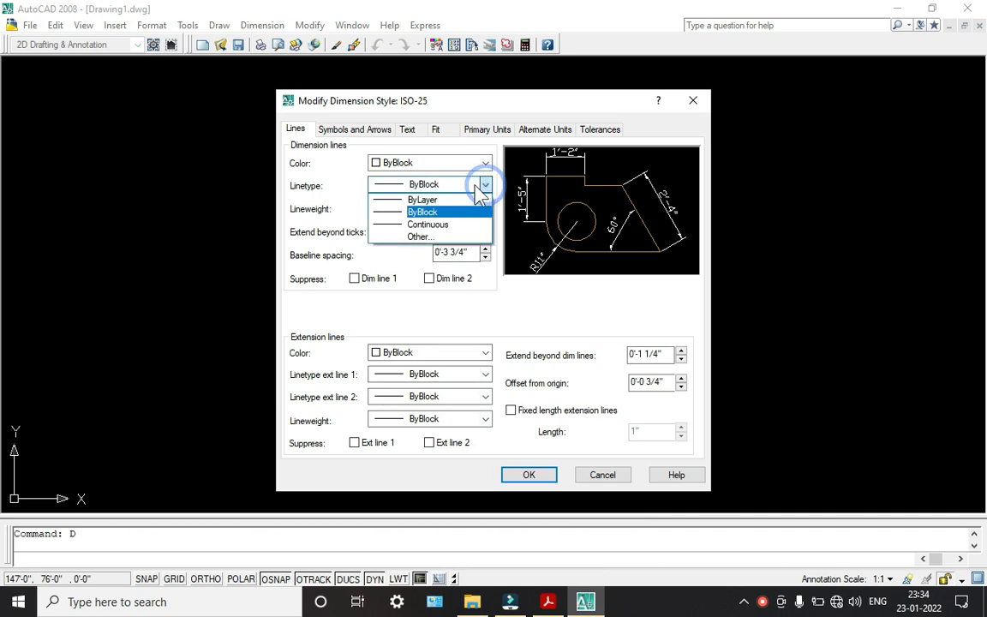
left_click(415, 237)
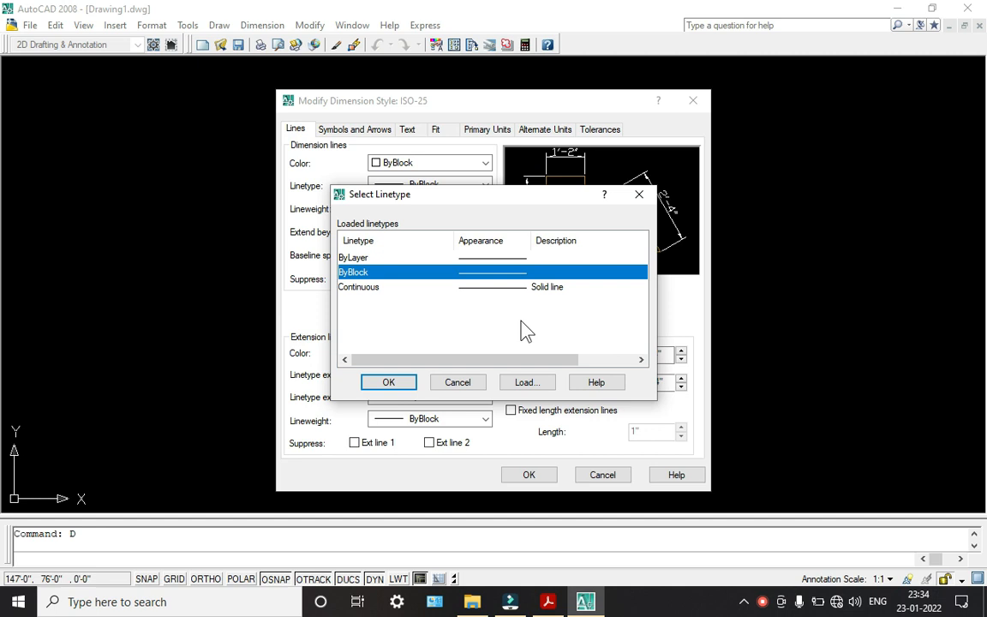
left_click(526, 382)
scroll(512, 343, "down", 3)
scroll(529, 332, "up", 1)
scroll(531, 332, "down", 5)
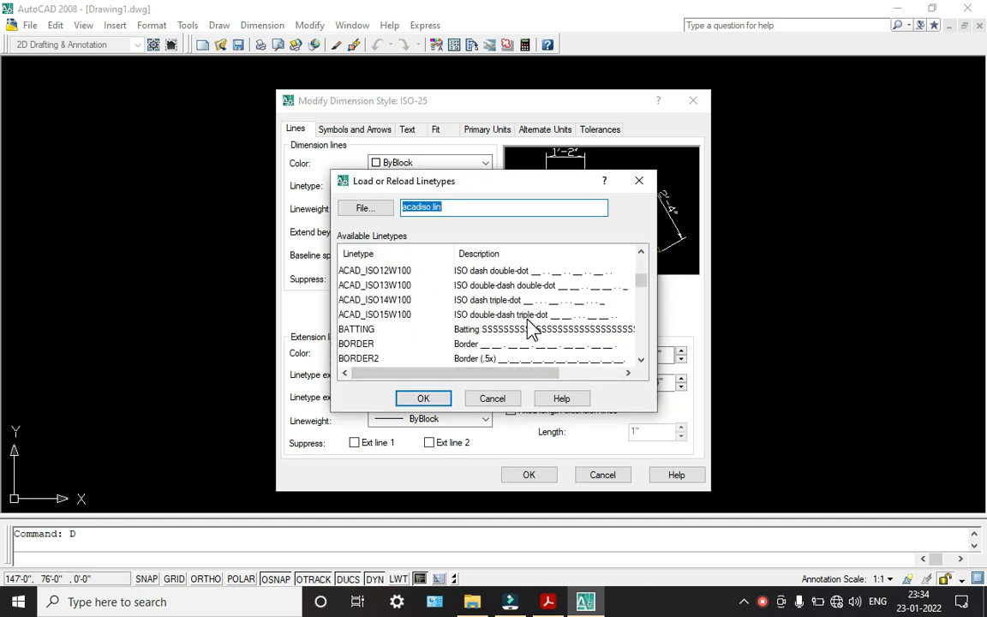
scroll(538, 337, "down", 4)
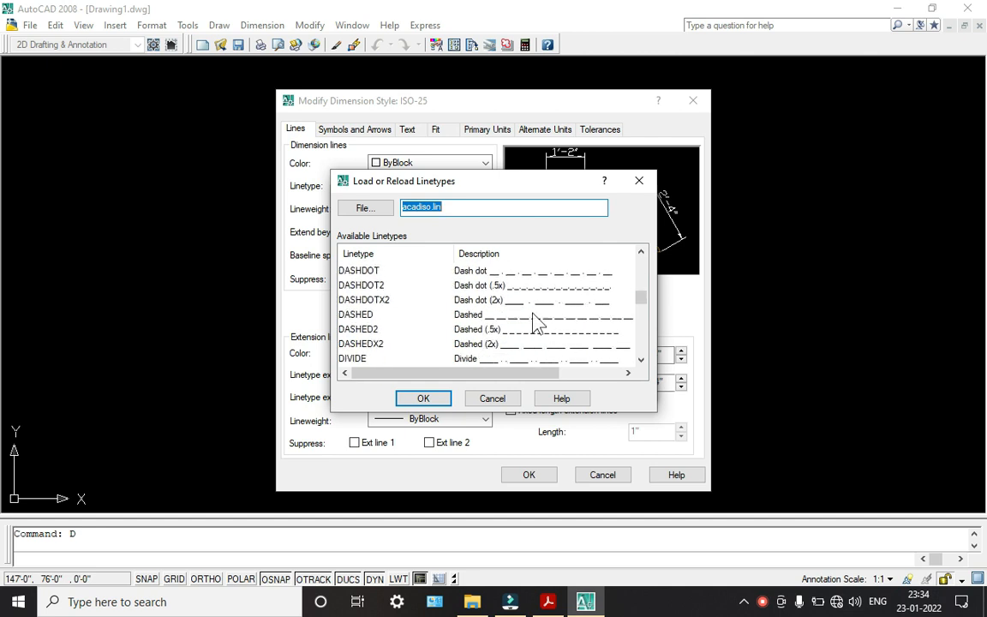
scroll(511, 324, "down", 2)
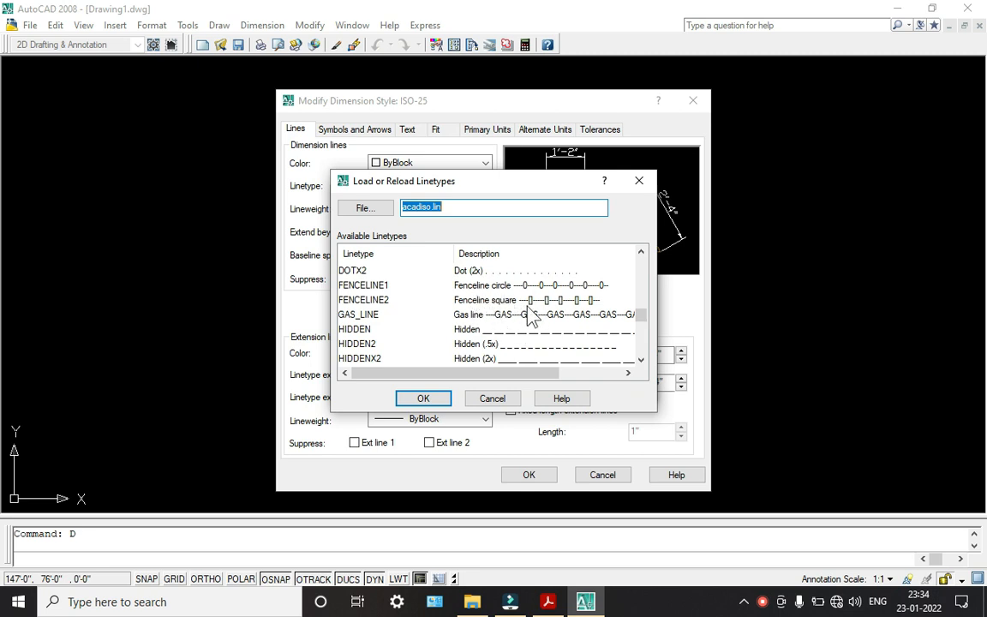
scroll(522, 289, "down", 3)
scroll(511, 334, "down", 4)
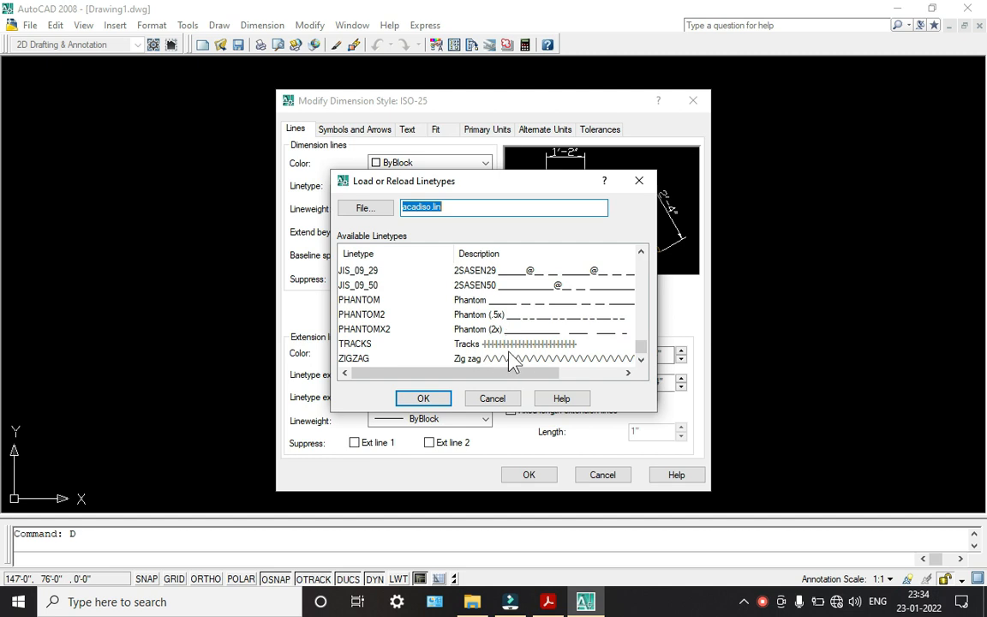
scroll(511, 353, "up", 4)
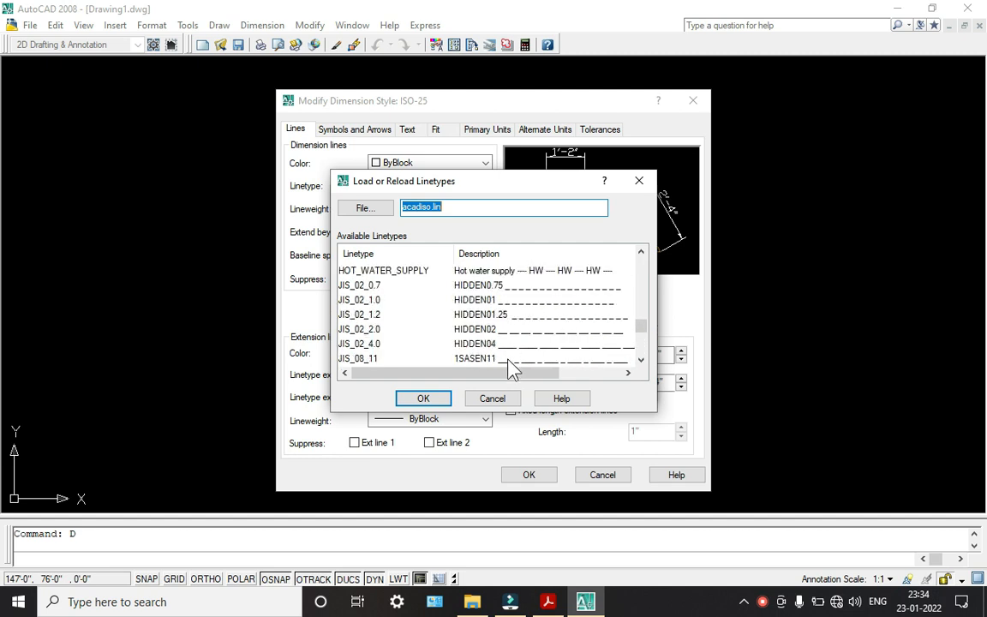
left_click_drag(518, 373, 541, 373)
scroll(519, 341, "up", 3)
scroll(516, 341, "up", 8)
scroll(516, 341, "up", 2)
scroll(516, 341, "up", 1)
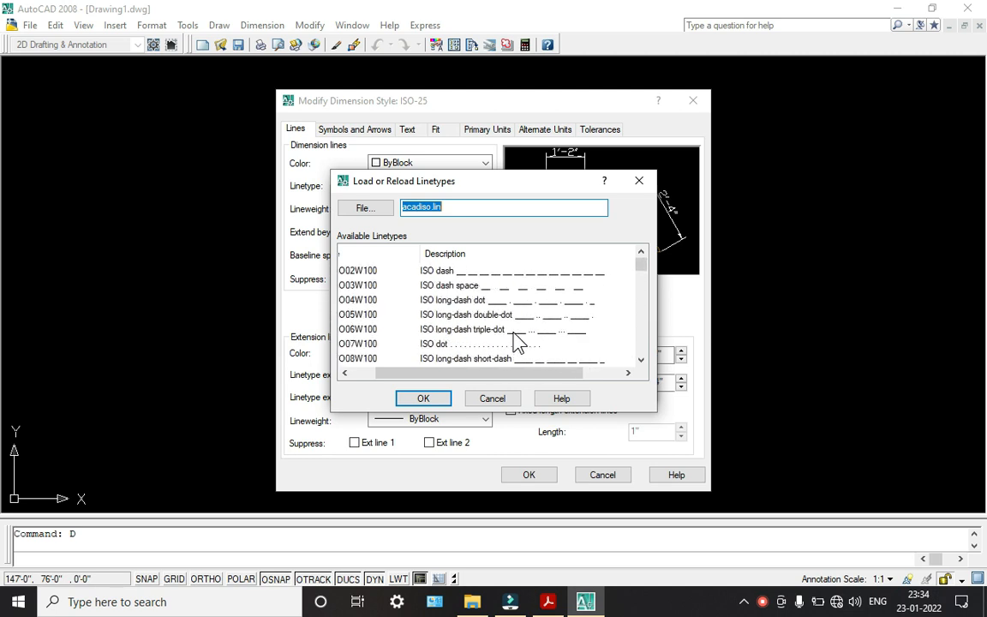
left_click(485, 271)
left_click(437, 398)
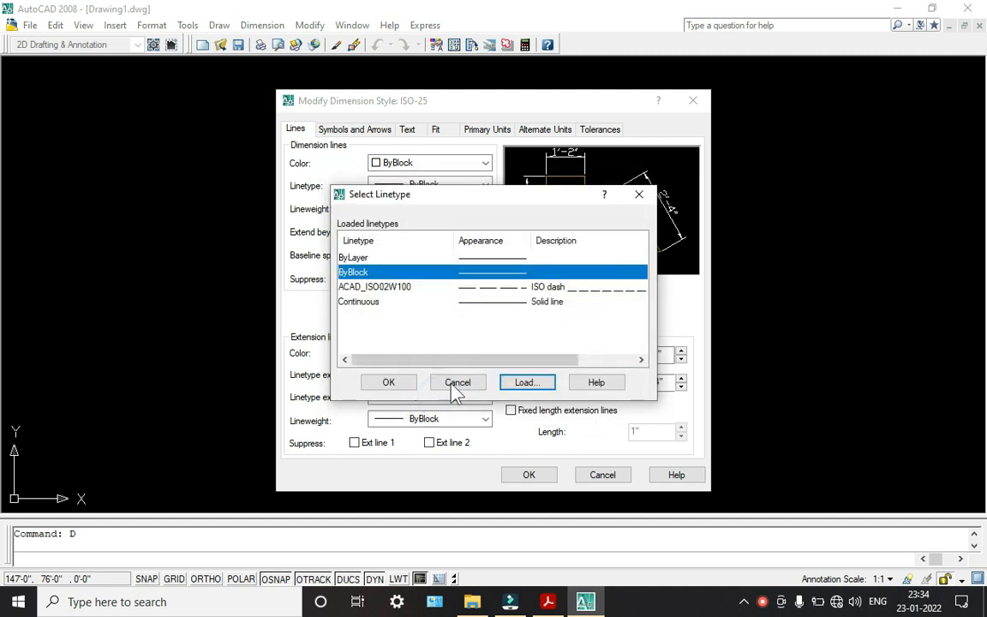
left_click(496, 332)
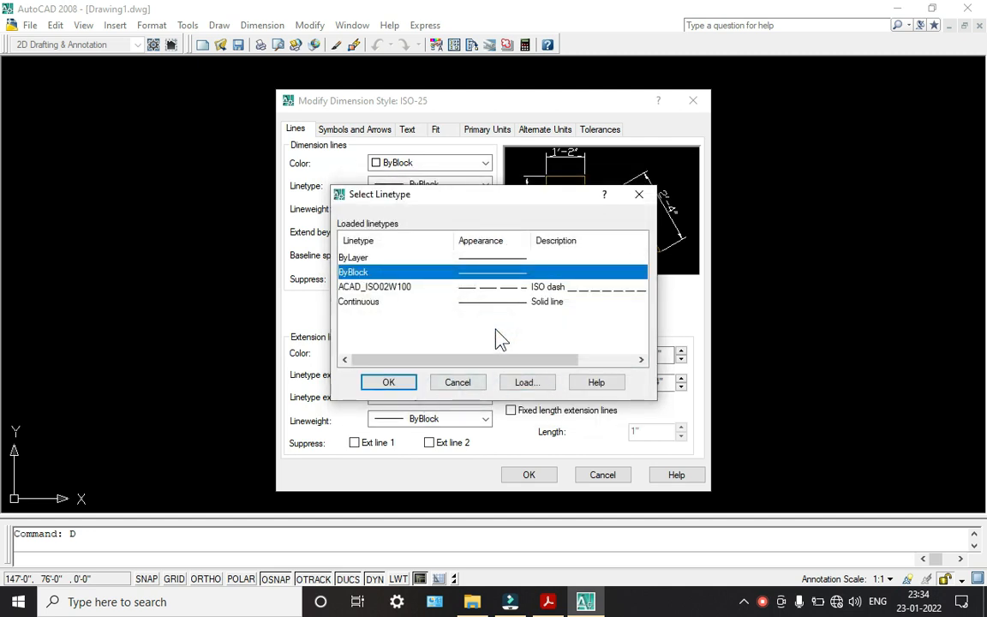
left_click(382, 381)
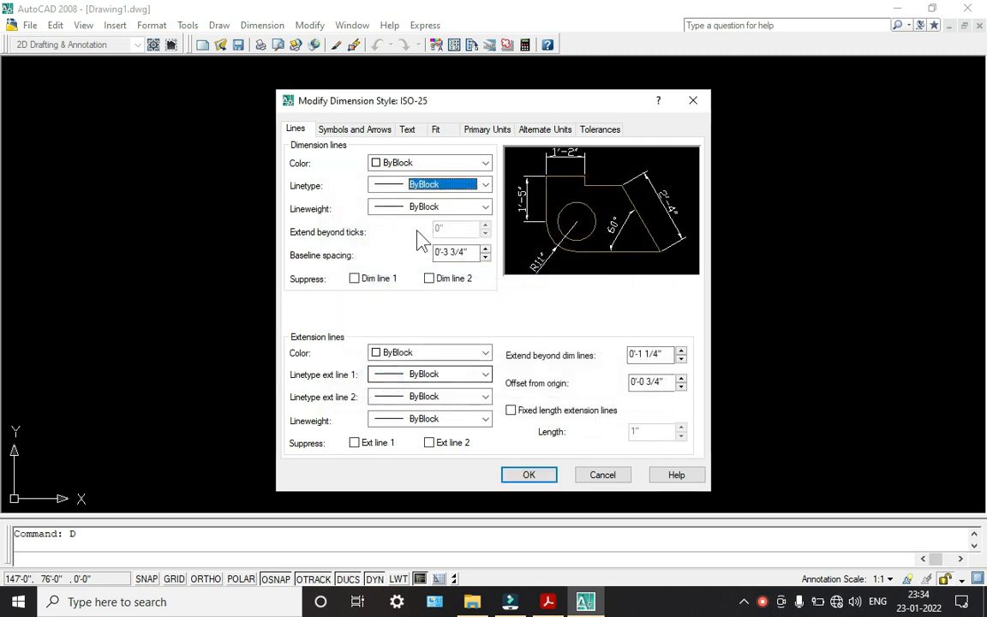
Review the alternate units, text and fit settings of the ISO-25 dimension style
left_click(530, 129)
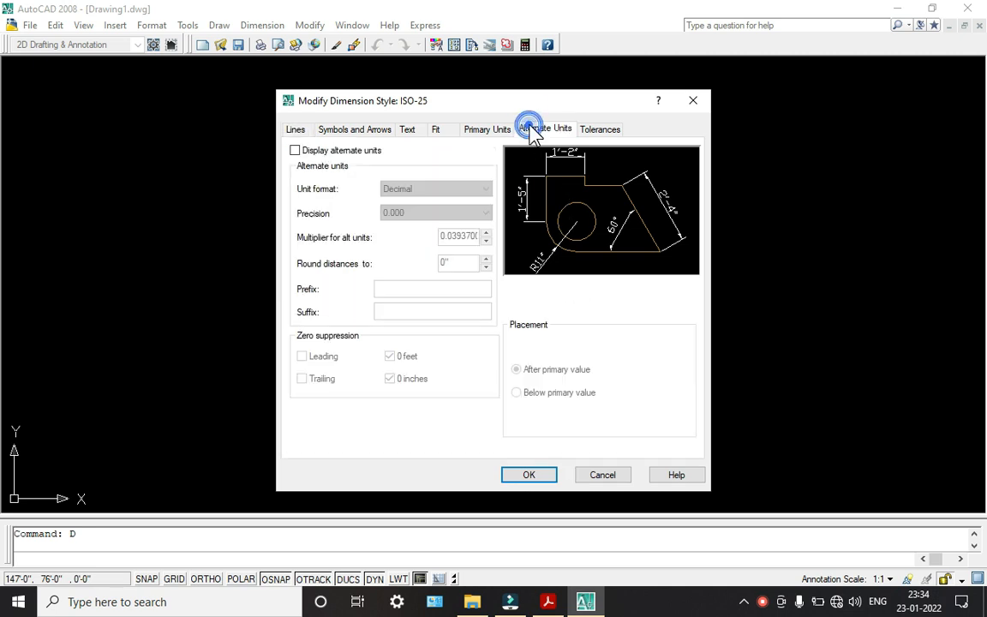
left_click(408, 130)
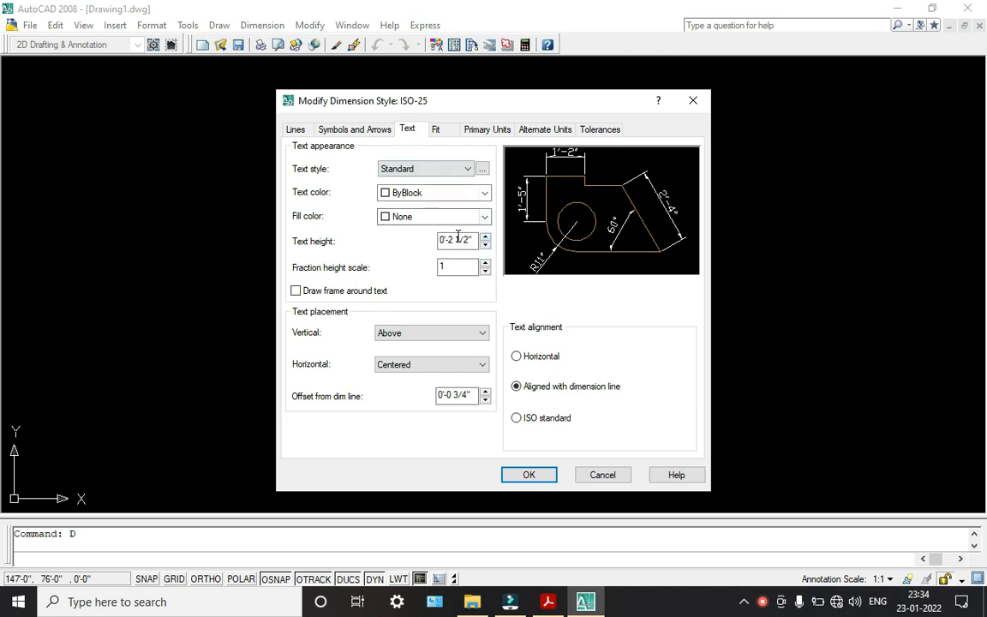
left_click(446, 129)
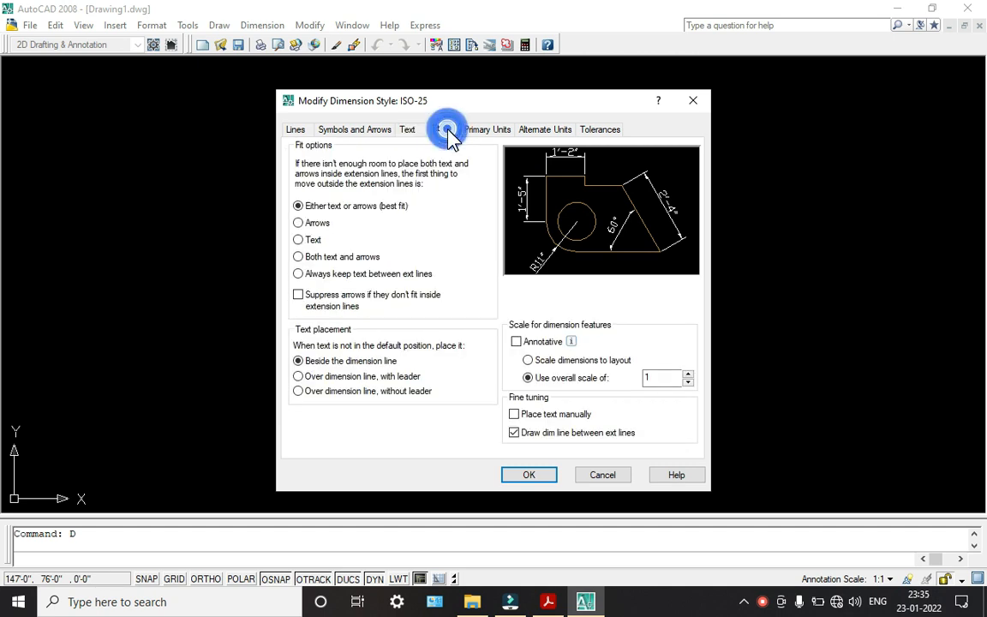
Set the first, second and leader arrowheads of the ISO-25 style to Architectural tick
left_click(337, 130)
left_click(352, 176)
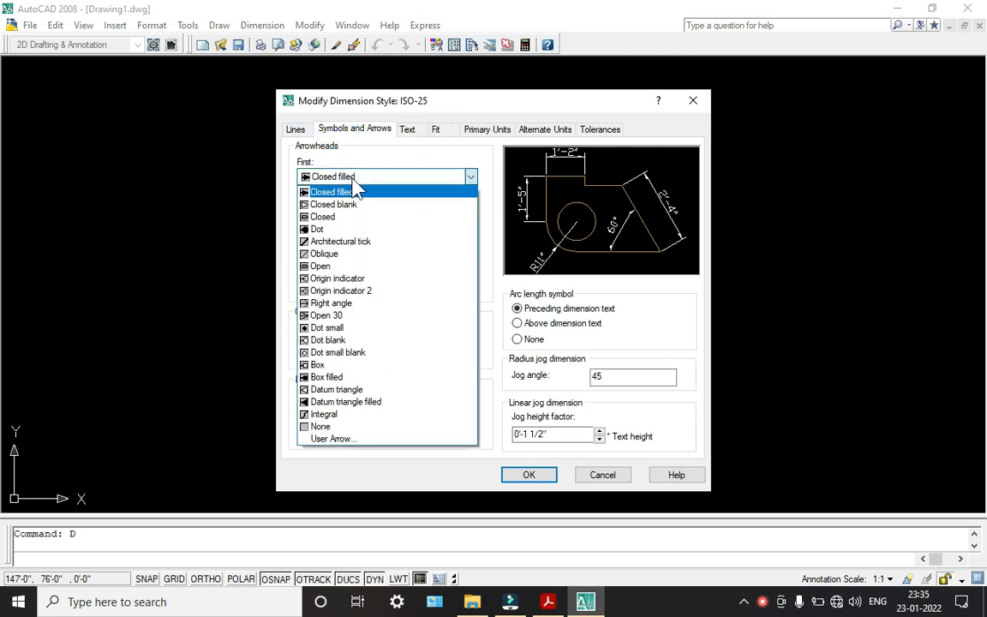
left_click(342, 242)
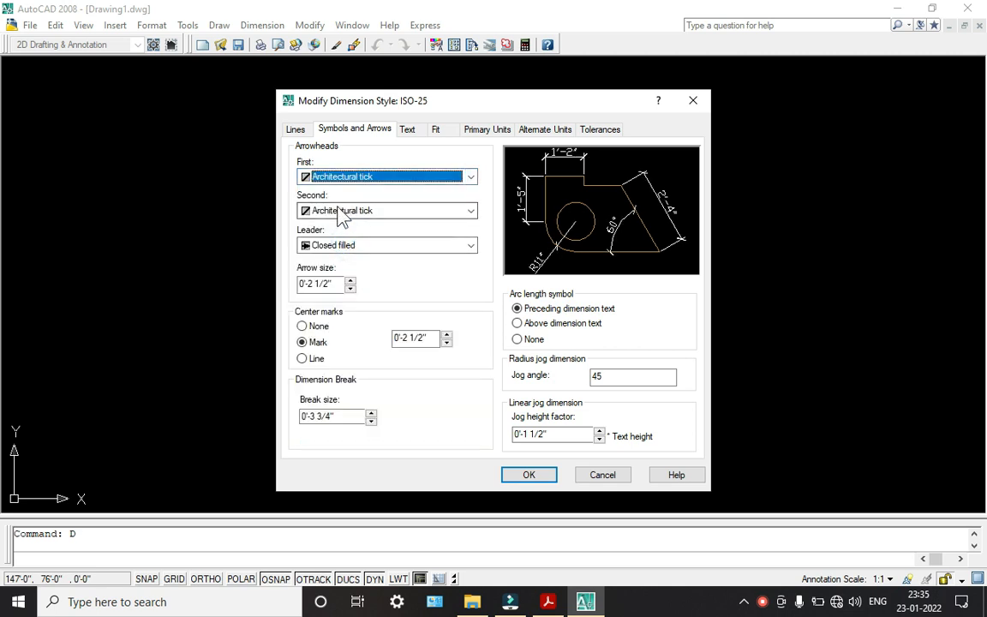
left_click(340, 210)
left_click(340, 210)
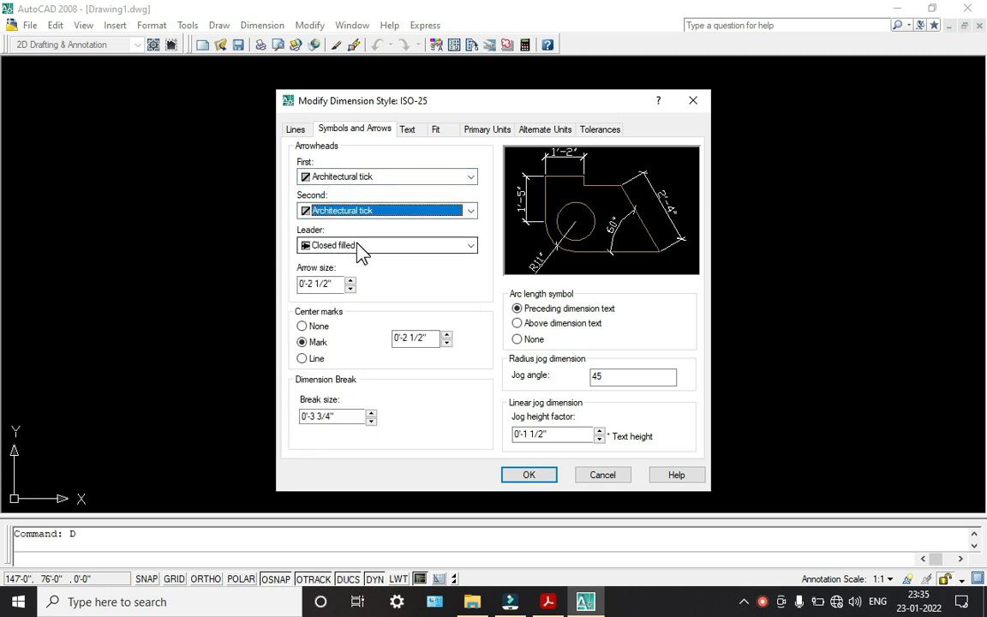
left_click(356, 248)
left_click(350, 310)
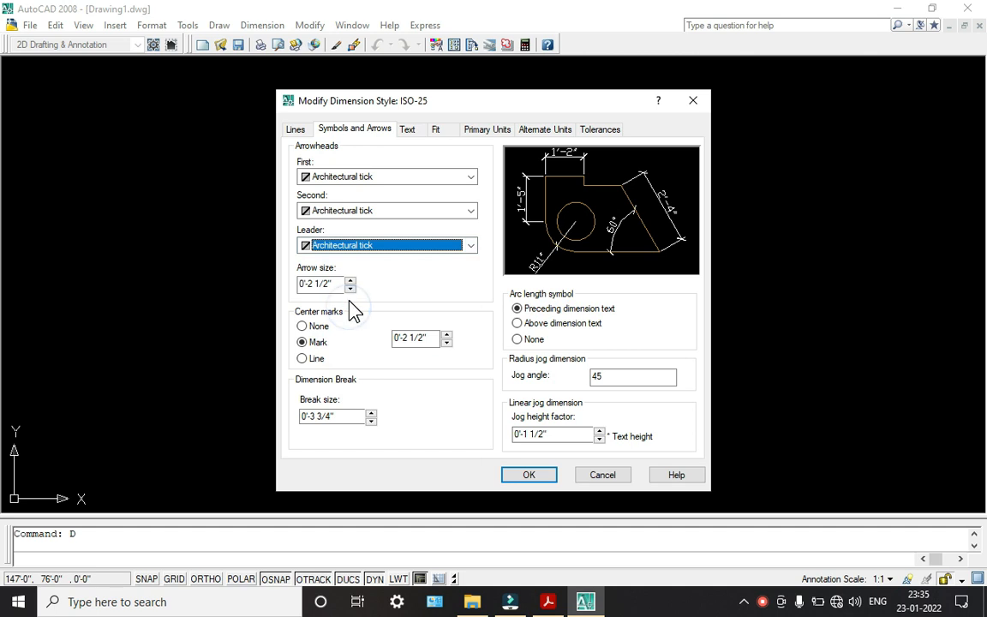
Apply the changes to the ISO-25 dimension style, set it as current and close the style manager
left_click(533, 474)
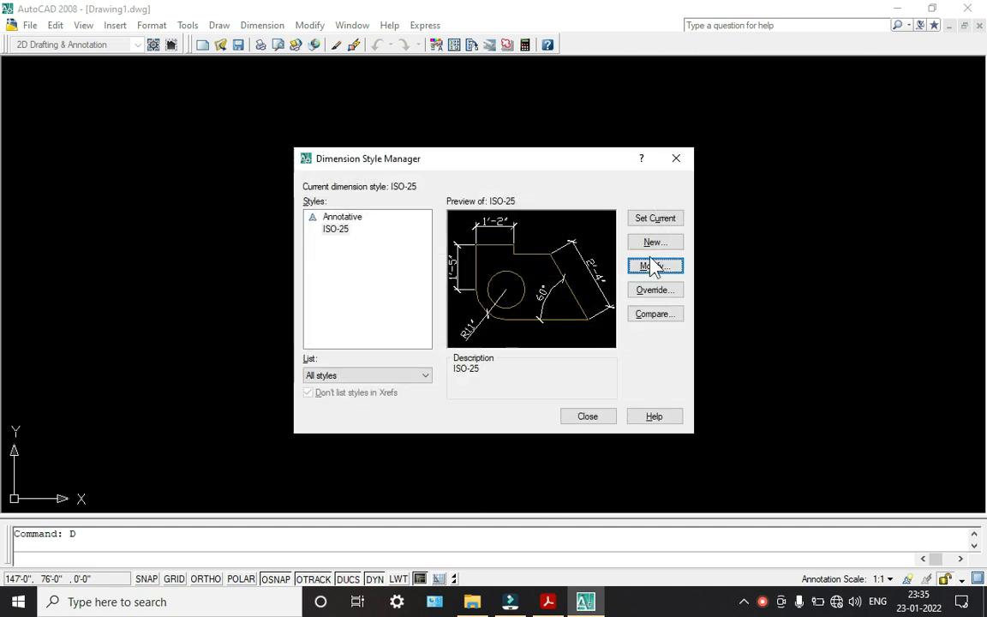
left_click(653, 221)
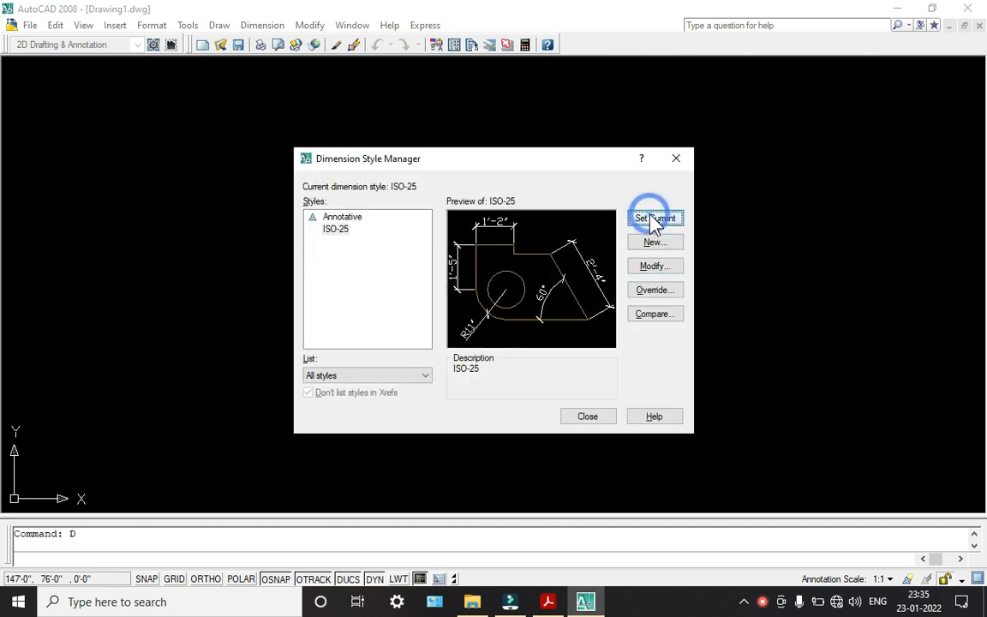
left_click(599, 418)
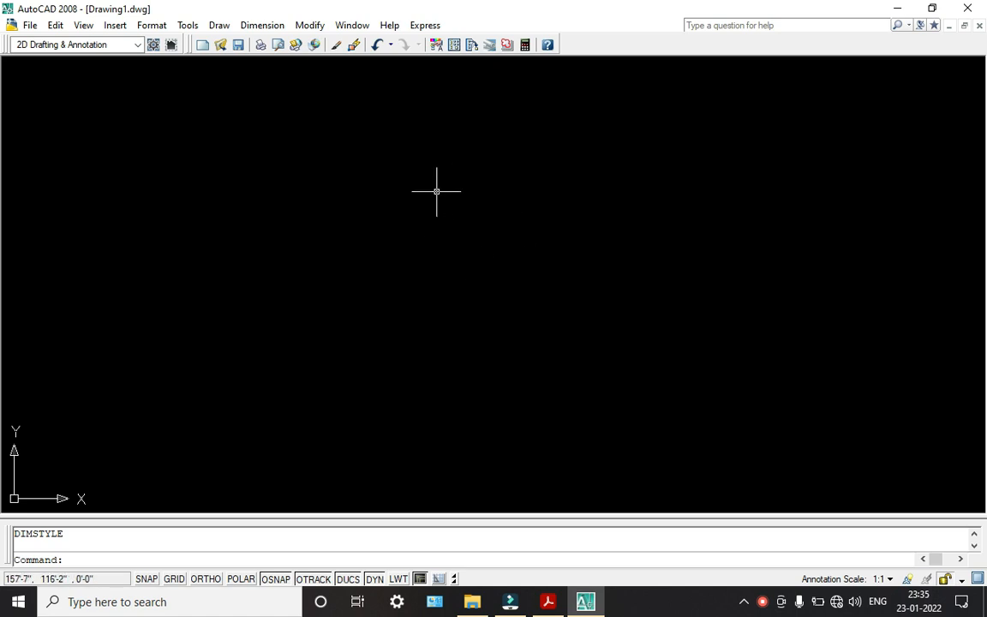
Check the ground floor plan's dimensions in the reference PDF in Acrobat Reader and return to the AutoCAD drawing
left_click(547, 601)
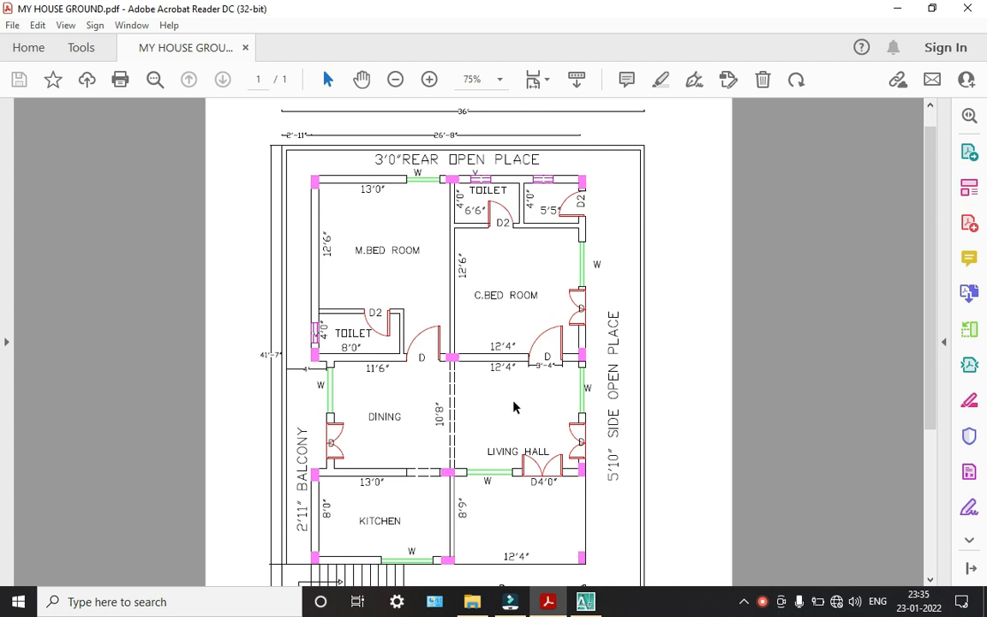
left_click(585, 601)
scroll(350, 154, "down", 2)
scroll(351, 154, "down", 2)
scroll(350, 199, "up", 3)
scroll(350, 200, "up", 2)
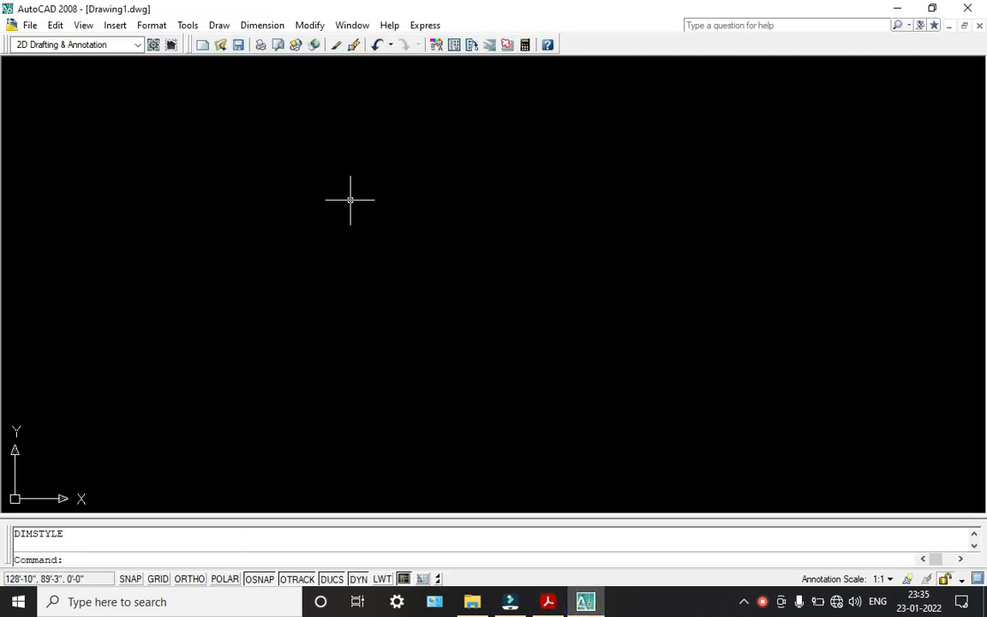
Draw the plot outline with the Line tool in Ortho mode as a closed rectangle 36' wide and 50' high
type("L")
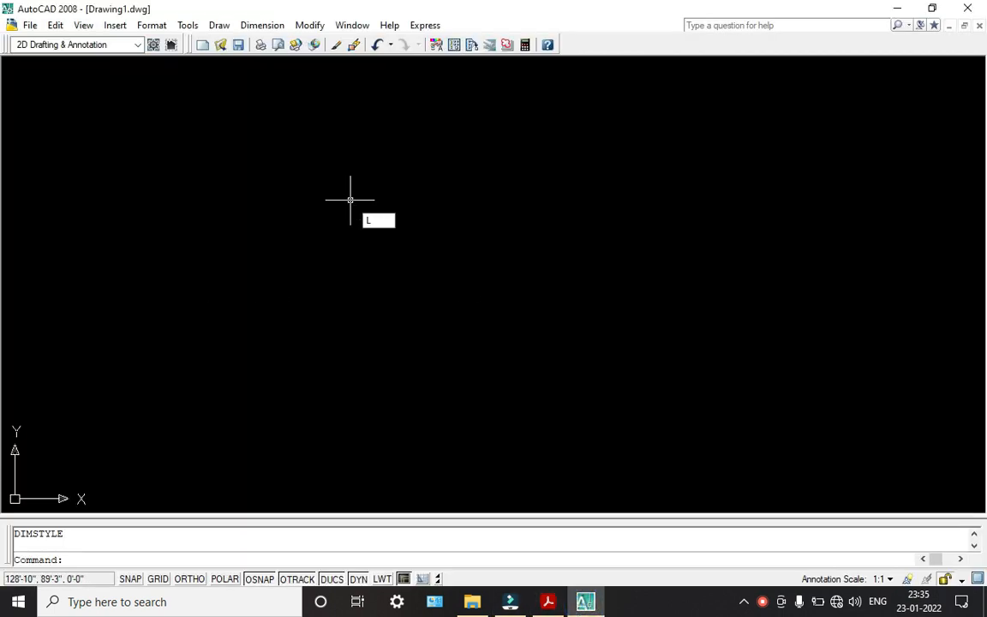
key("Return")
left_click(346, 146)
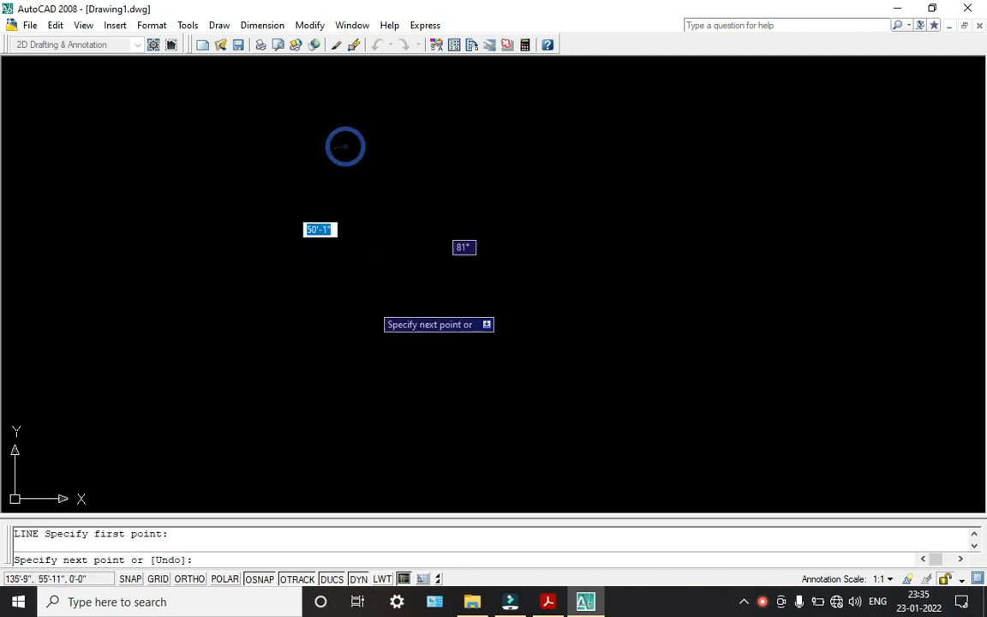
key("F8")
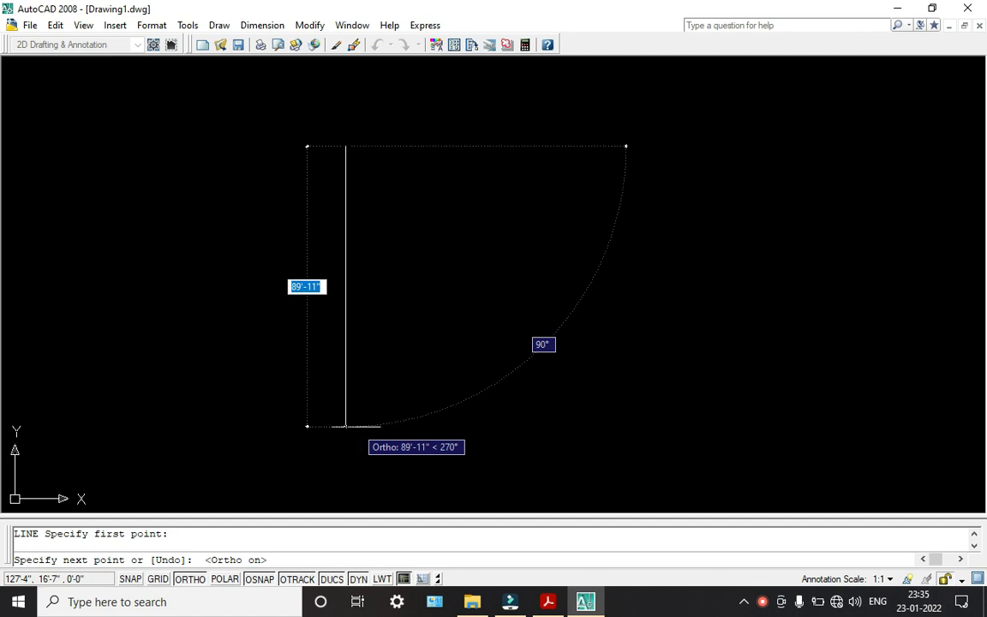
type("50")
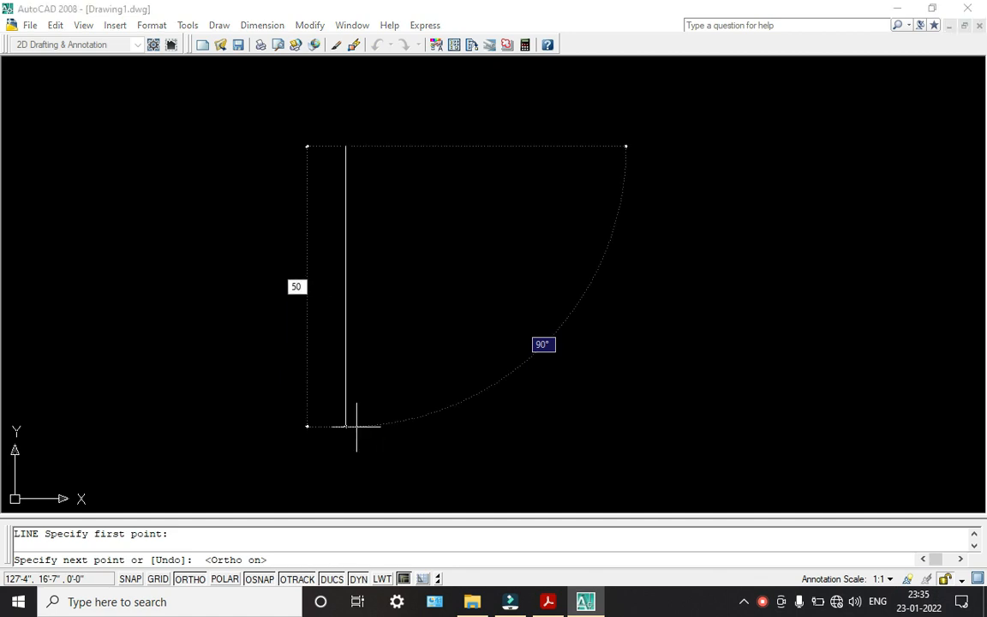
key("Return")
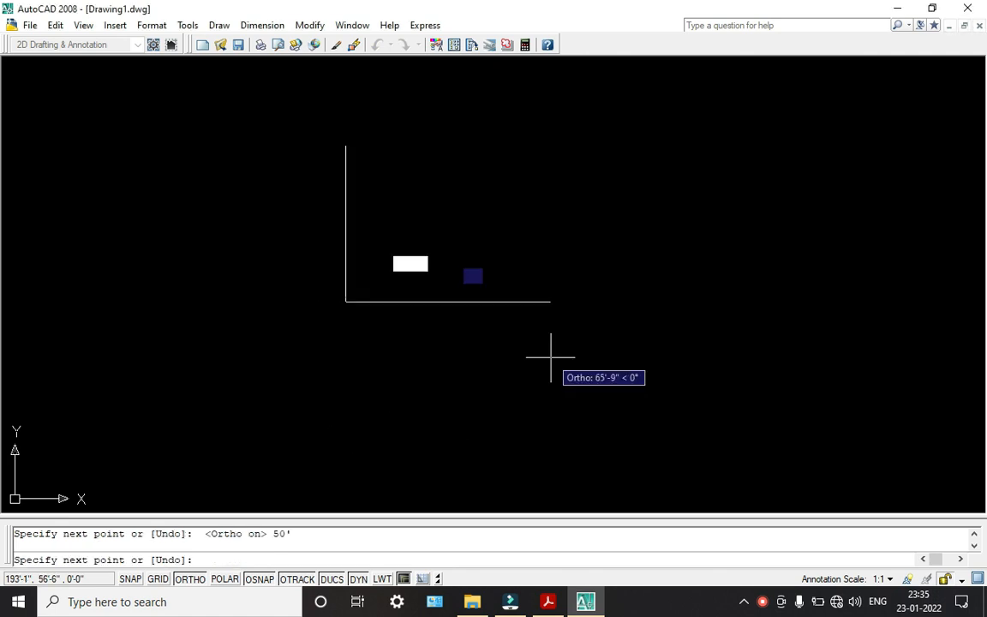
type("36")
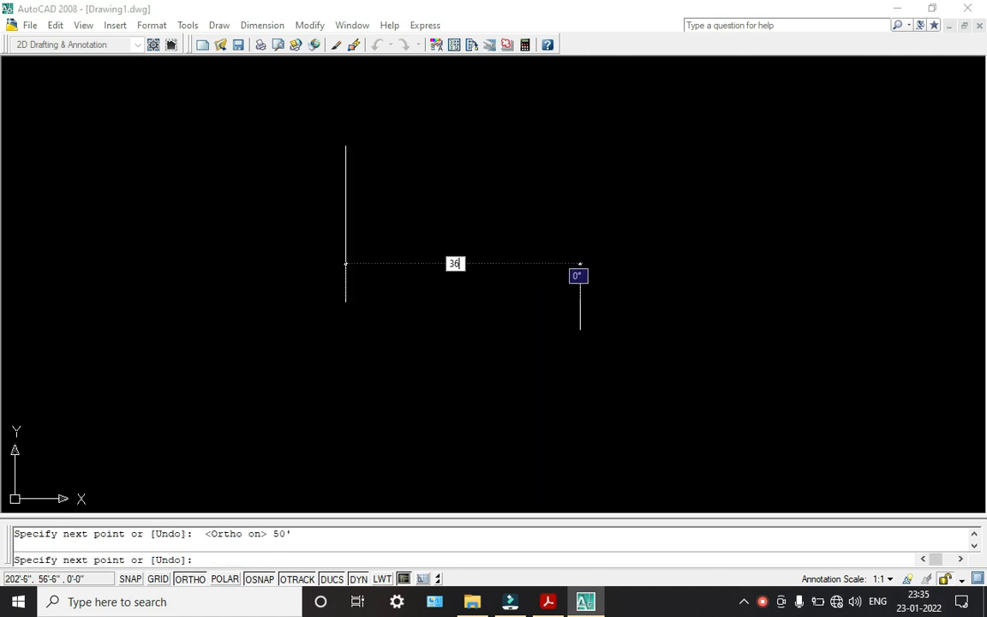
key("Return")
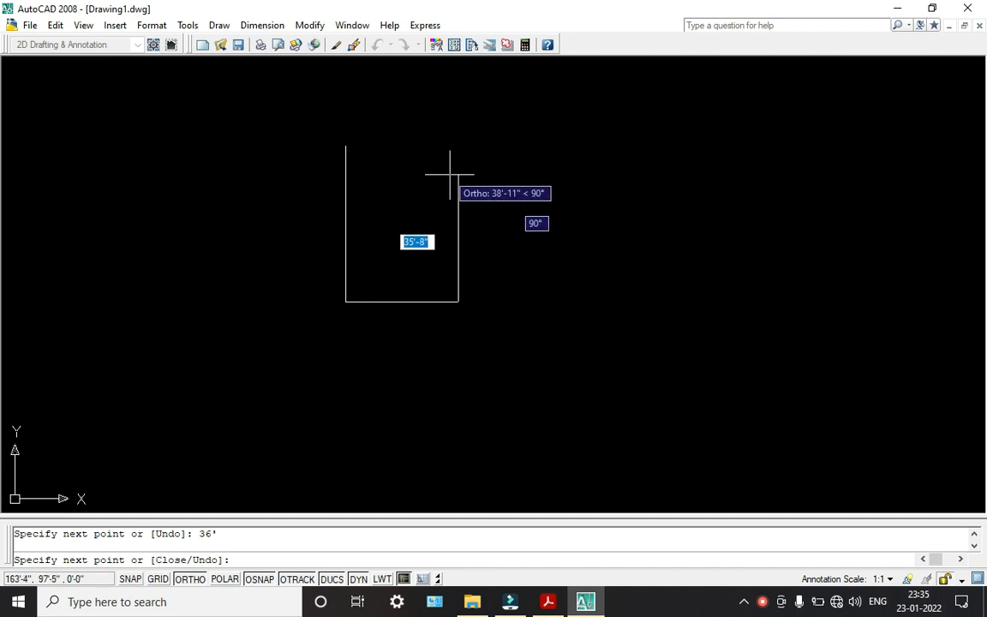
type("50")
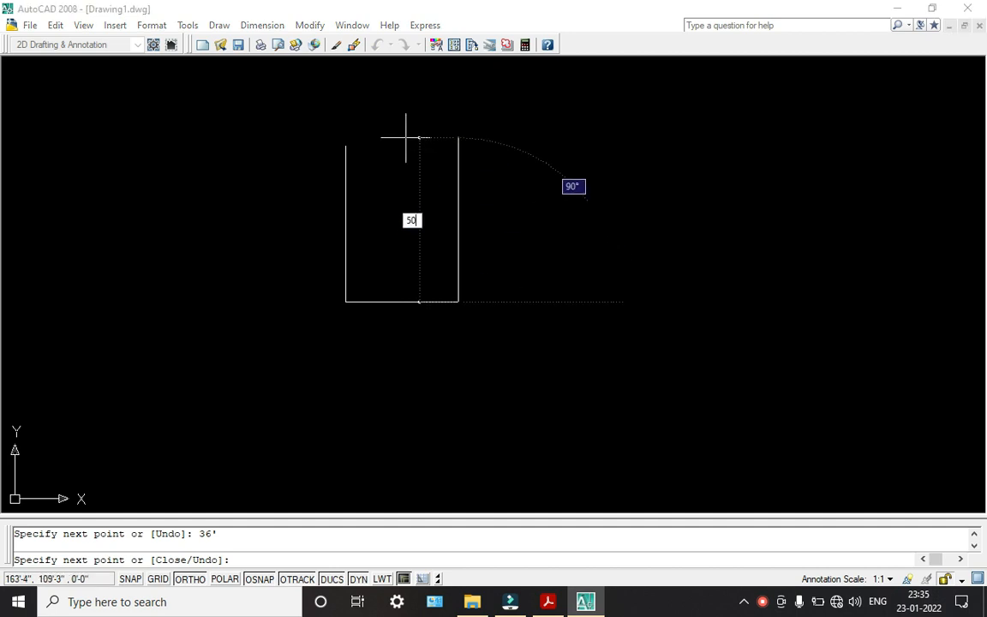
key("Return")
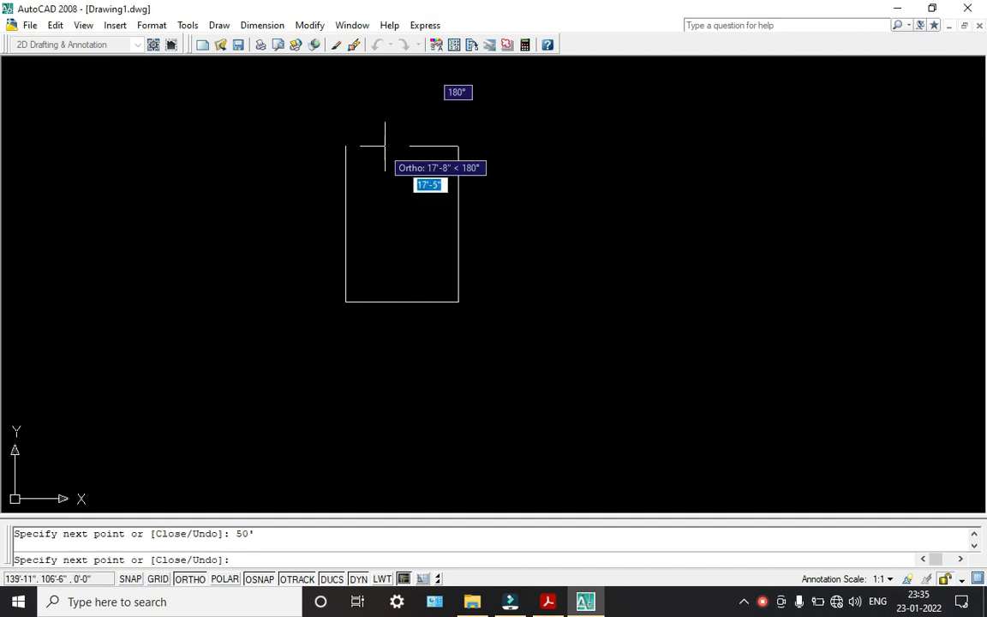
left_click(345, 145)
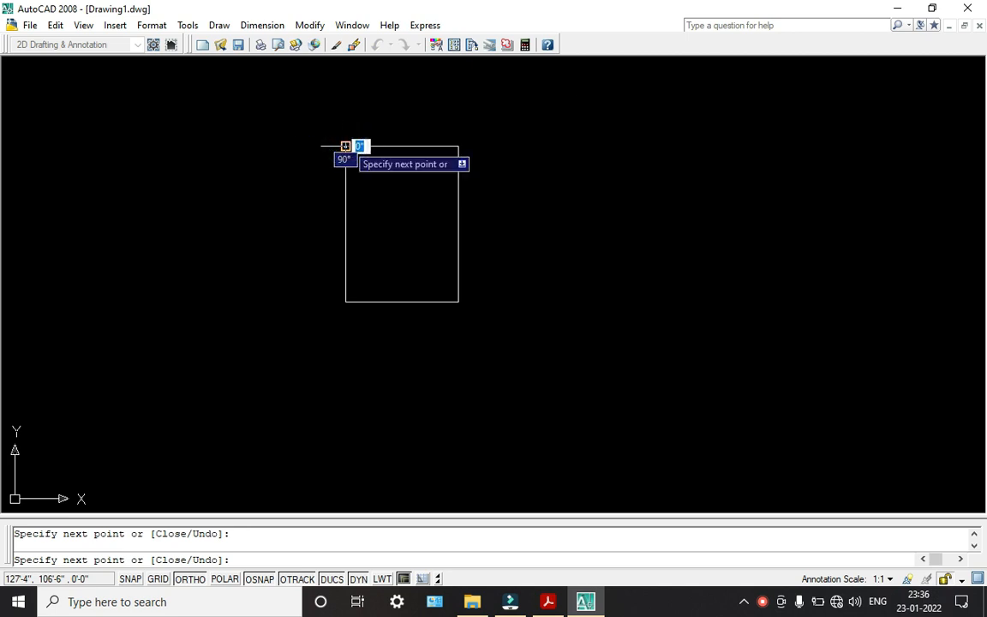
key("Escape")
Offset the top and left edges of the plot outline 5" inward
scroll(347, 144, "up", 2)
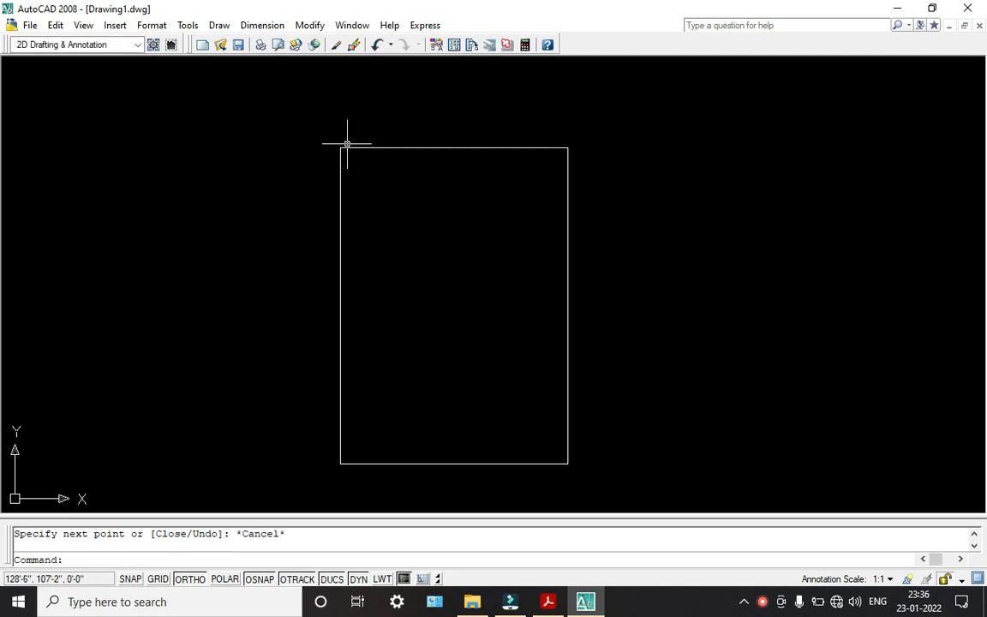
scroll(355, 168, "up", 1)
mouse_move(357, 171)
middle_mouse_down()
mouse_move(358, 108)
mouse_move(352, 139)
middle_mouse_up()
scroll(357, 121, "down", 1)
scroll(390, 175, "up", 1)
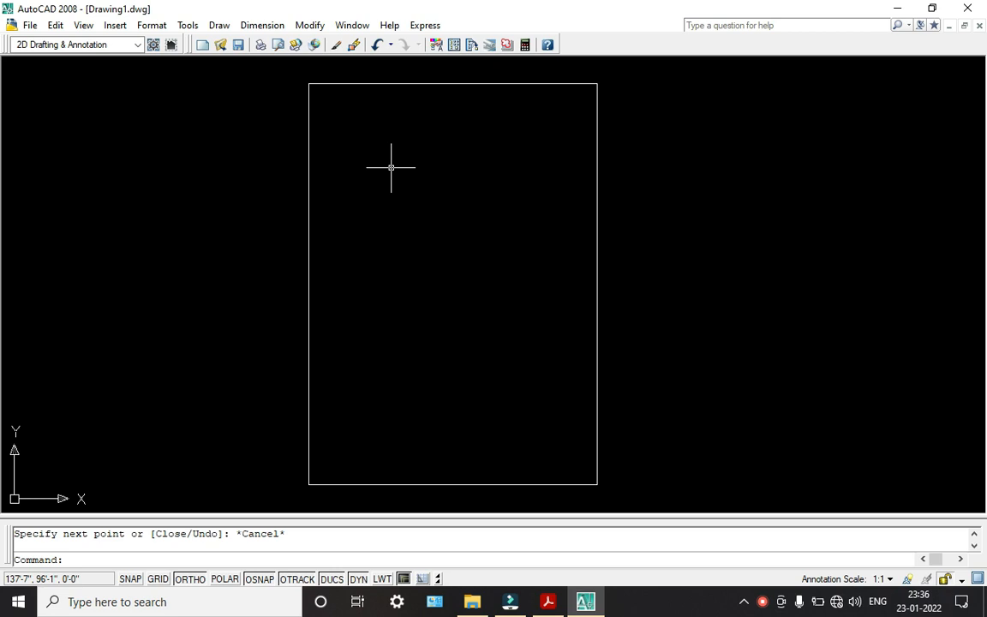
type("o")
key("Return")
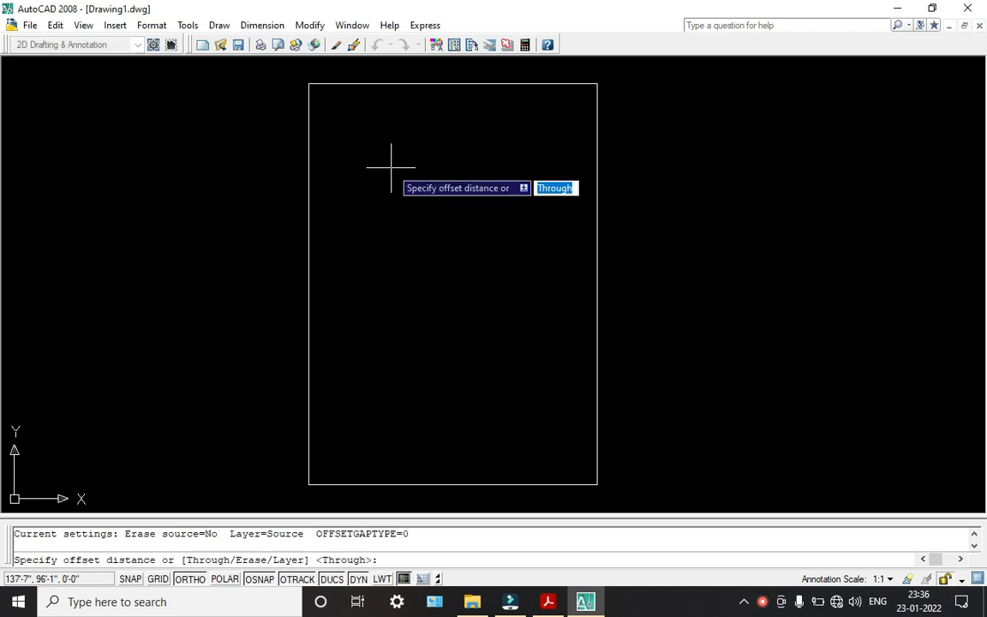
type("5\"")
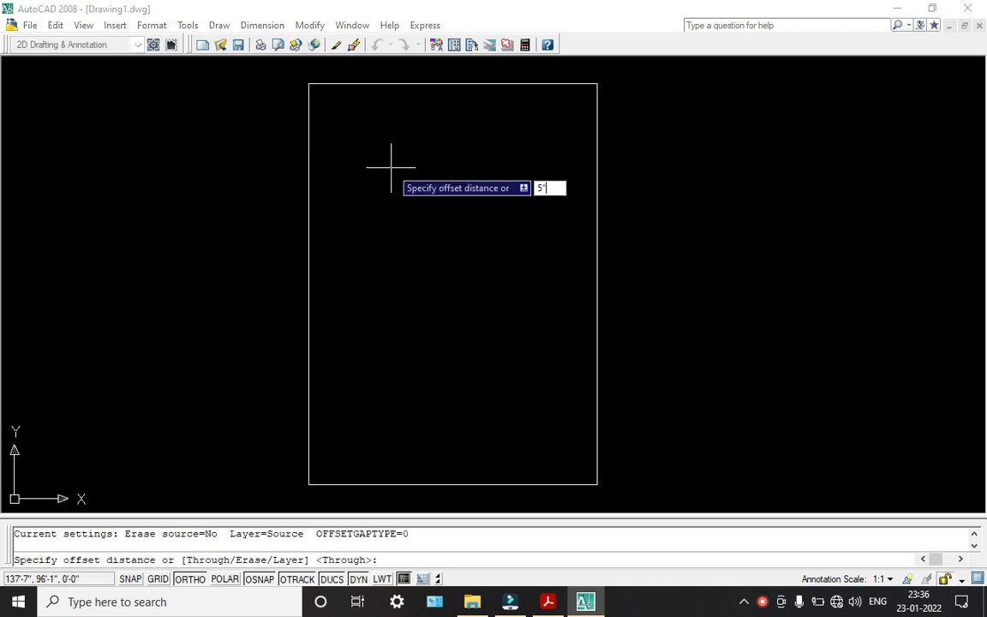
key("Return")
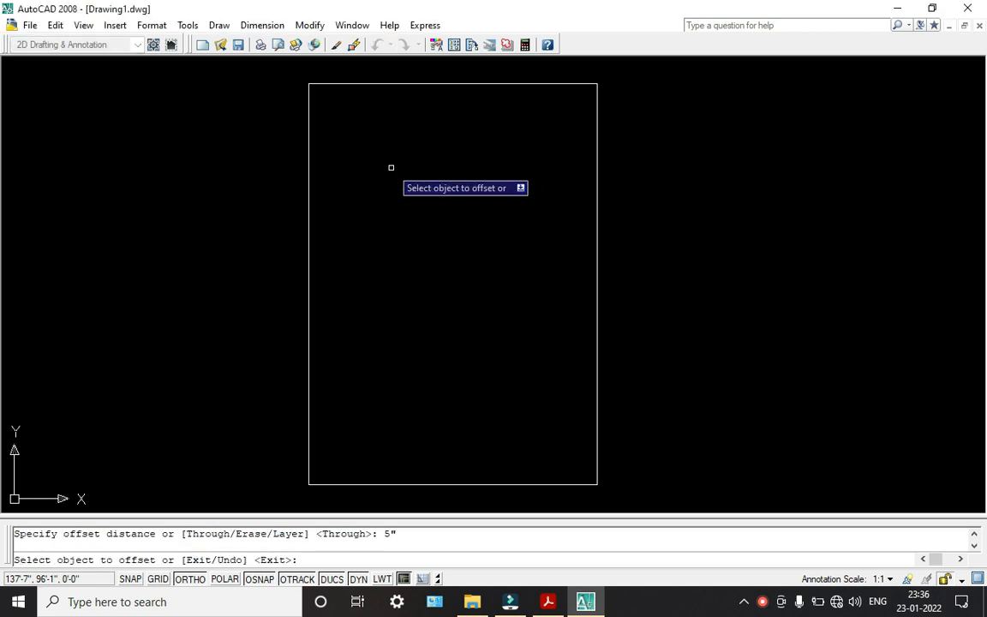
left_click(406, 83)
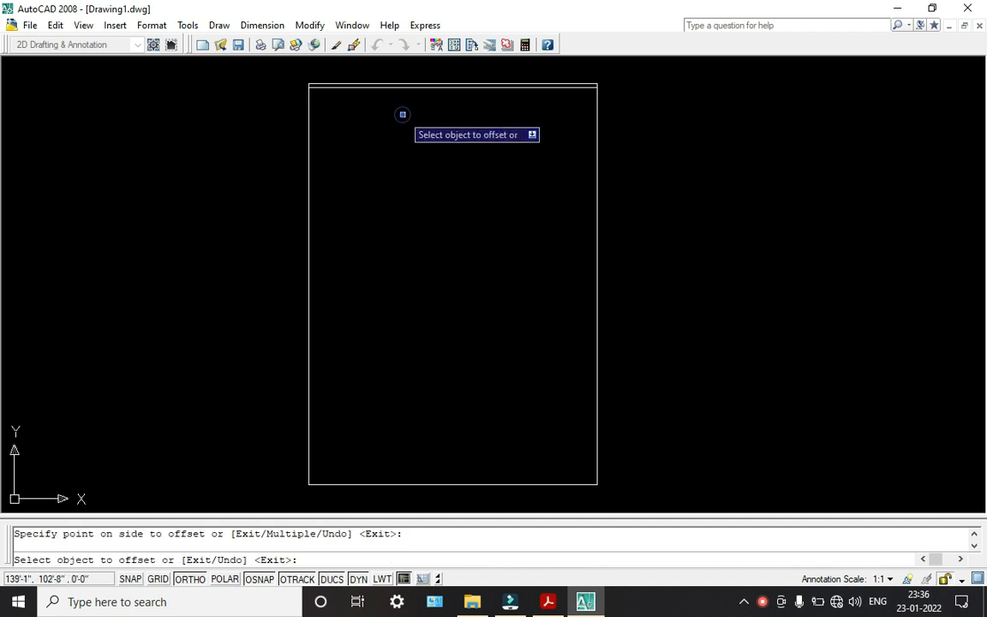
left_click(310, 143)
left_click(330, 139)
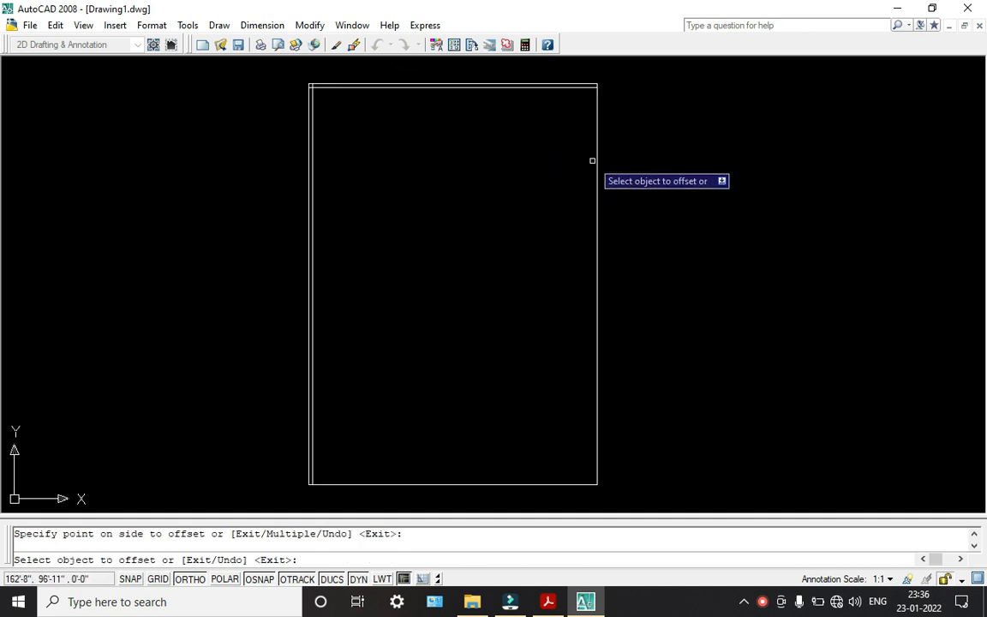
Offset the right and bottom edges of the plot outline inward by the same 5" to complete the boundary wall
left_click(595, 154)
left_click(506, 147)
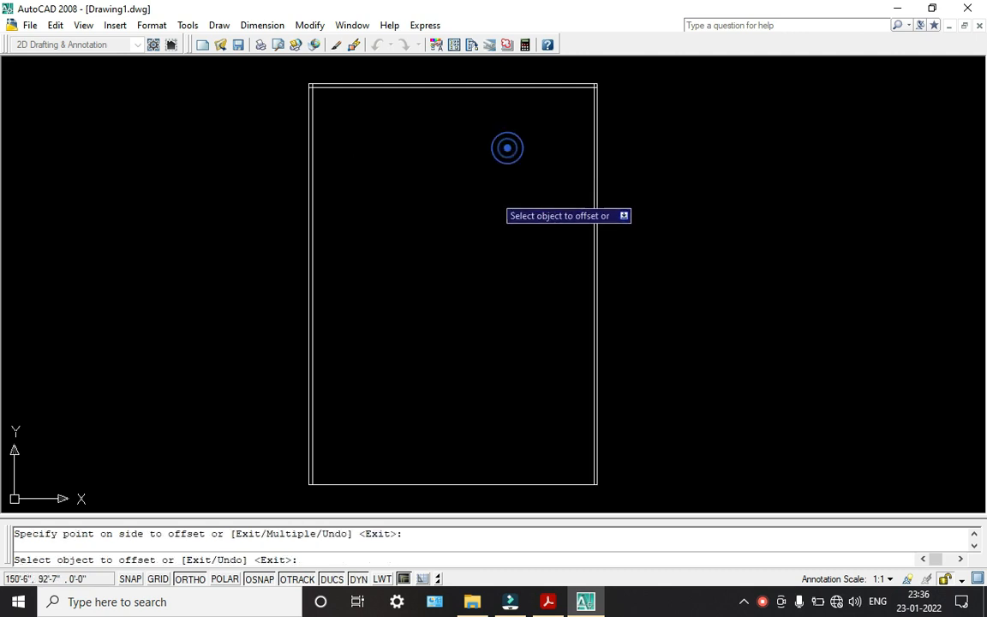
left_click(440, 482)
left_click(434, 482)
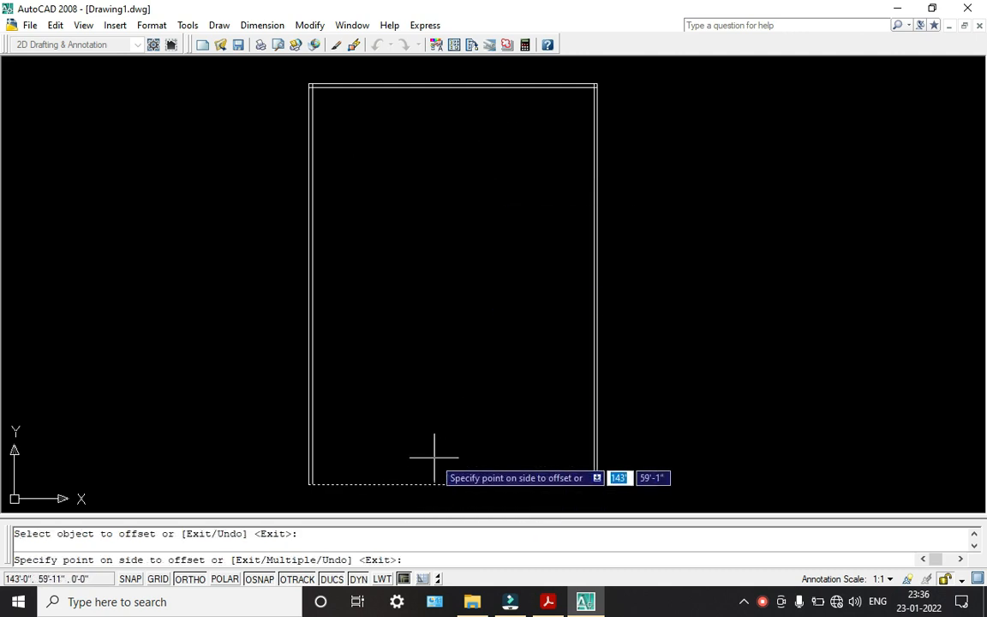
left_click(434, 455)
key("Escape")
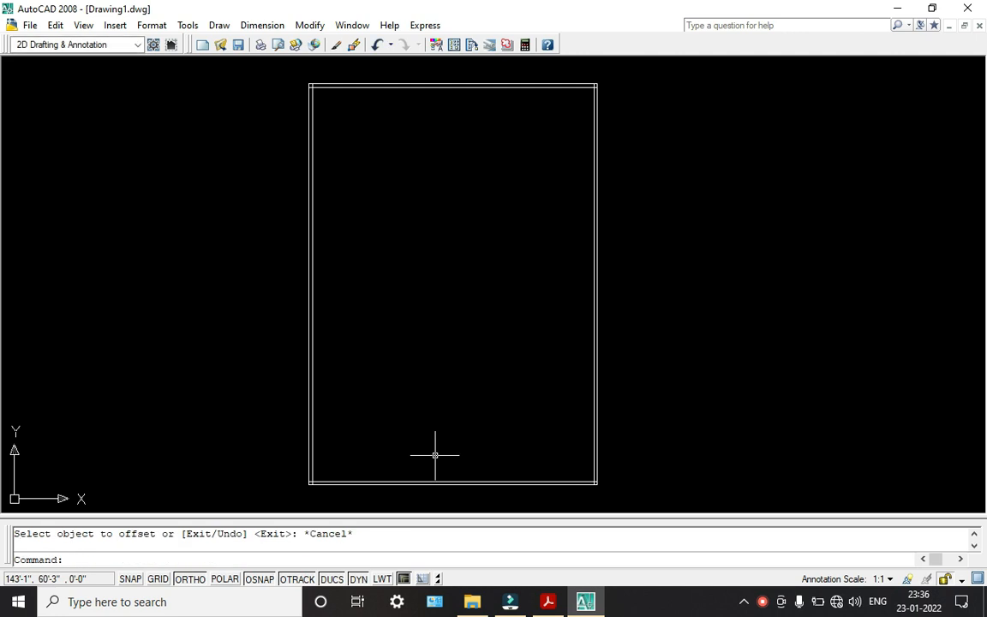
Switch to Acrobat Reader to check the rear open place and balcony widths in the reference PDF, and return to the AutoCAD drawing
left_click(548, 601)
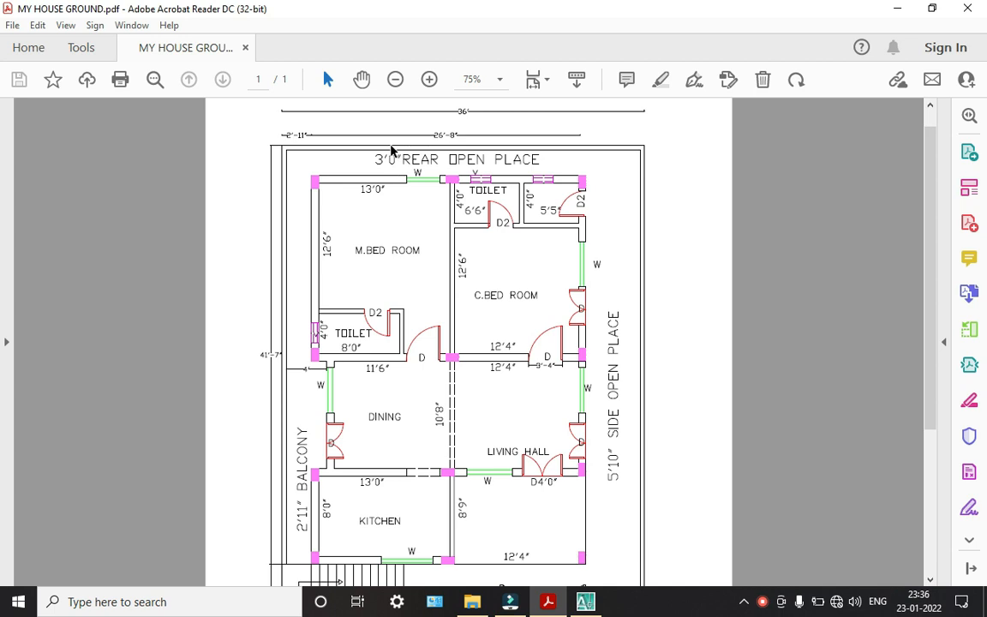
scroll(334, 197, "down", 1)
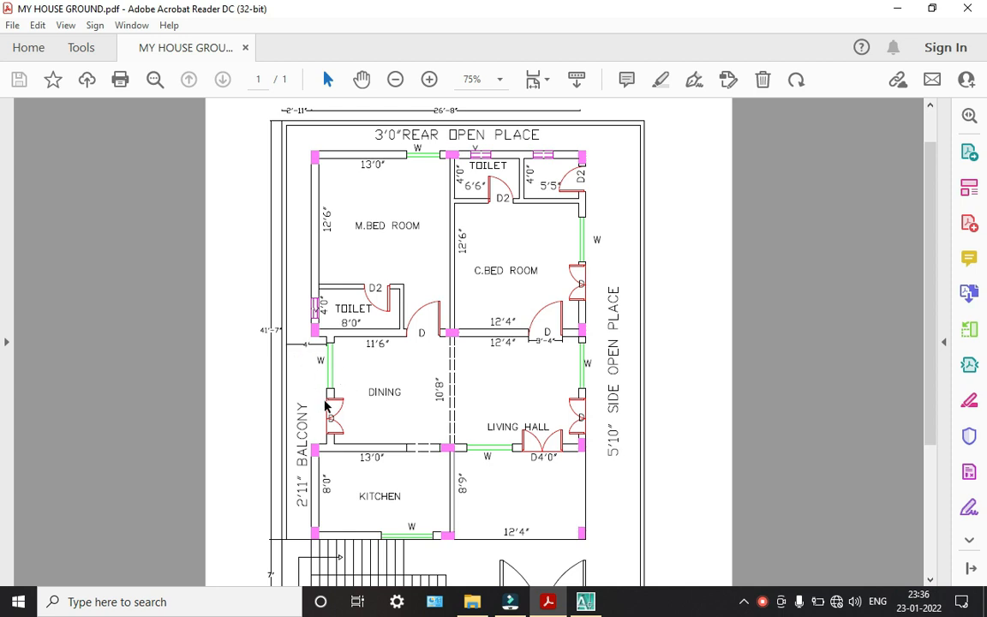
scroll(302, 335, "up", 1)
scroll(293, 315, "down", 3)
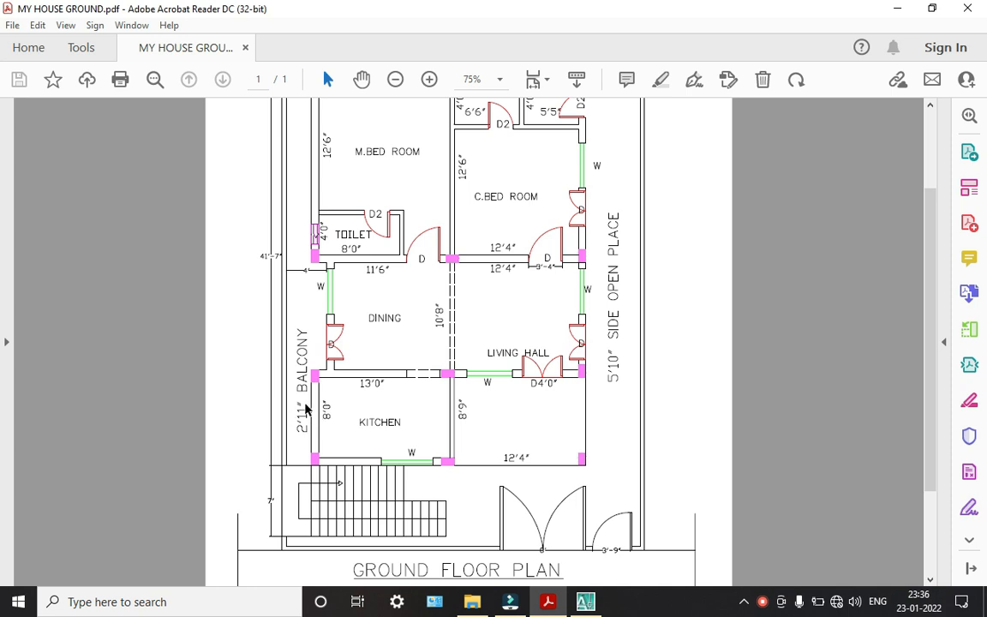
scroll(304, 407, "up", 1)
scroll(306, 406, "up", 1)
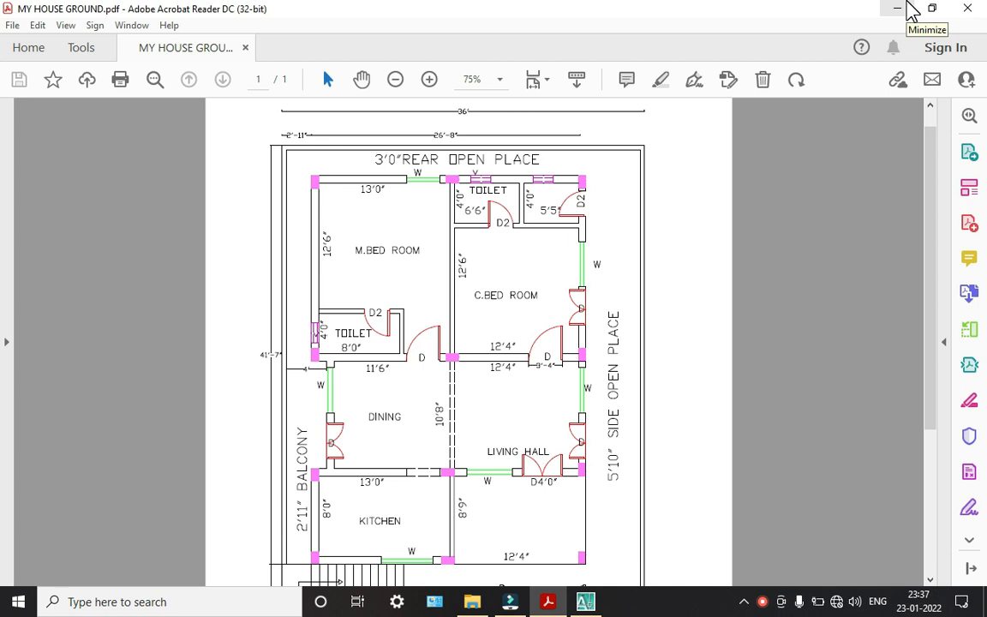
left_click(911, 10)
Offset the outer top edge of the boundary wall 3' inward for the rear open place
scroll(302, 147, "up", 3)
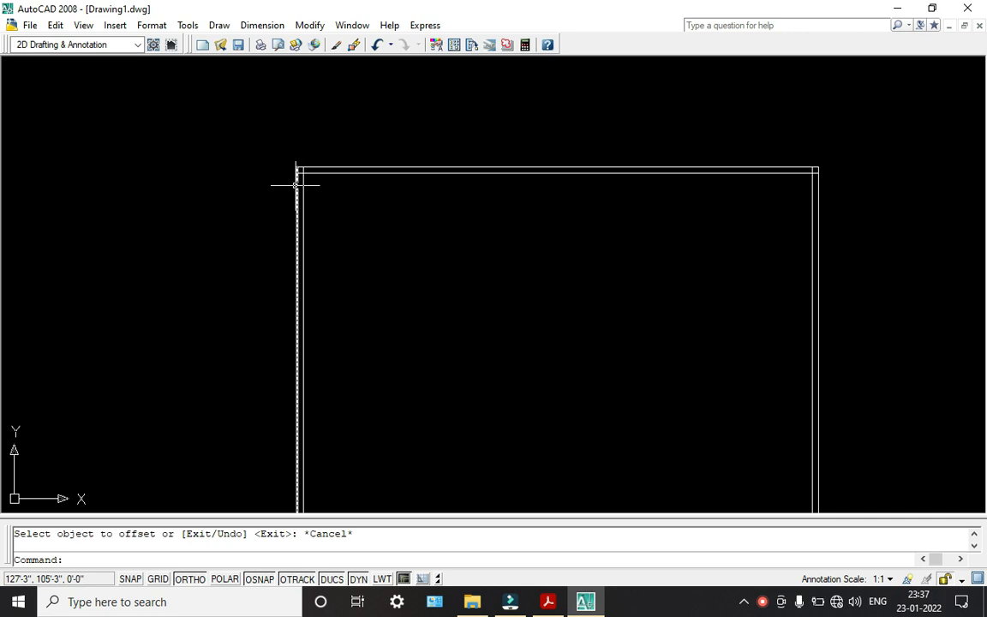
type("O")
key("Return")
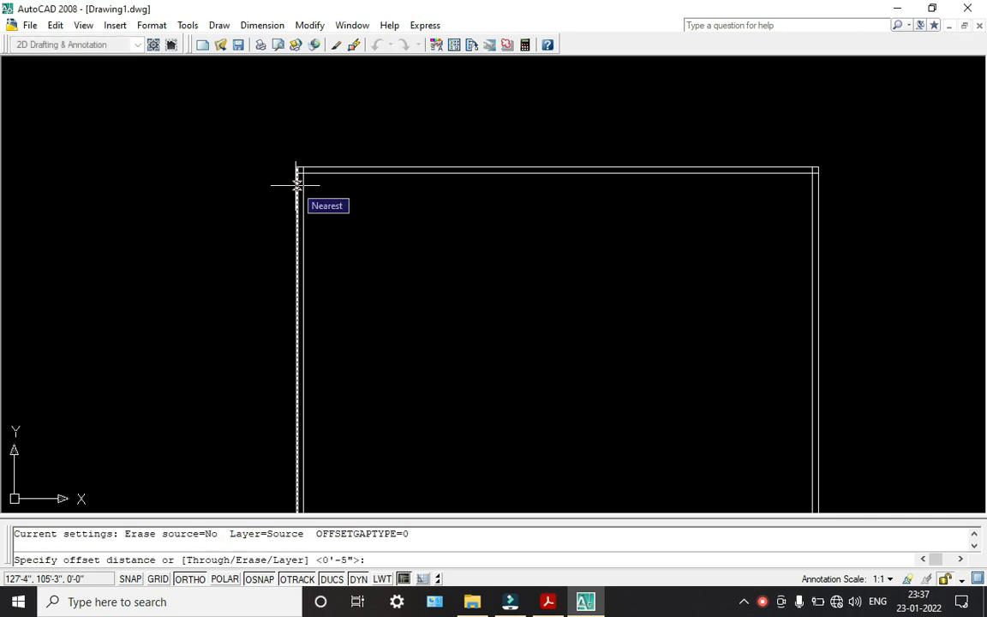
type("3")
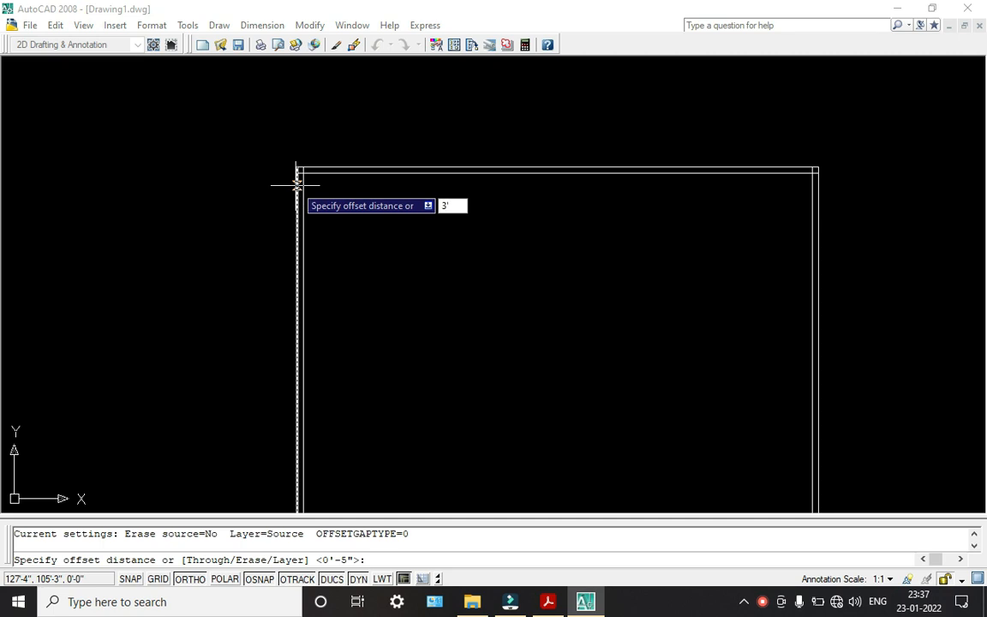
type("'")
key("Return")
scroll(308, 174, "up", 4)
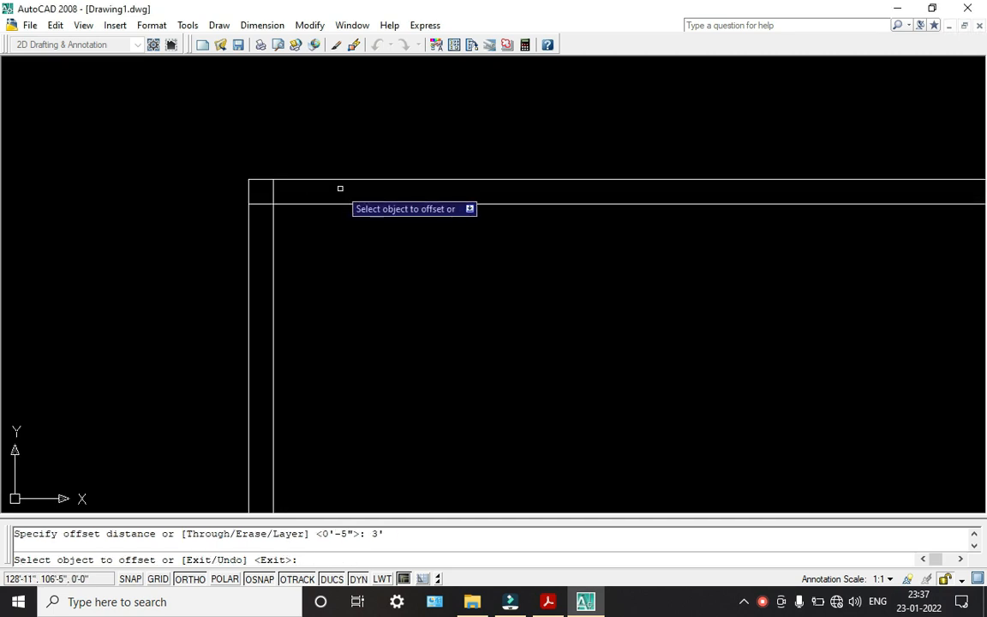
left_click(351, 179)
left_click(361, 252)
Offset the outer left edge of the boundary wall 3' inward for the balcony side and end the Offset command
scroll(220, 71, "down", 4)
left_click(230, 221)
left_click(346, 219)
scroll(382, 244, "down", 6)
middle_click_drag(380, 244, 234, 222)
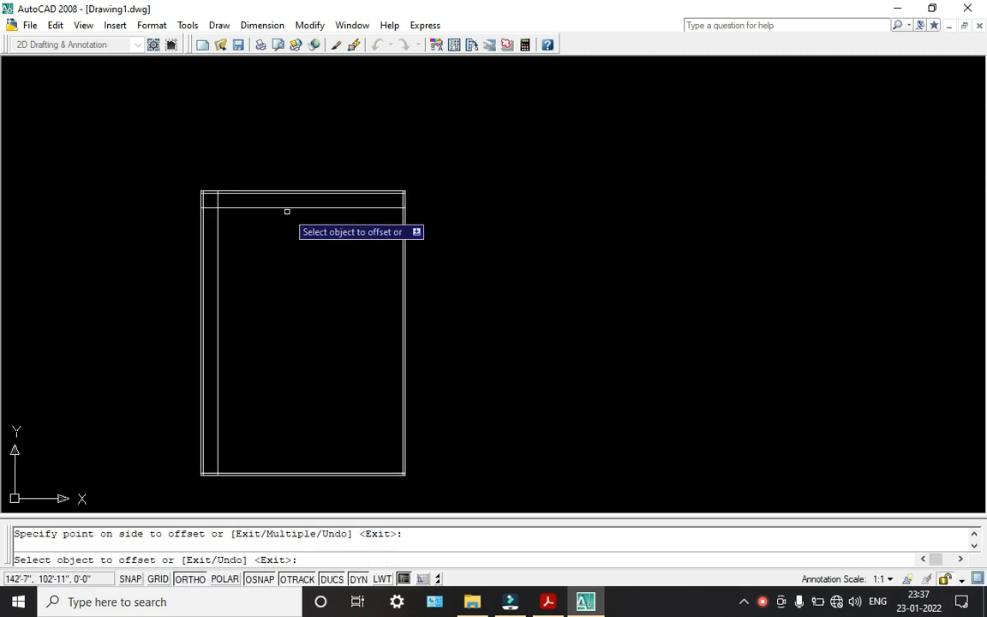
key("Escape")
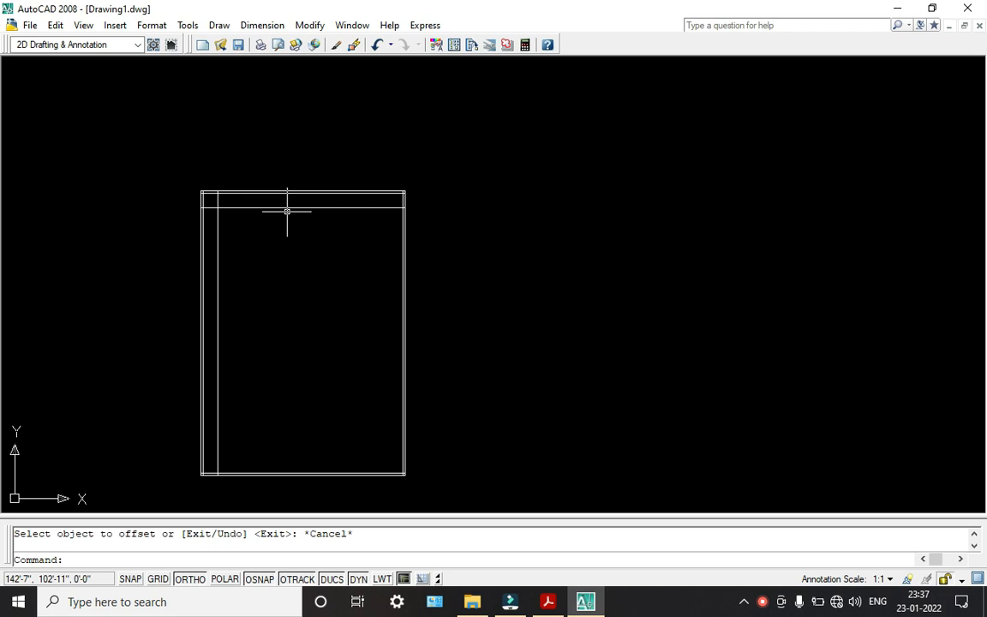
Switch to Acrobat Reader and examine the house's left wall, from the master bedroom down to the kitchen, in the reference PDF
key("alt+Tab")
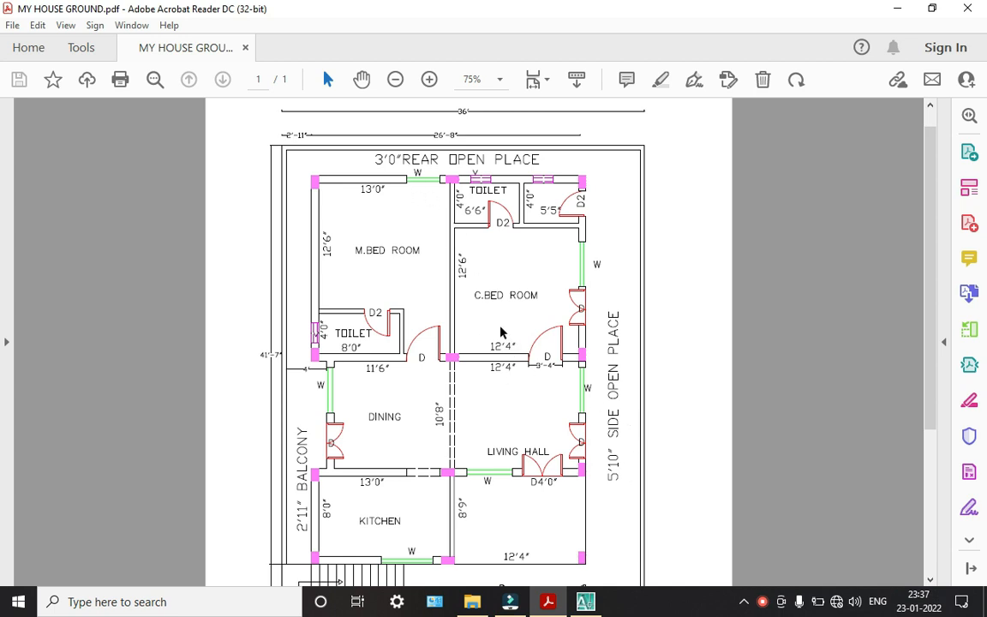
scroll(346, 298, "down", 1)
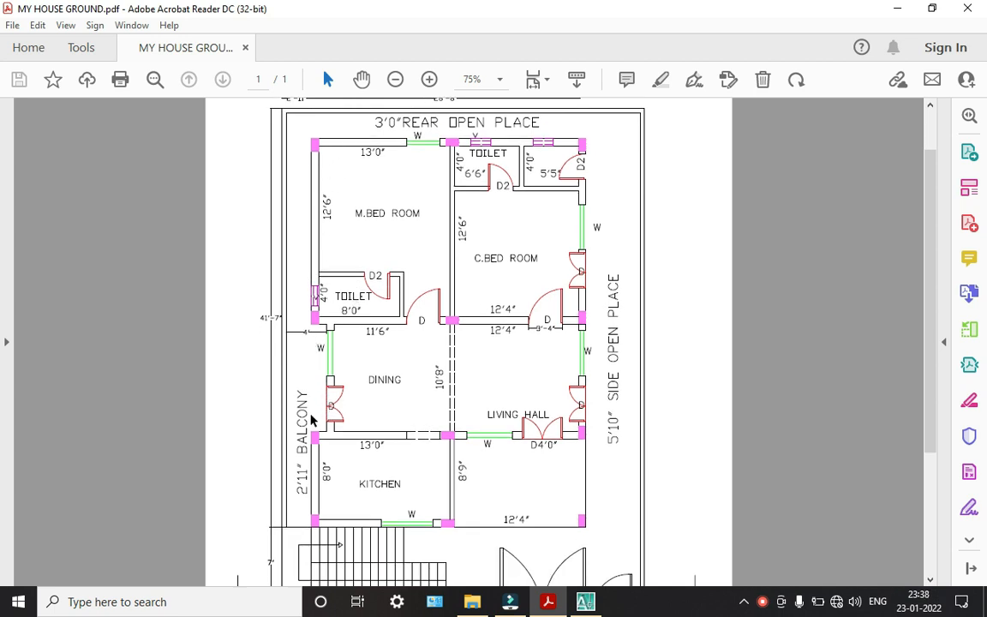
scroll(279, 462, "down", 1)
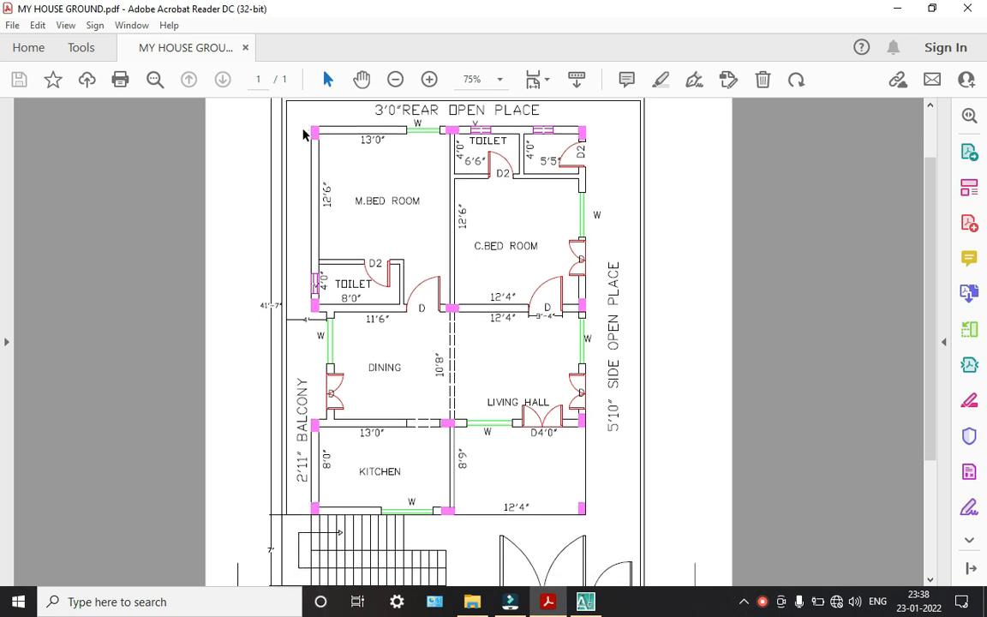
scroll(319, 381, "down", 1)
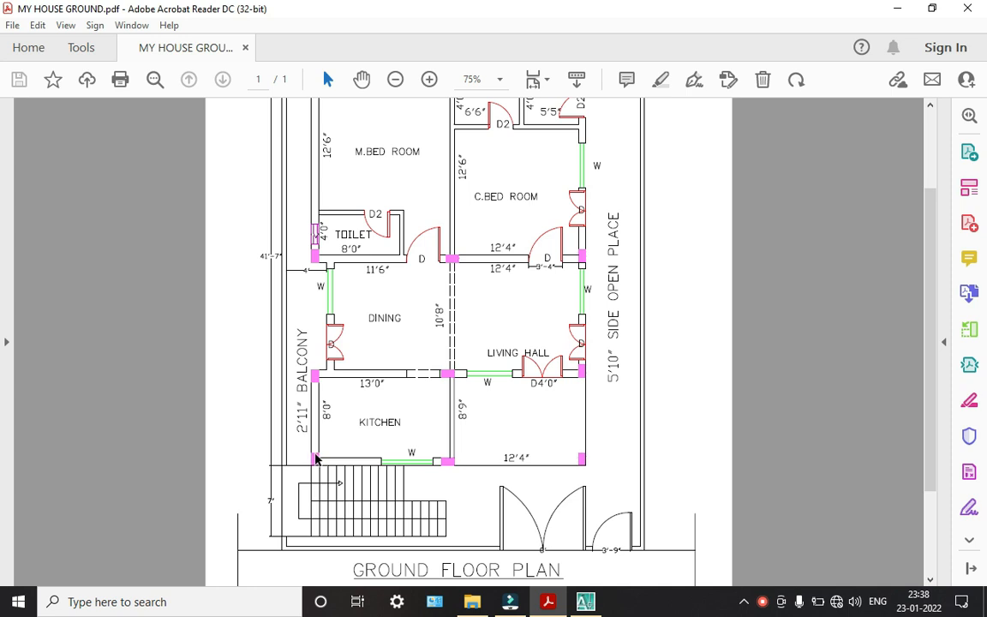
scroll(359, 467, "up", 3)
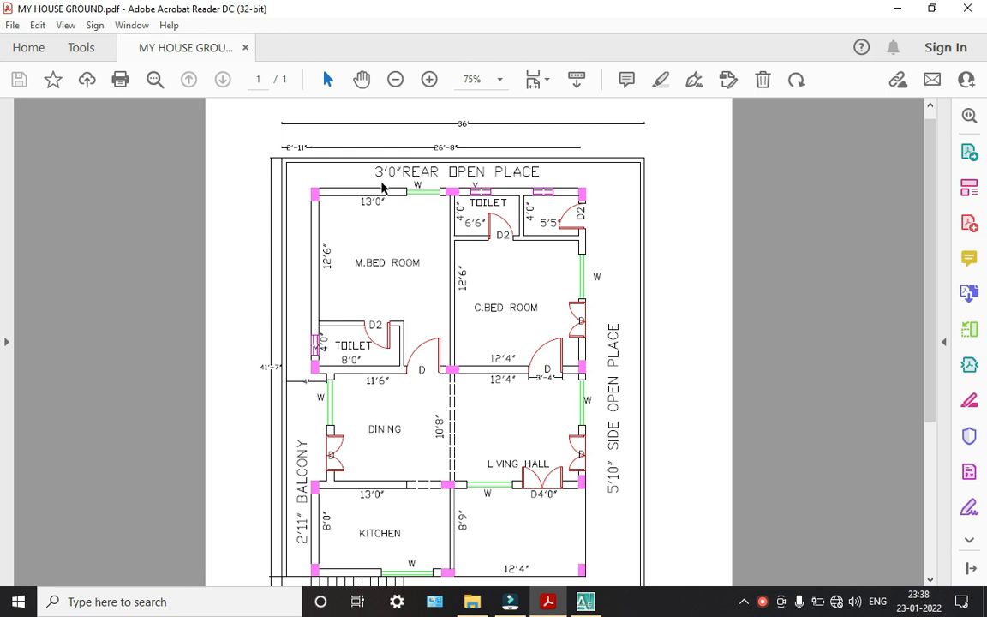
Examine the full ground floor layout and the side open place width in the reference PDF, and return to the AutoCAD drawing
scroll(306, 352, "down", 4)
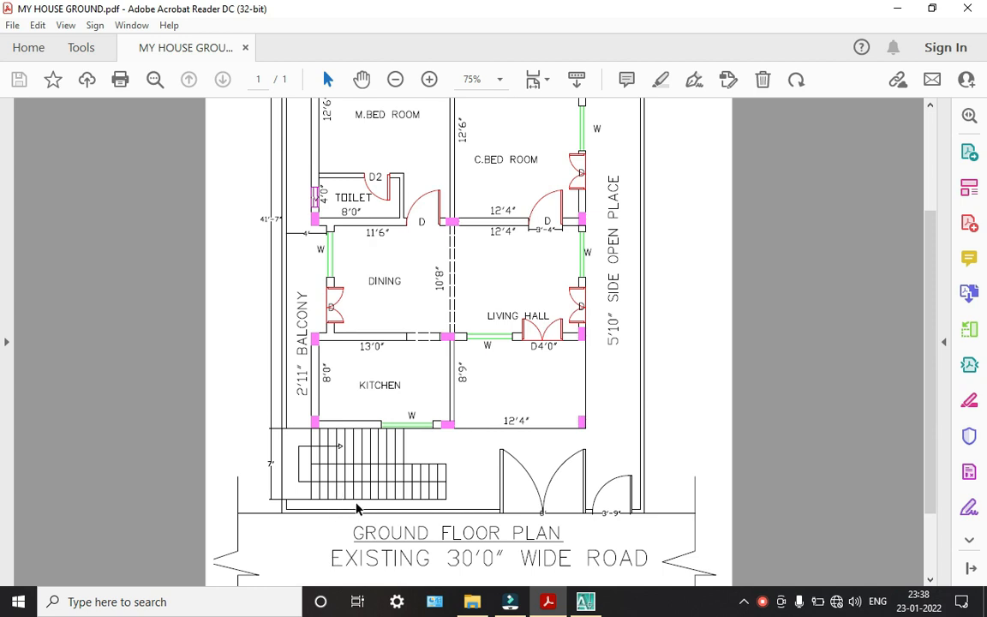
scroll(357, 508, "up", 4)
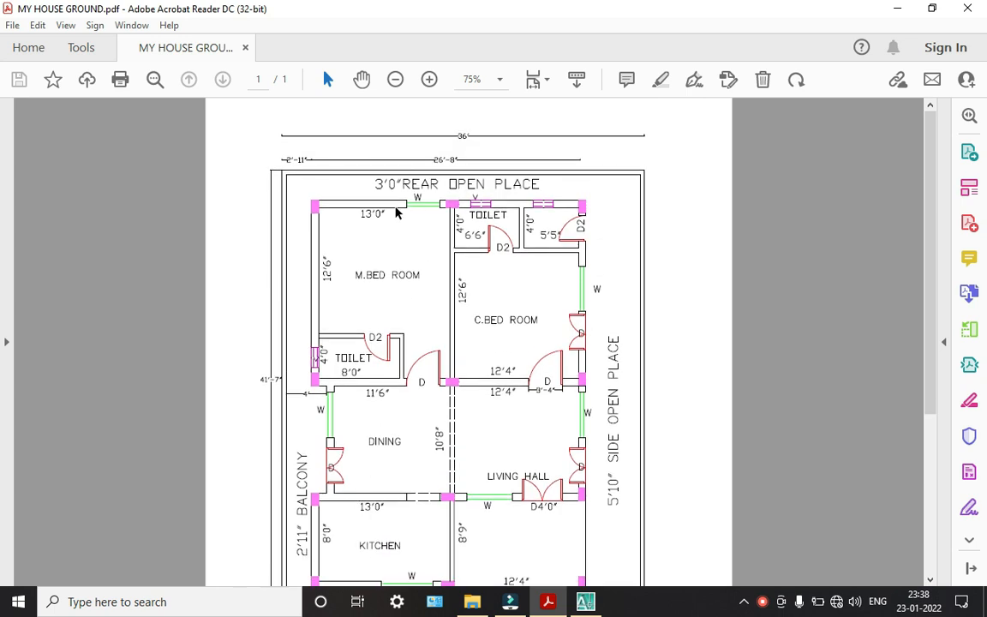
scroll(629, 376, "down", 1)
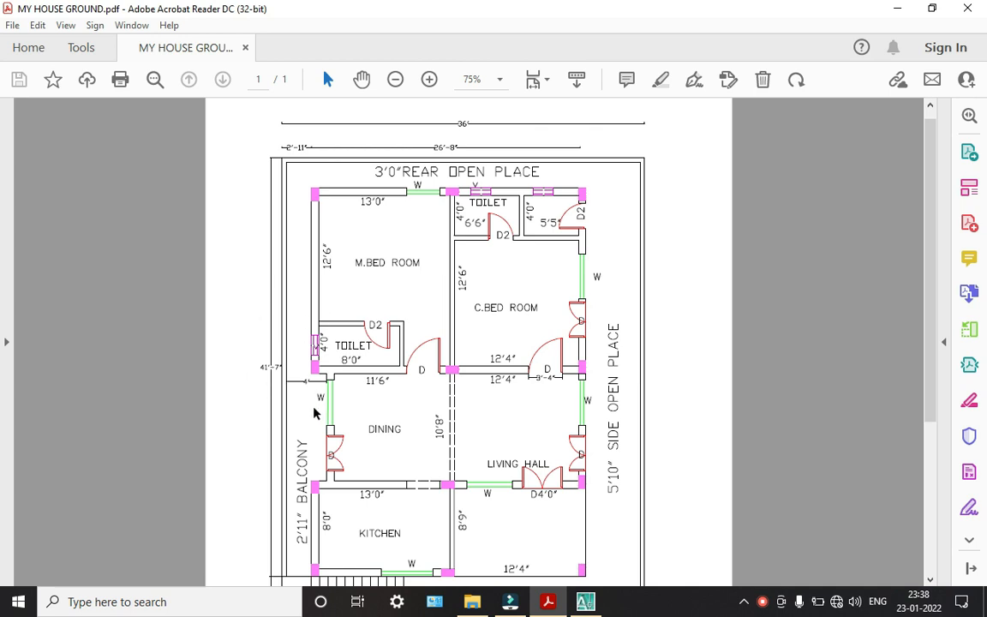
scroll(312, 396, "up", 1)
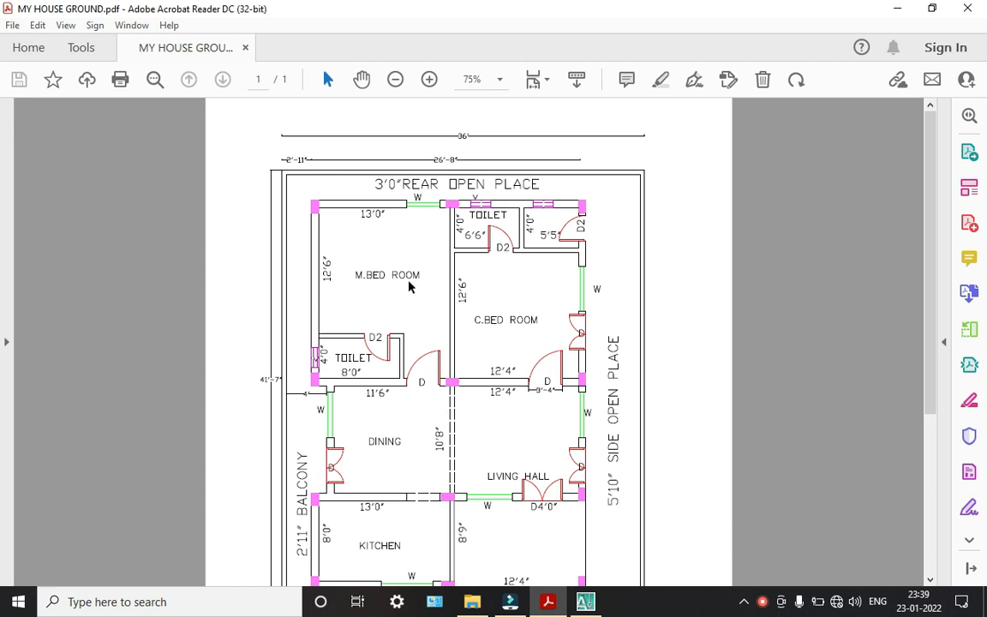
left_click(585, 602)
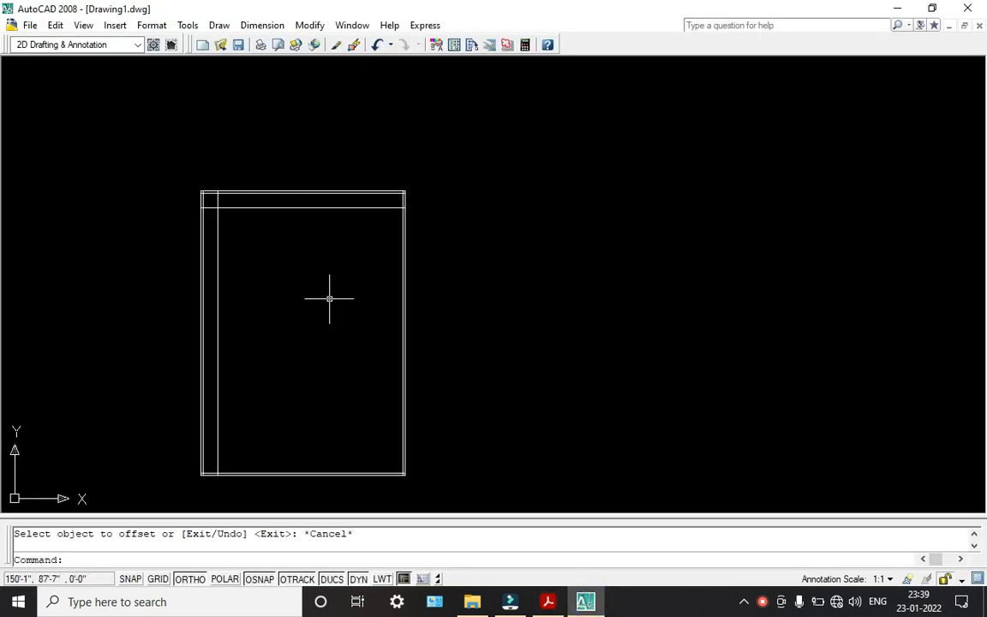
mouse_move(557, 606)
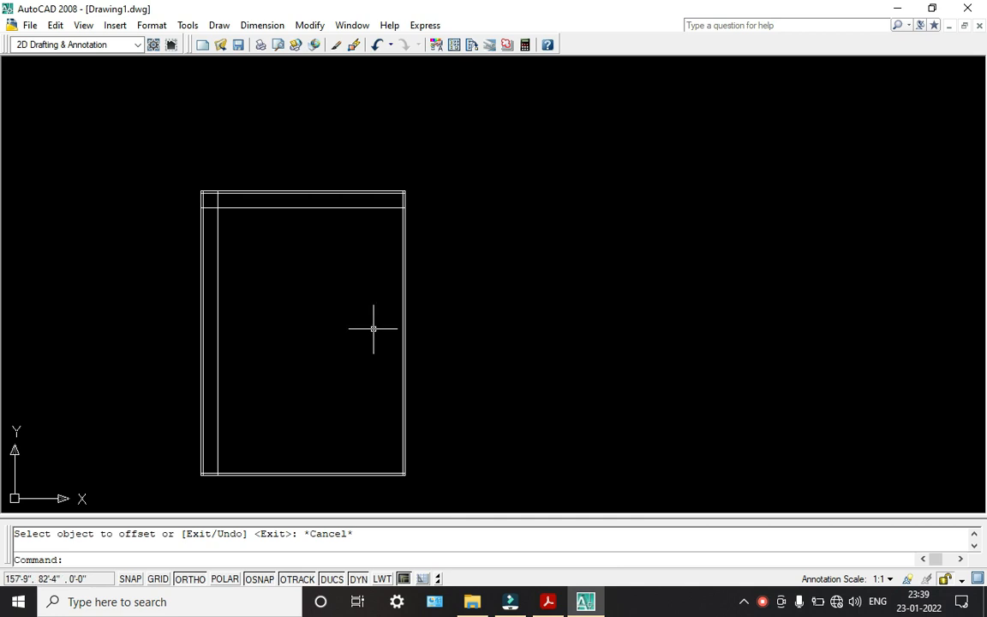
Offset the outer right edge of the boundary wall 6' inward for the side open place and end the Offset command
type("o")
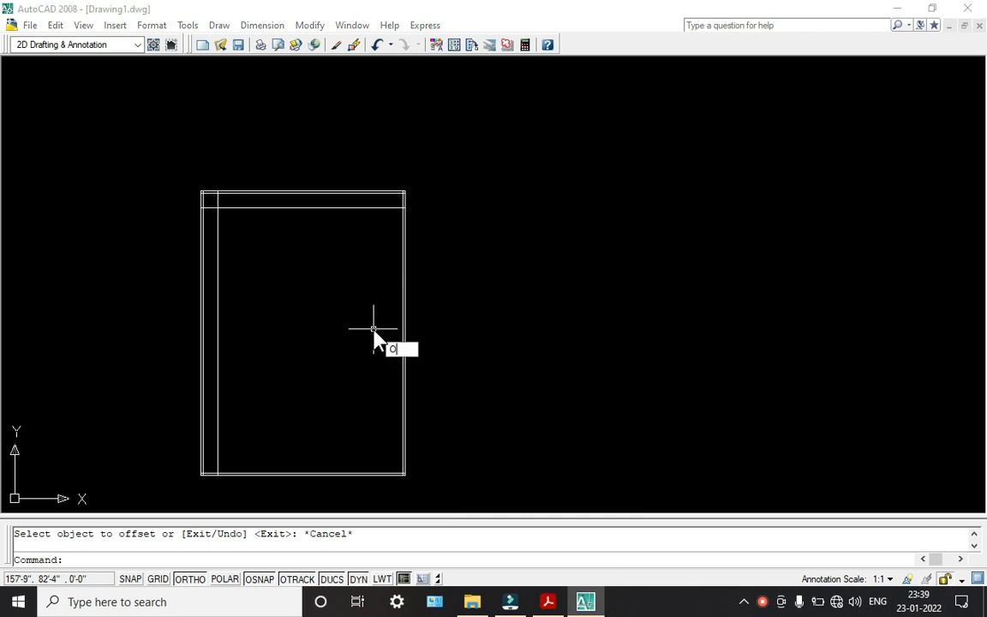
key("Return")
type("6'")
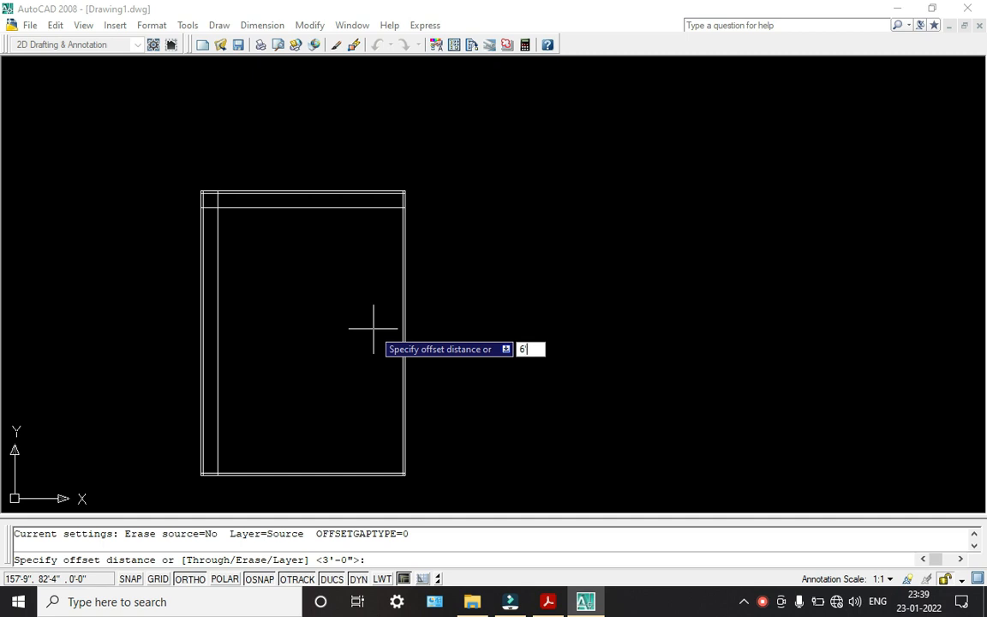
key("Return")
scroll(404, 309, "up", 5)
left_click(404, 292)
left_click(312, 292)
scroll(313, 291, "down", 5)
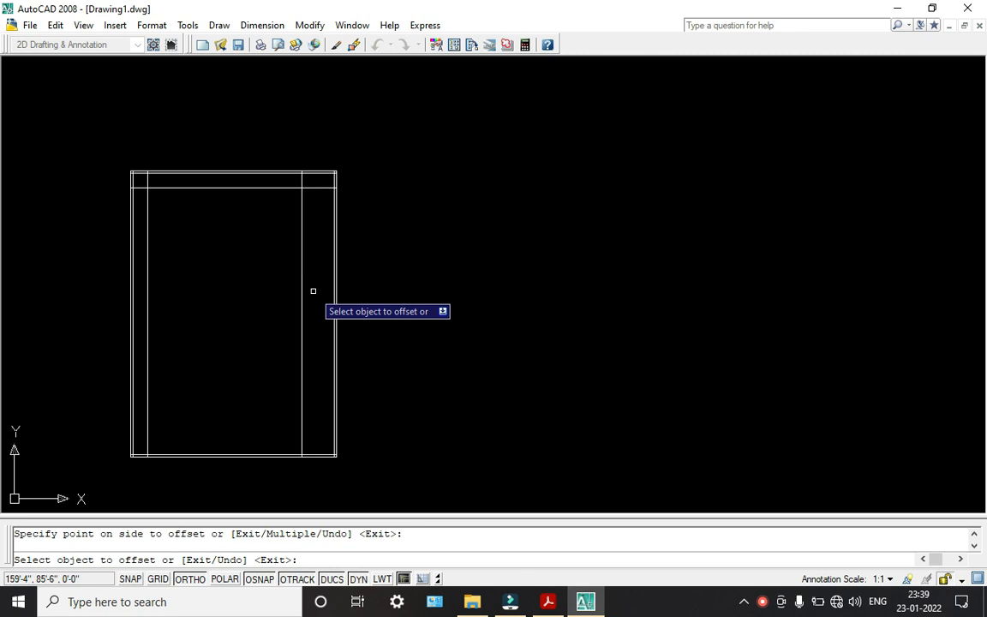
key("Escape")
Dimension the clear width between the side open place line and the boundary wall's inner right edge, and compare it with the reference PDF
scroll(313, 288, "up", 3)
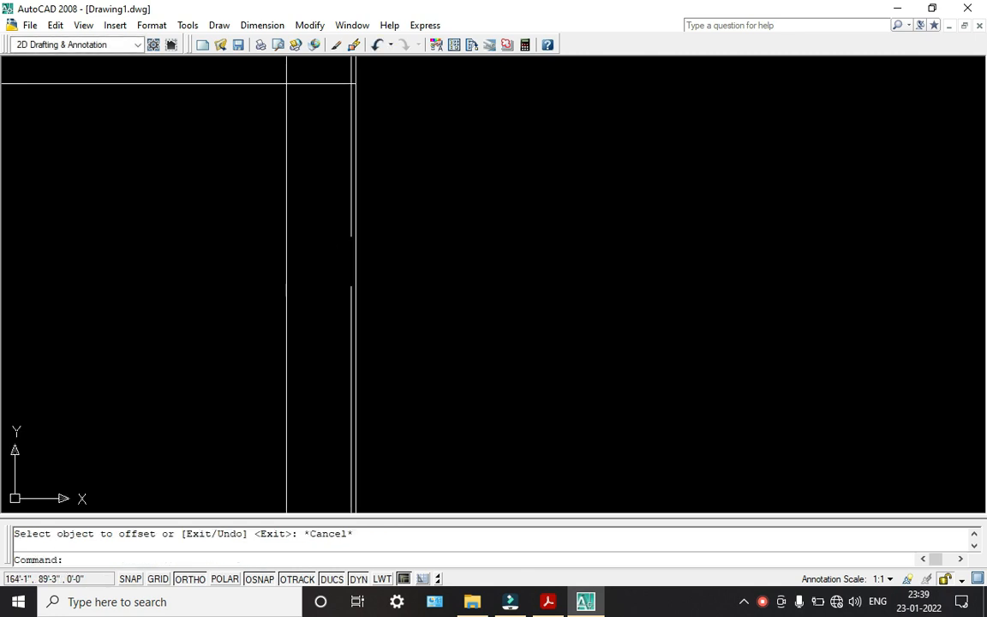
left_click(262, 25)
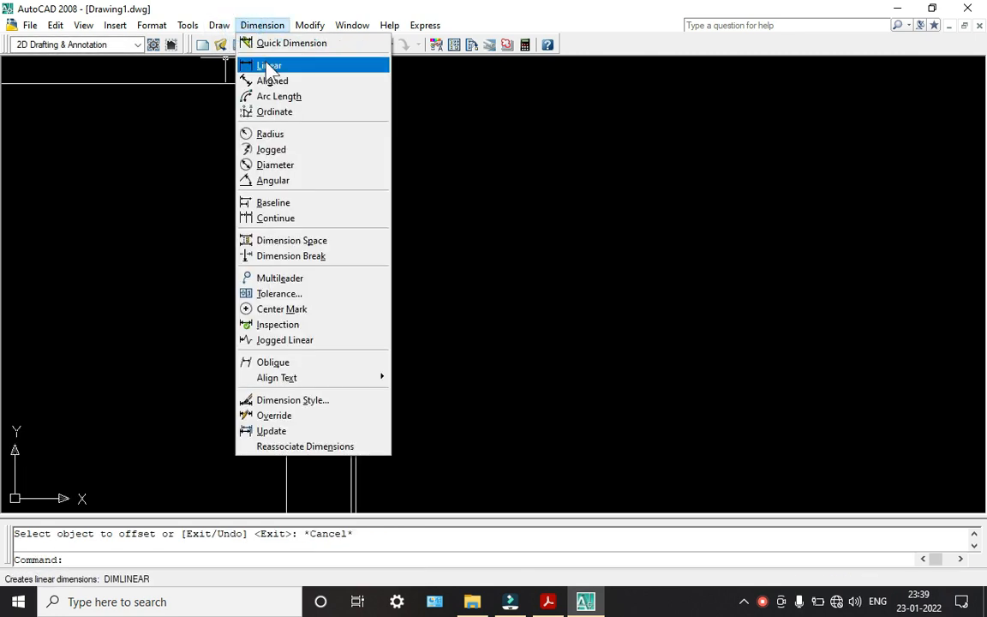
left_click(269, 66)
left_click(286, 221)
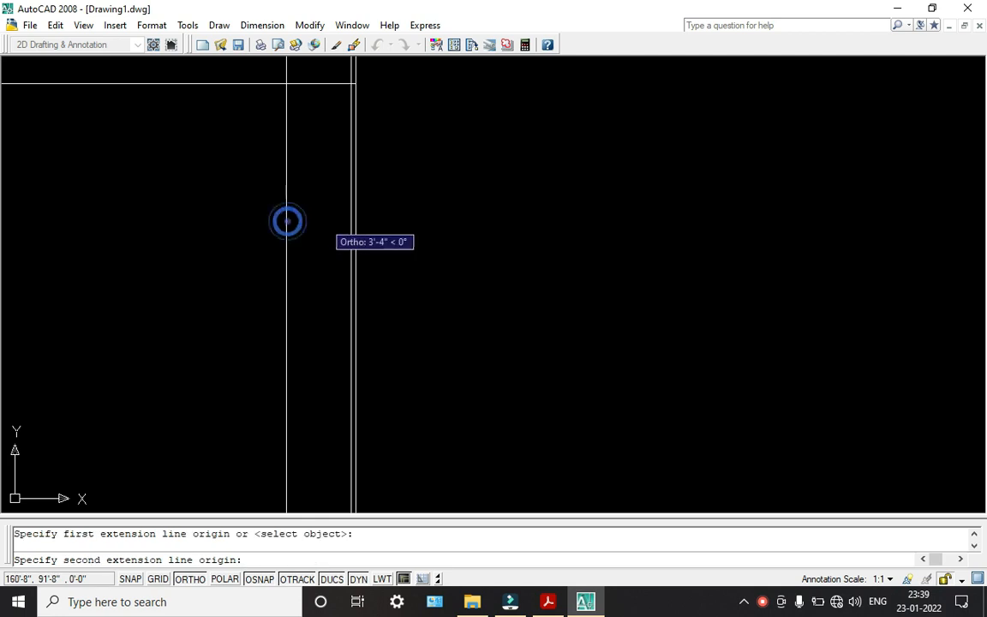
left_click(351, 222)
left_click(332, 220)
scroll(332, 220, "up", 5)
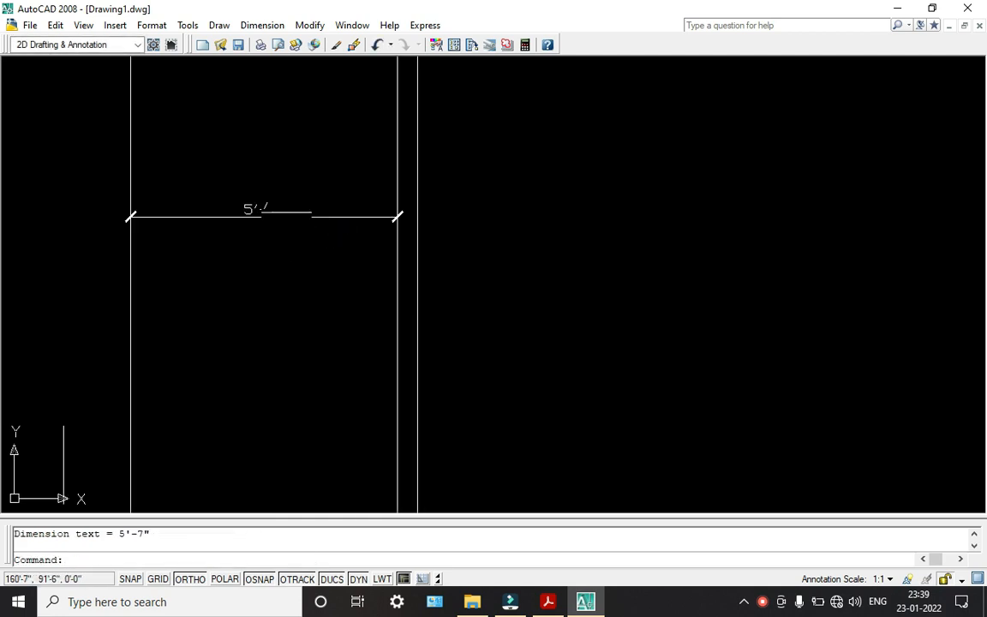
scroll(233, 188, "up", 3)
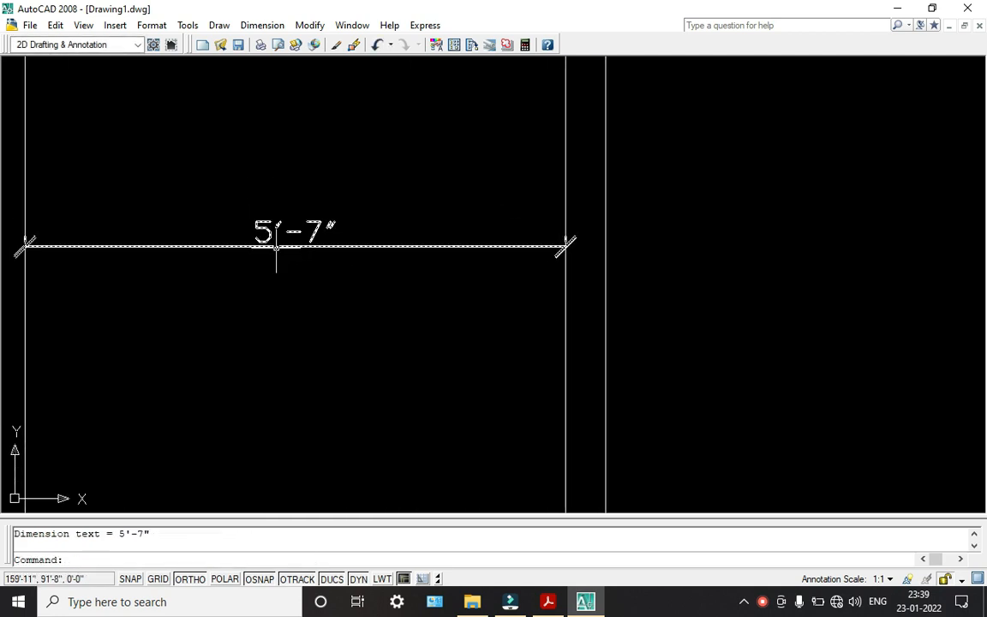
scroll(270, 257, "down", 4)
scroll(254, 260, "up", 3)
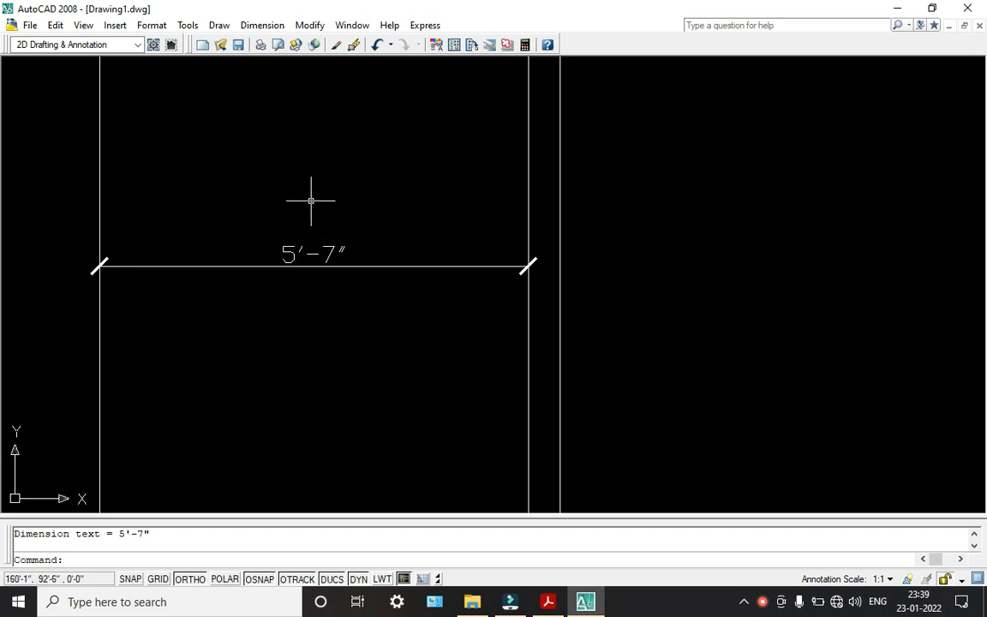
scroll(311, 199, "down", 6)
key("alt+Tab")
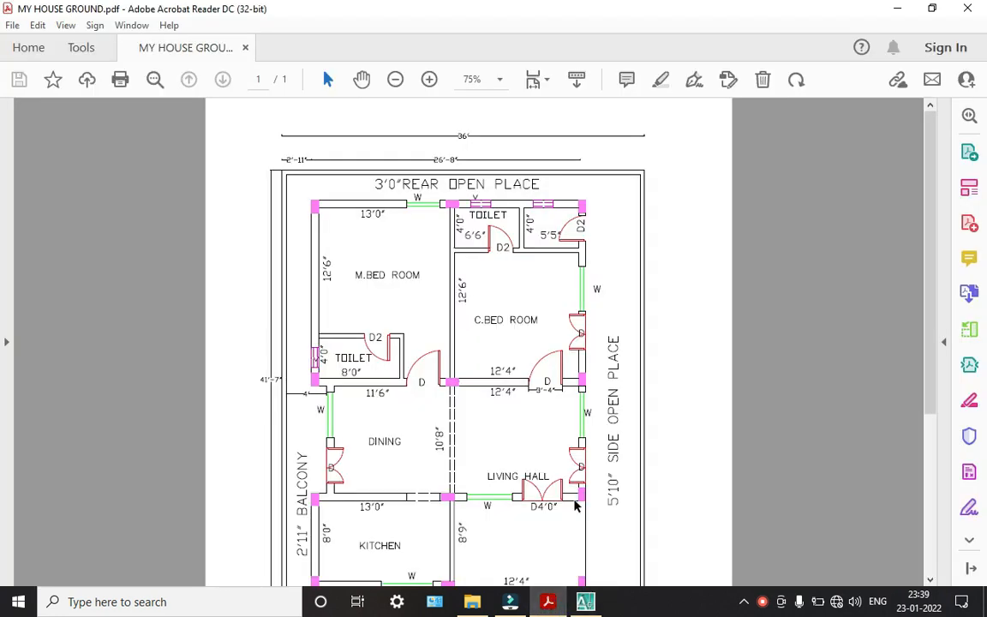
key("alt+Tab")
Dimension the clear depth between the boundary wall's inner top edge and the rear open place line
scroll(364, 276, "down", 2)
mouse_move(358, 277)
middle_mouse_down()
mouse_move(549, 373)
mouse_move(539, 367)
mouse_move(542, 404)
middle_mouse_up()
scroll(501, 247, "up", 3)
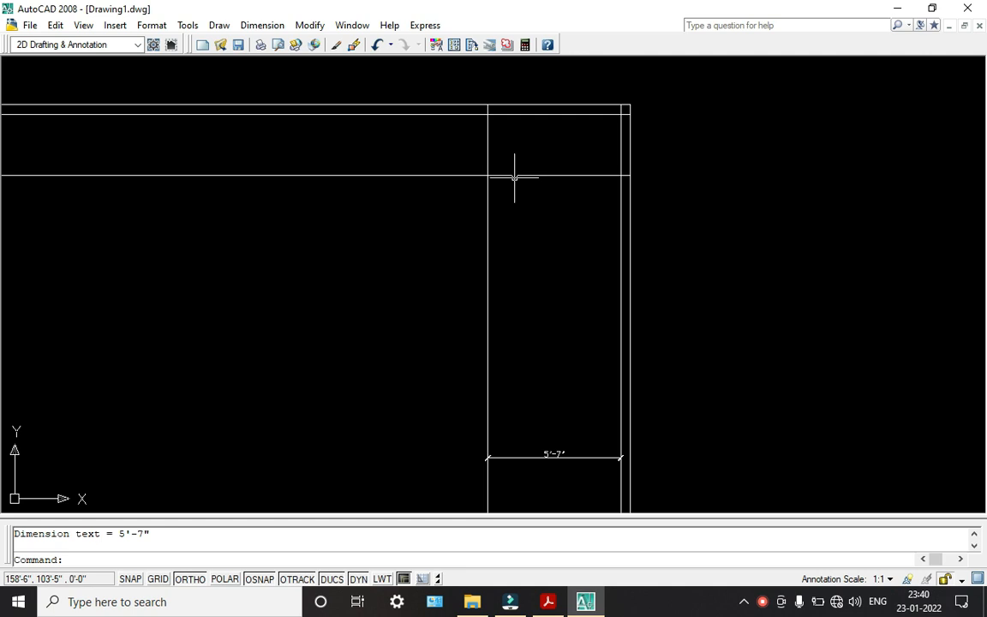
middle_click_drag(518, 125, 550, 152)
left_click(261, 26)
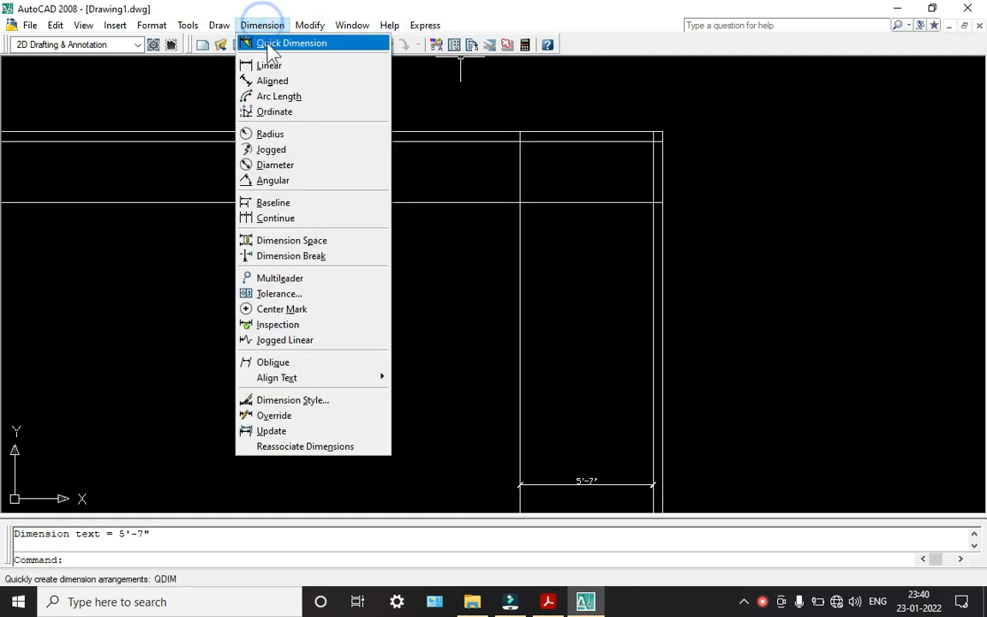
left_click(261, 61)
left_click(325, 140)
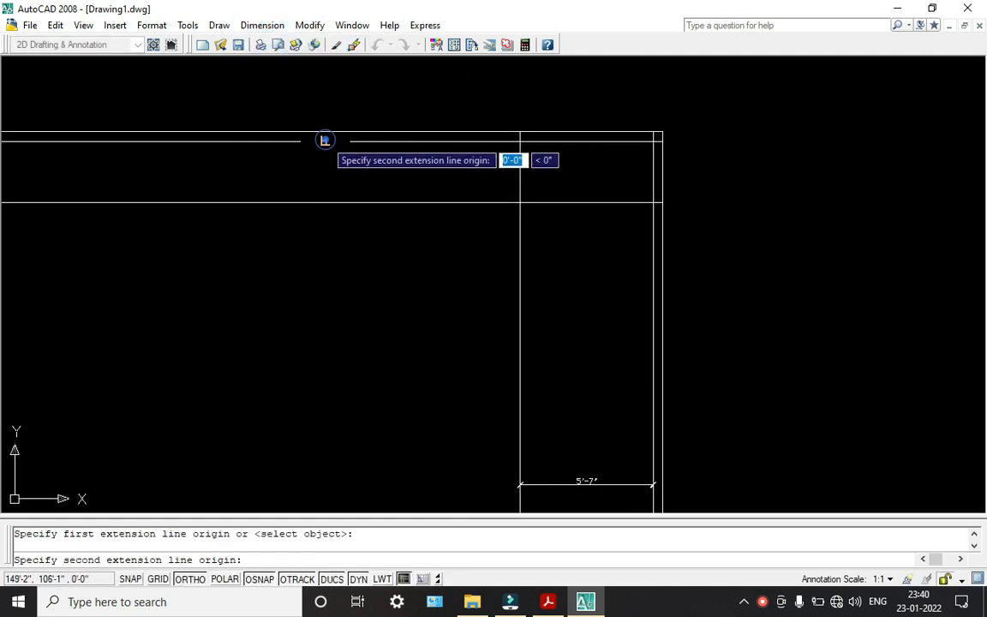
left_click(326, 202)
left_click(347, 176)
scroll(346, 171, "up", 5)
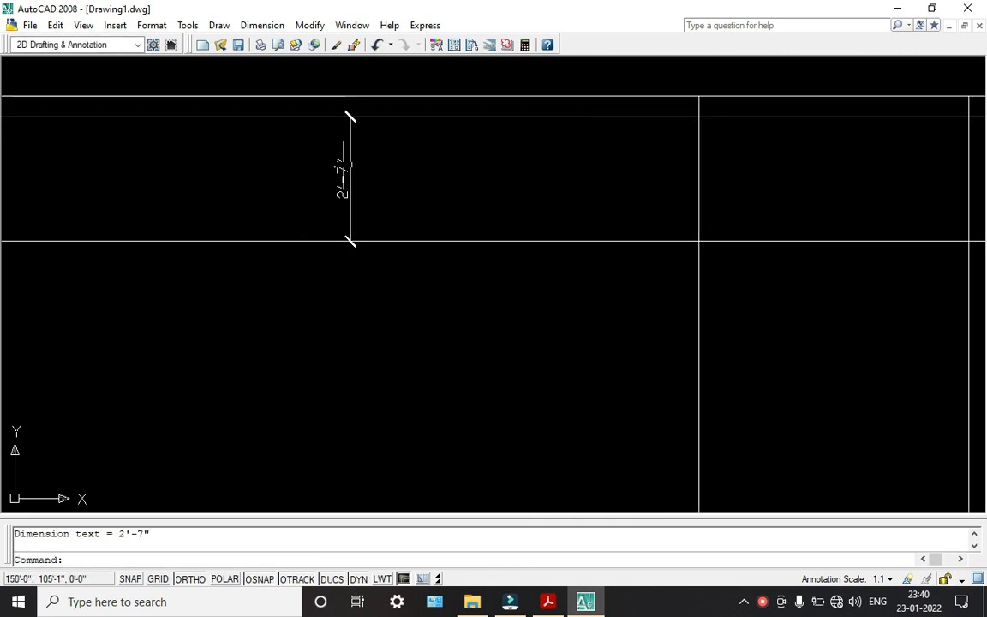
scroll(342, 161, "down", 6)
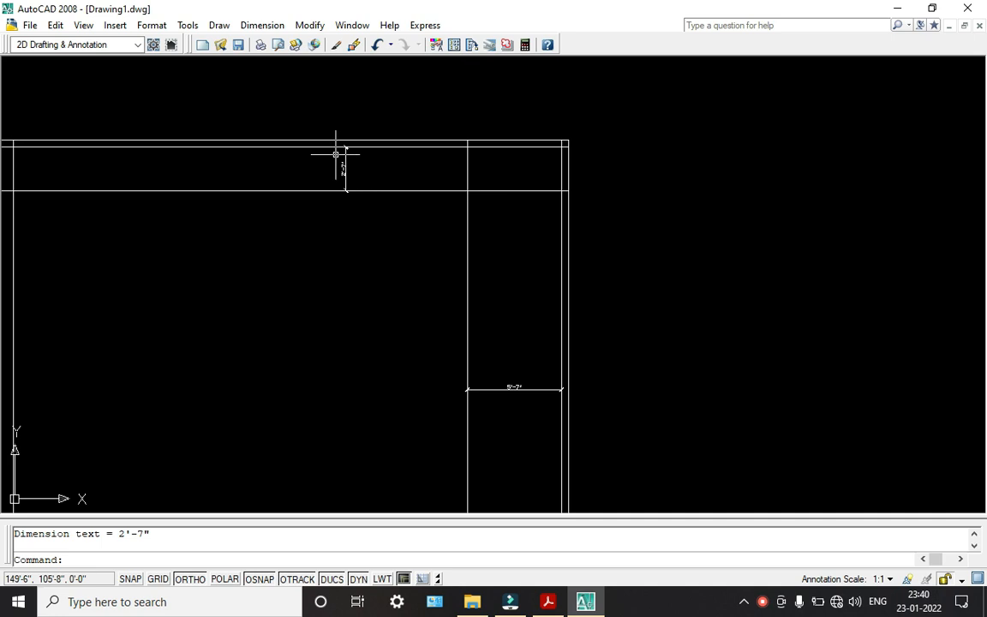
scroll(362, 142, "up", 3)
scroll(329, 214, "down", 4)
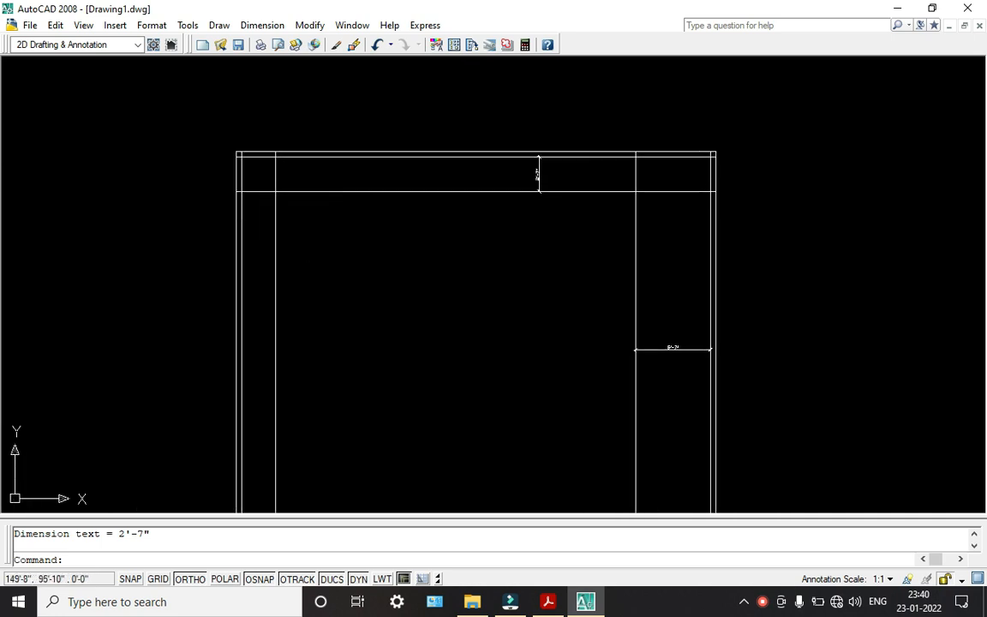
scroll(245, 166, "up", 3)
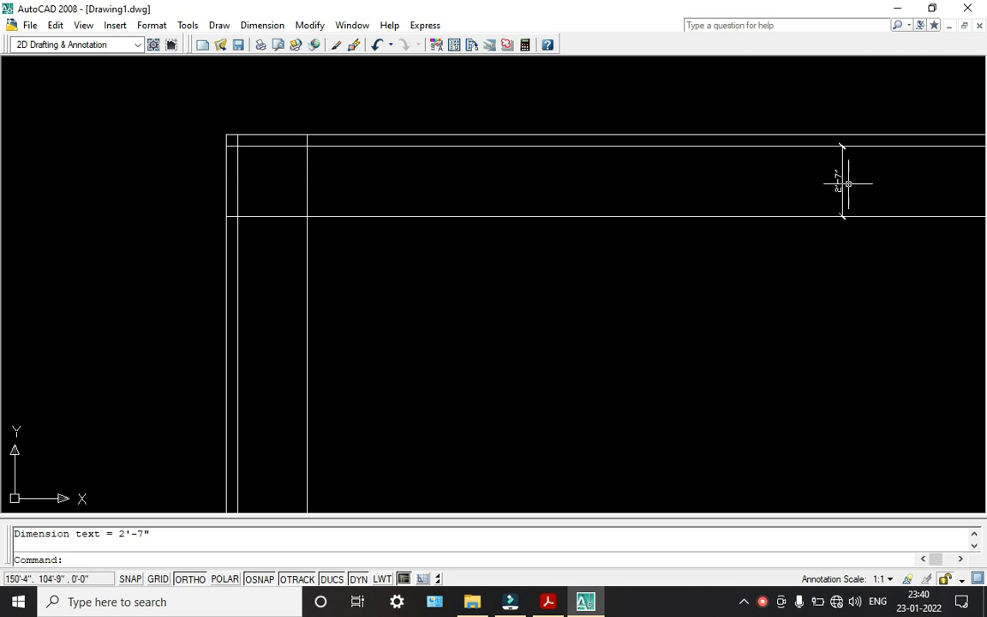
scroll(206, 134, "down", 2)
scroll(329, 168, "down", 2)
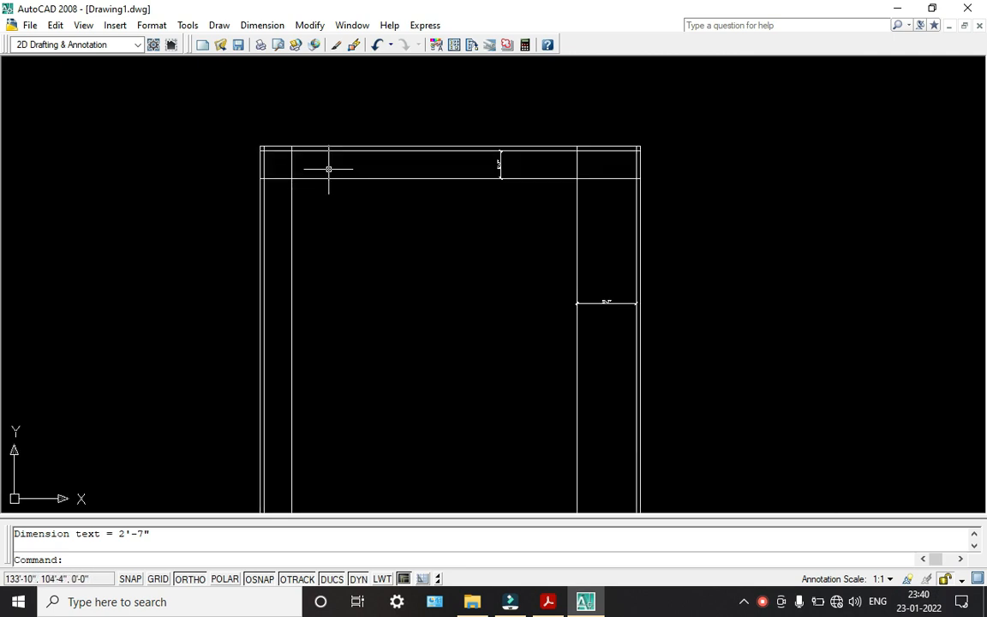
Erase the linear dimensions of the side open place and the rear open place
middle_click_drag(329, 168, 312, 90)
middle_click_drag(397, 153, 407, 175)
left_click(598, 248)
key("Delete")
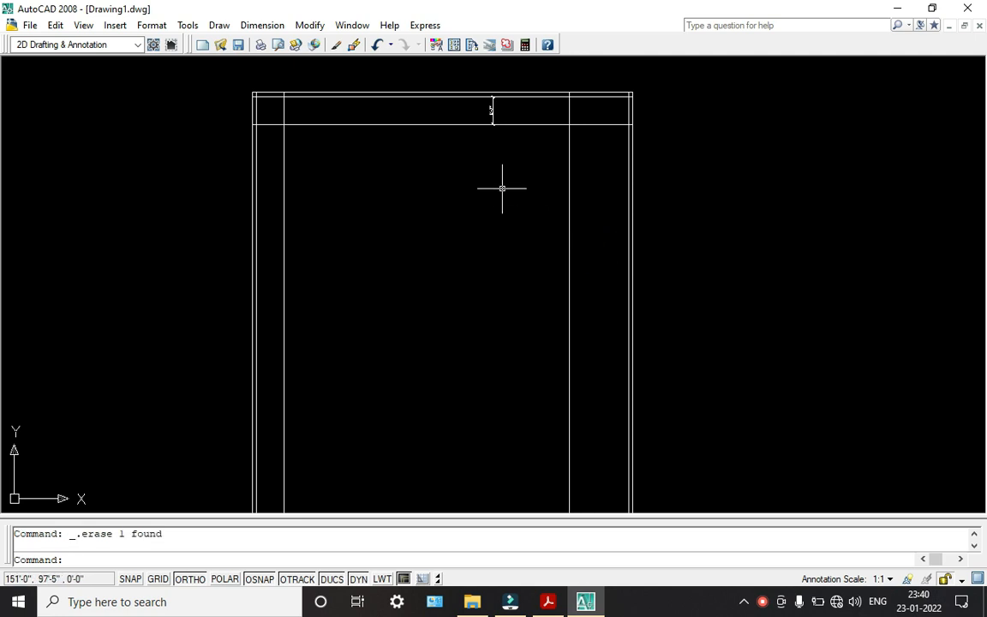
left_click(492, 109)
key("Delete")
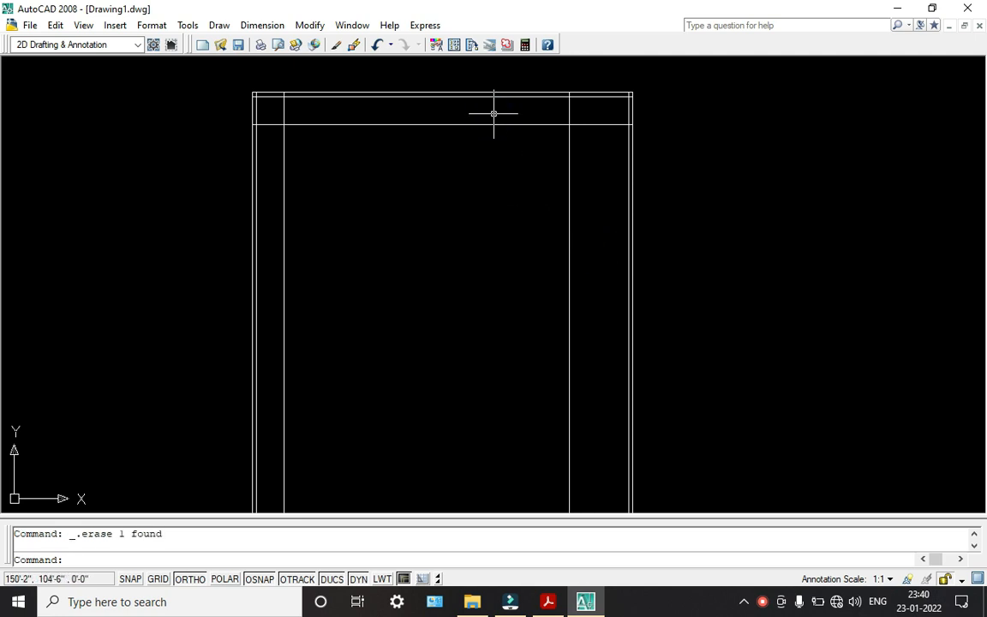
Save the drawing in the Documents folder as 2BHK PLAN
middle_click_drag(467, 277, 520, 266)
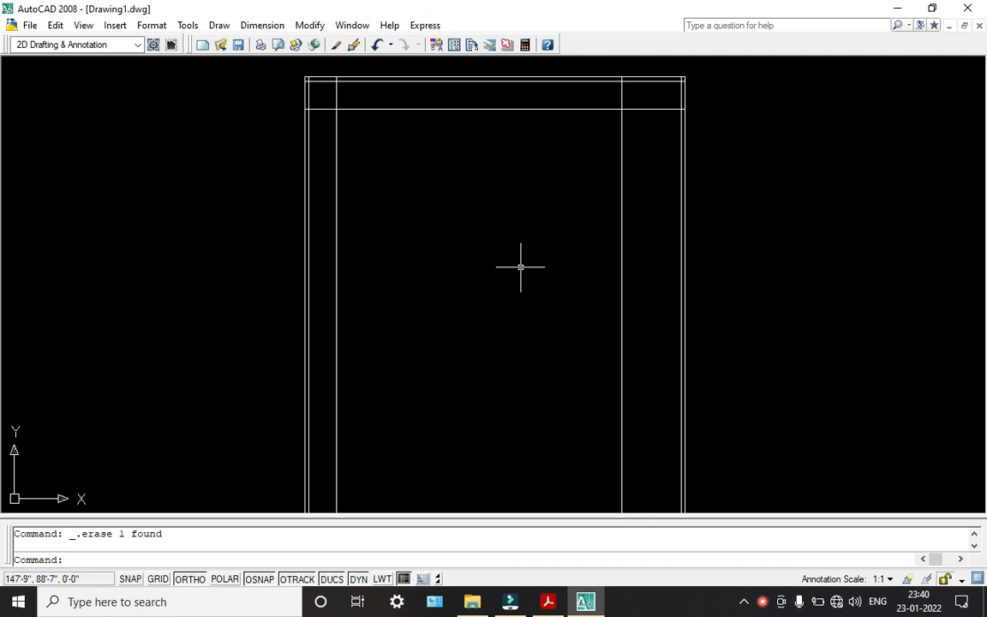
key("ctrl+s")
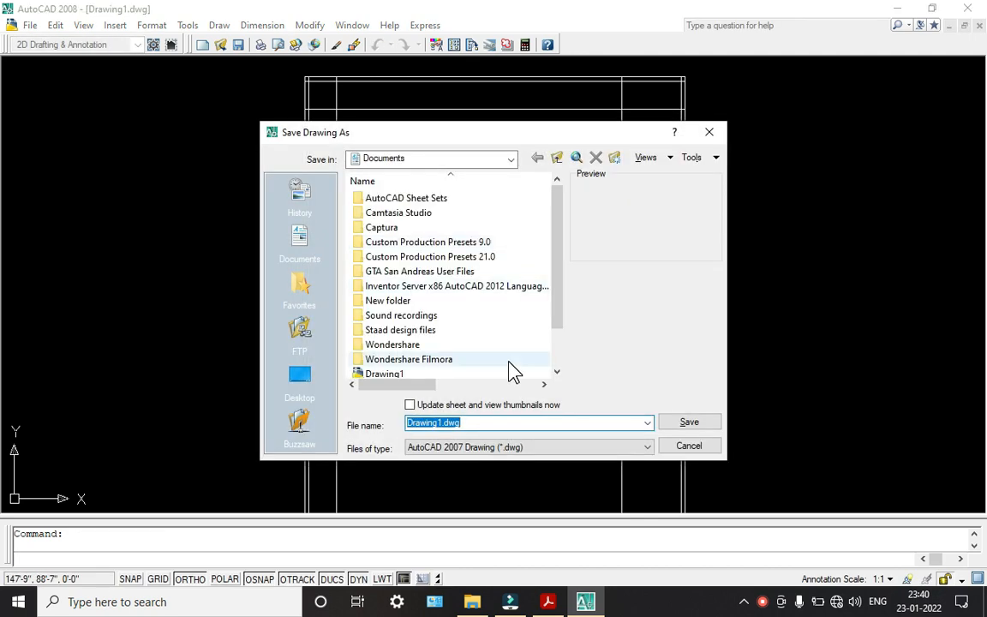
type("2BHK PLAN")
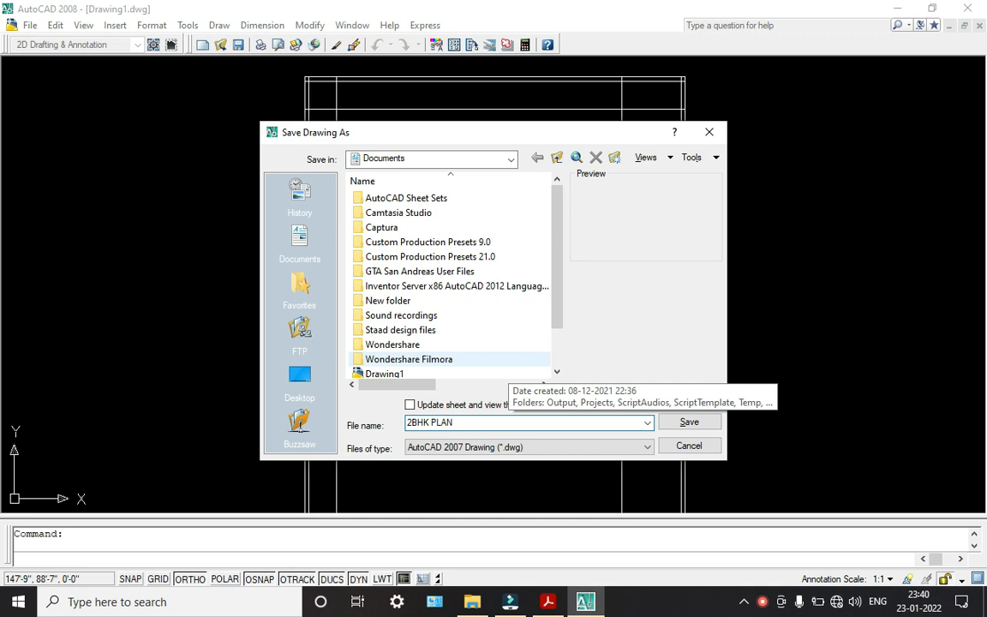
key("Return")
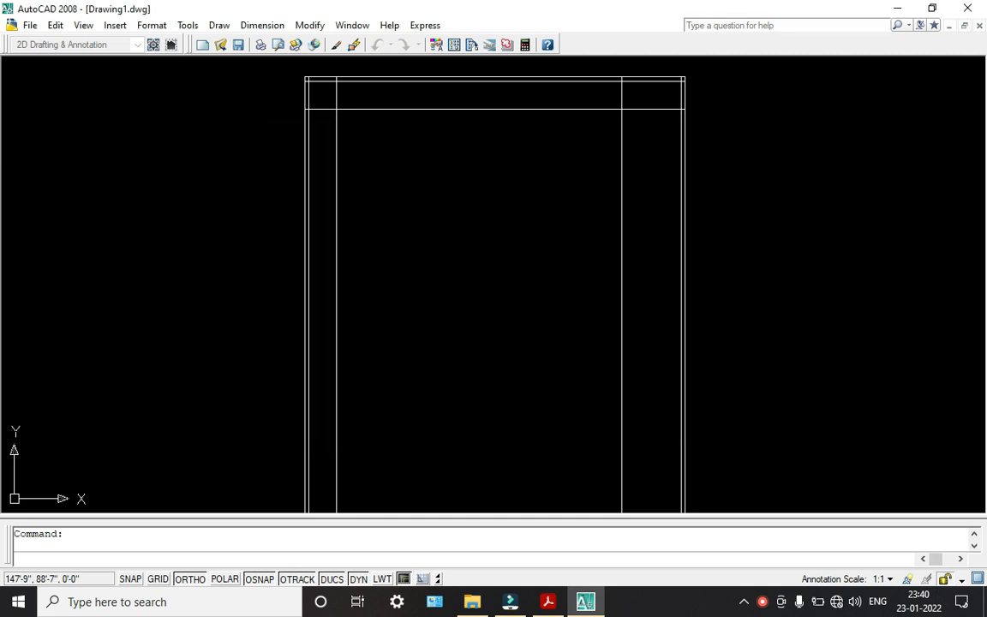
Switch to Acrobat Reader to check the house layout down to the kitchen in the reference PDF, and return to the AutoCAD drawing
middle_click_drag(442, 216, 452, 249)
left_click(552, 602)
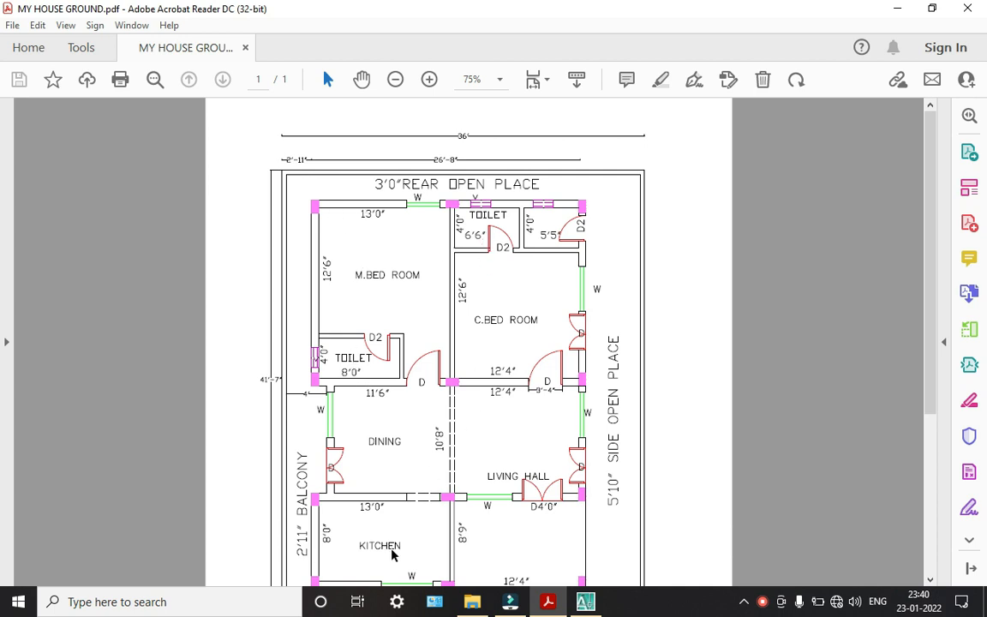
left_click(586, 601)
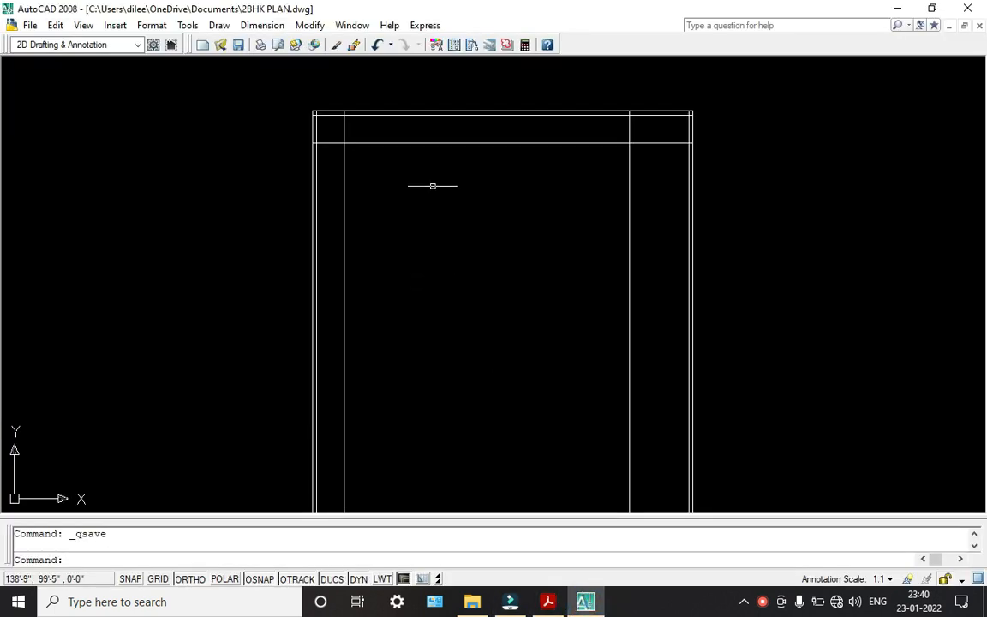
Offset the rear open place line 20' downward into the house area
type("O")
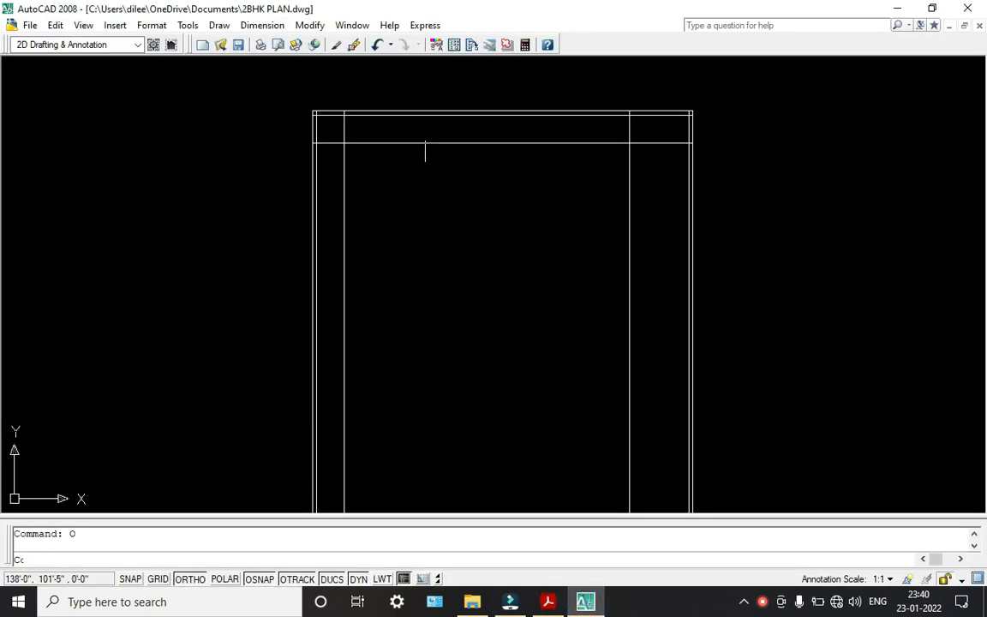
key("Return")
type("20")
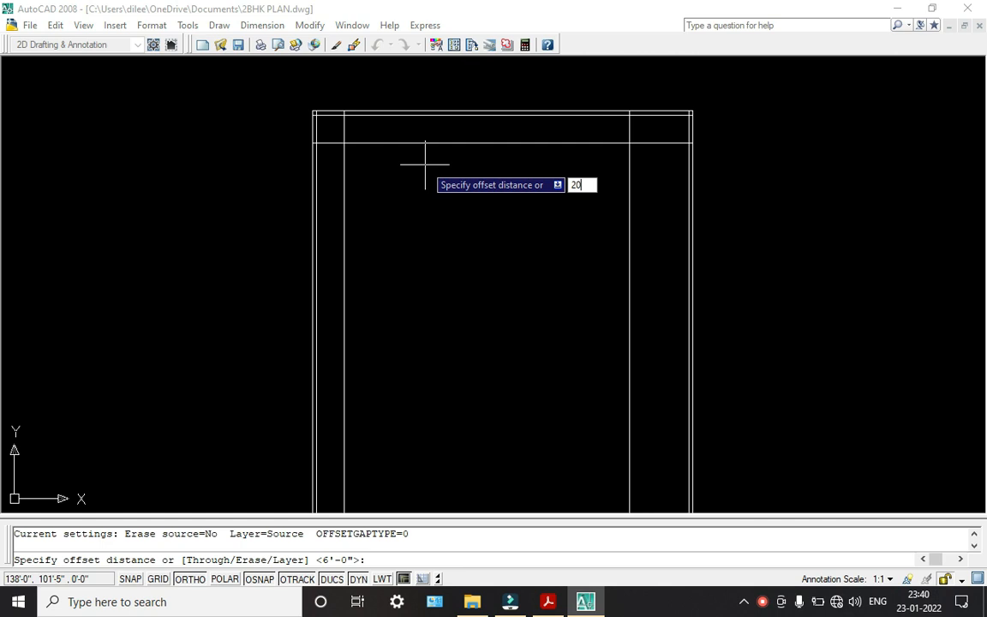
type("'")
key("Return")
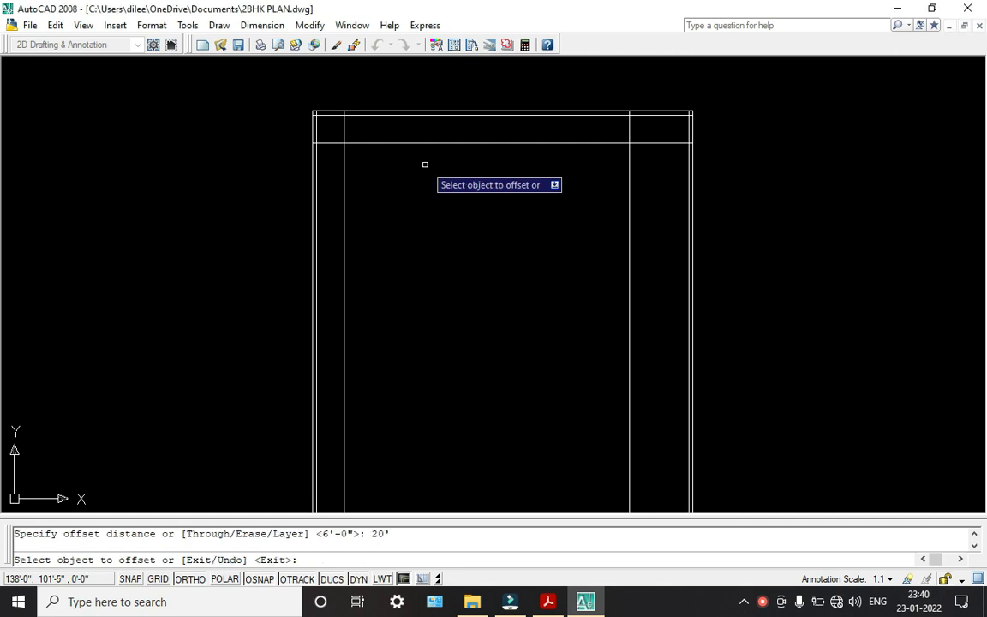
left_click(425, 142)
left_click(427, 237)
scroll(428, 237, "down", 2)
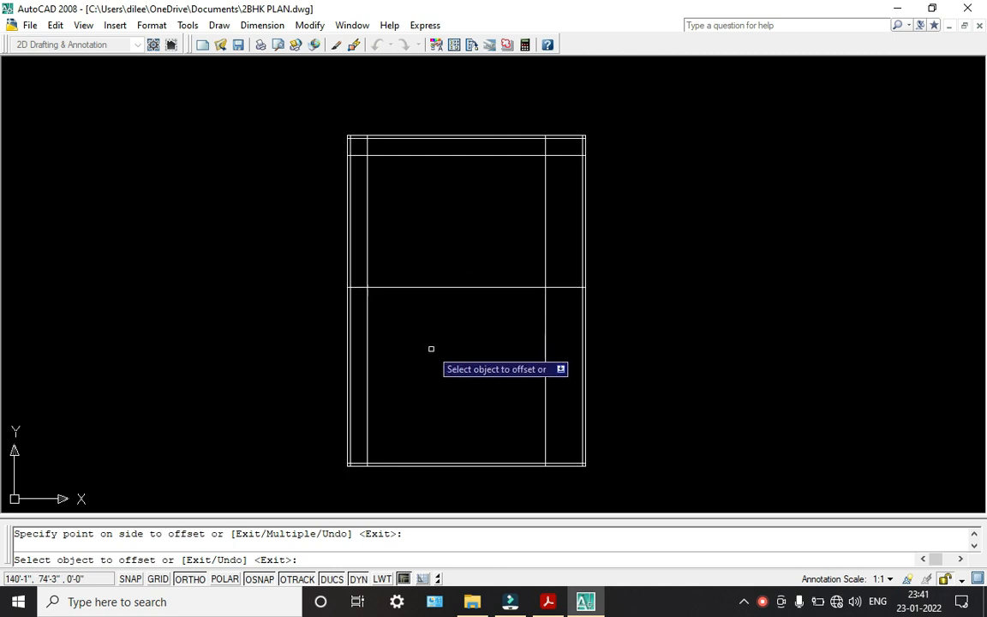
key("Escape")
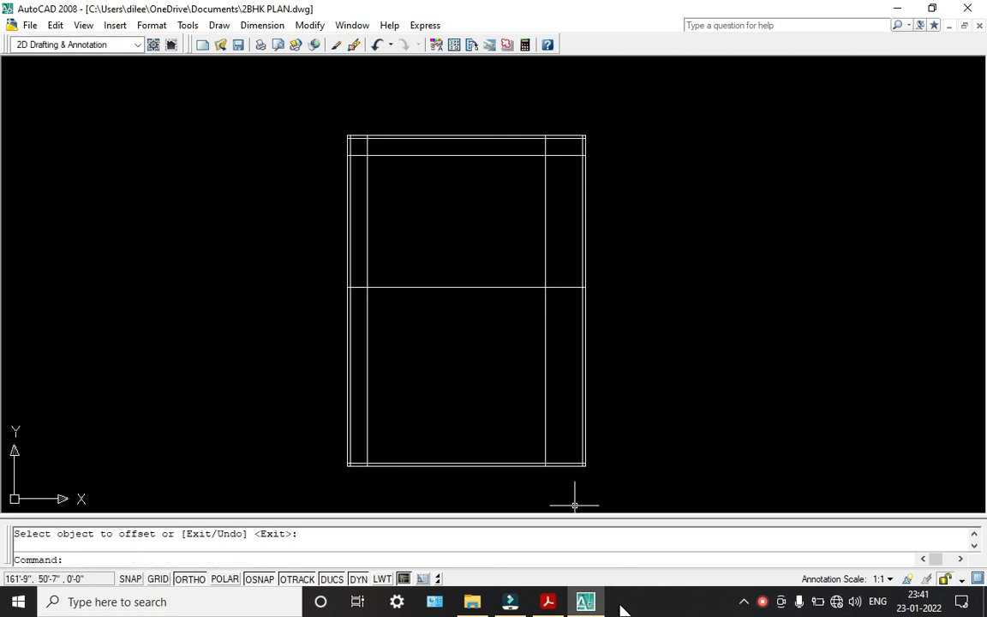
Switch to Acrobat Reader to check the bedroom, dining and kitchen layout in the reference PDF, and return to the AutoCAD drawing
left_click(549, 601)
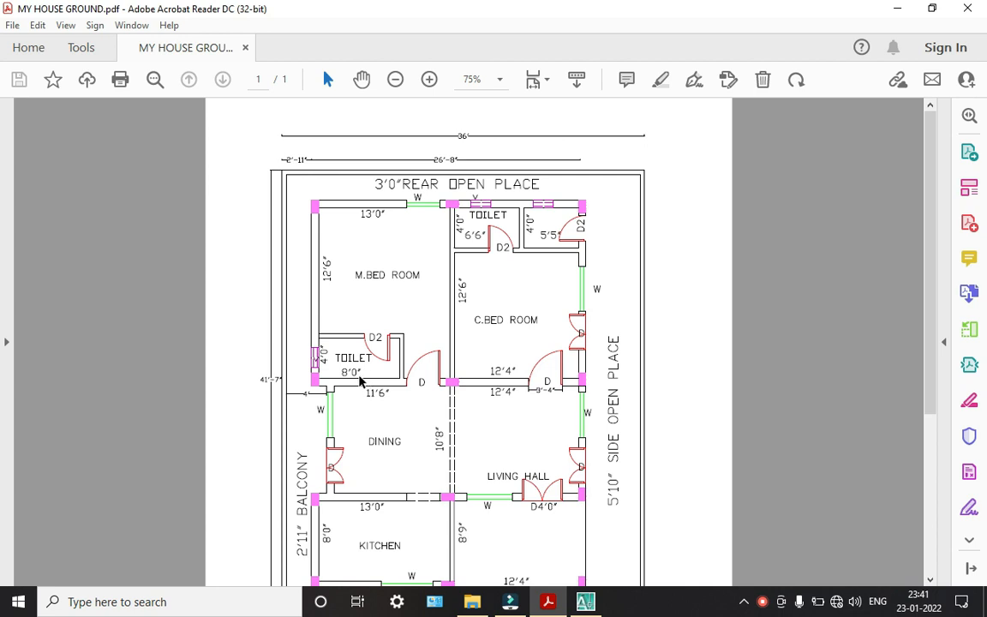
scroll(358, 380, "down", 2)
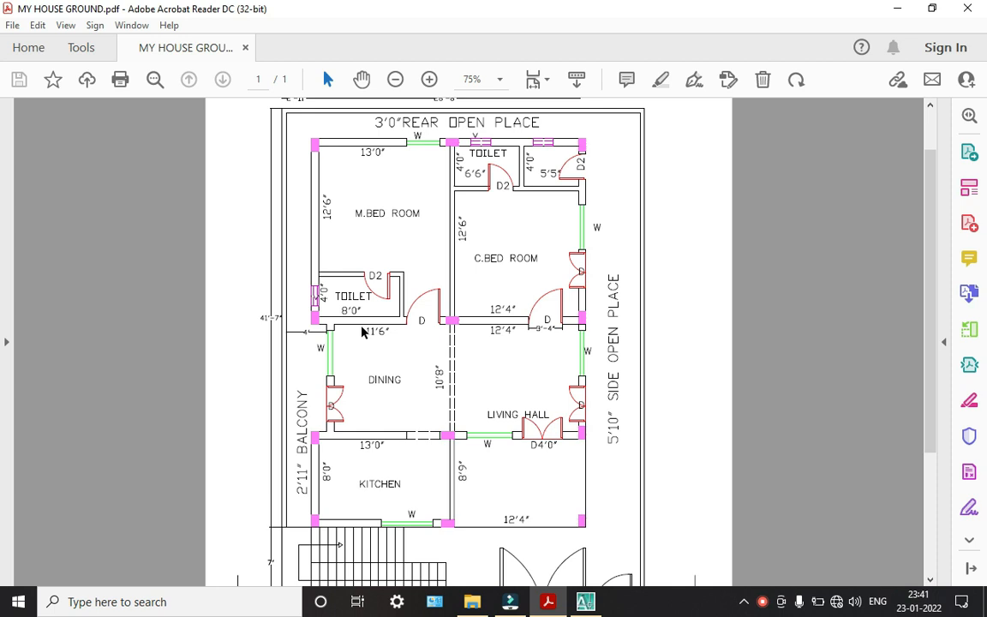
scroll(388, 391, "down", 1)
left_click(585, 602)
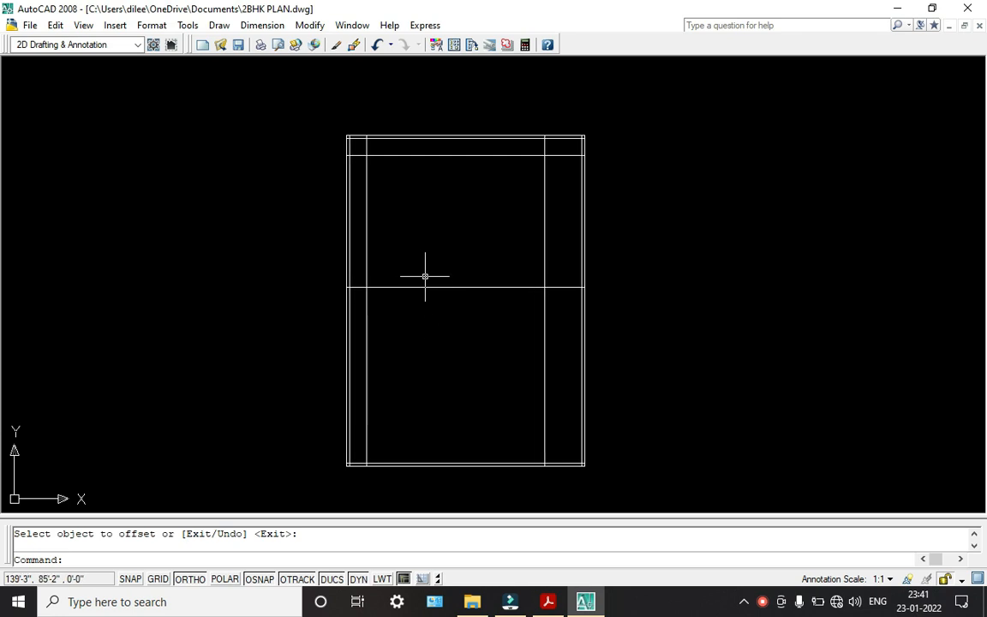
Offset the rear open place line and the two lines bounding the house's sides 9" inward to form the outer walls
type("o")
key("Return")
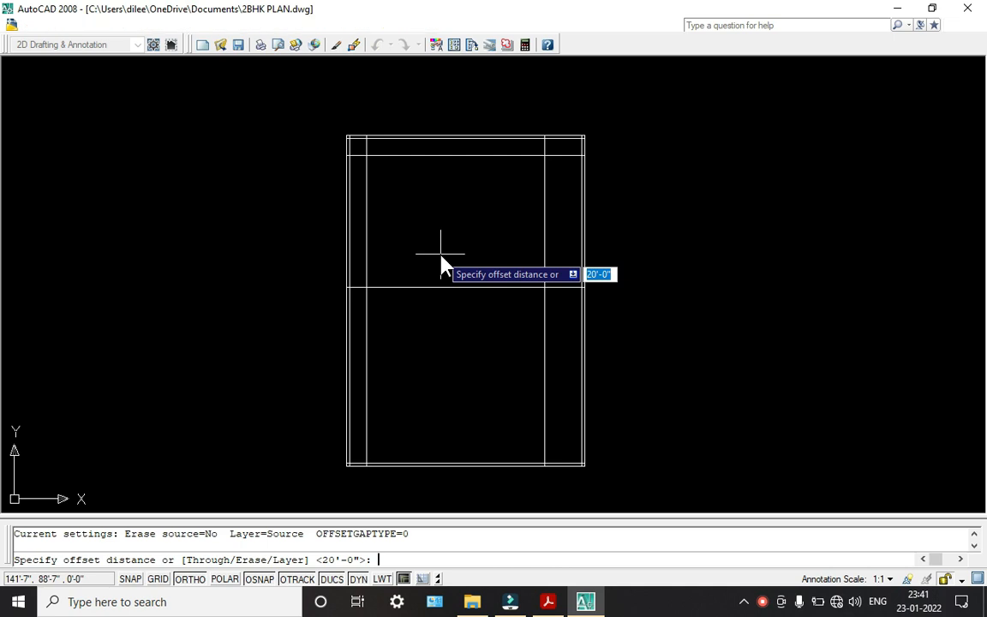
type("9\"")
key("Return")
scroll(479, 214, "up", 5)
scroll(462, 240, "down", 3)
left_click(417, 230)
left_click(412, 288)
left_click(568, 292)
left_click(476, 286)
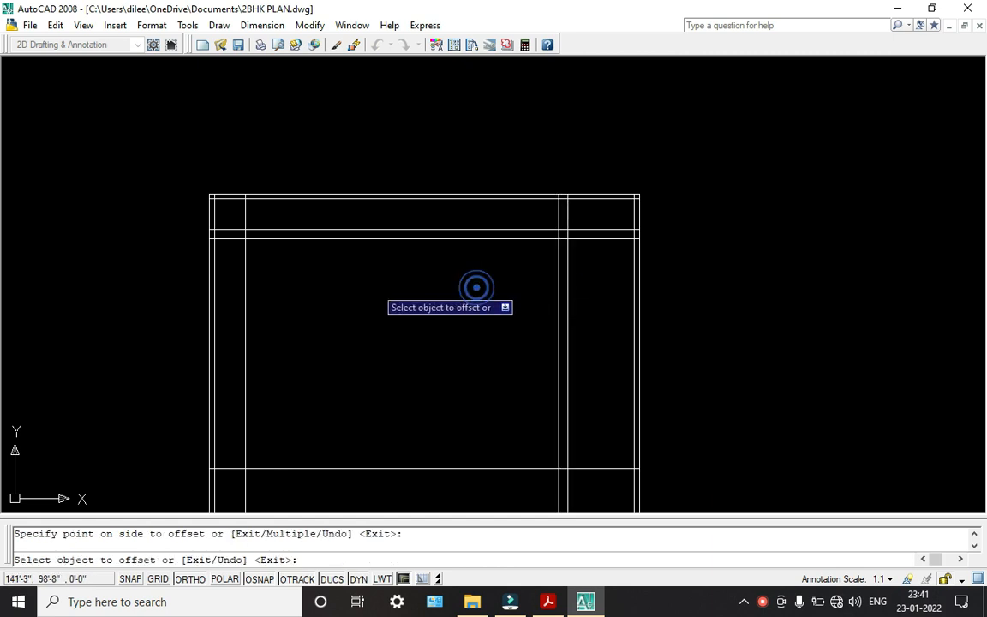
left_click(245, 275)
left_click(316, 290)
Offset the horizontal line below the bedrooms 9" upward to form the wall between bedrooms and dining
scroll(322, 293, "down", 2)
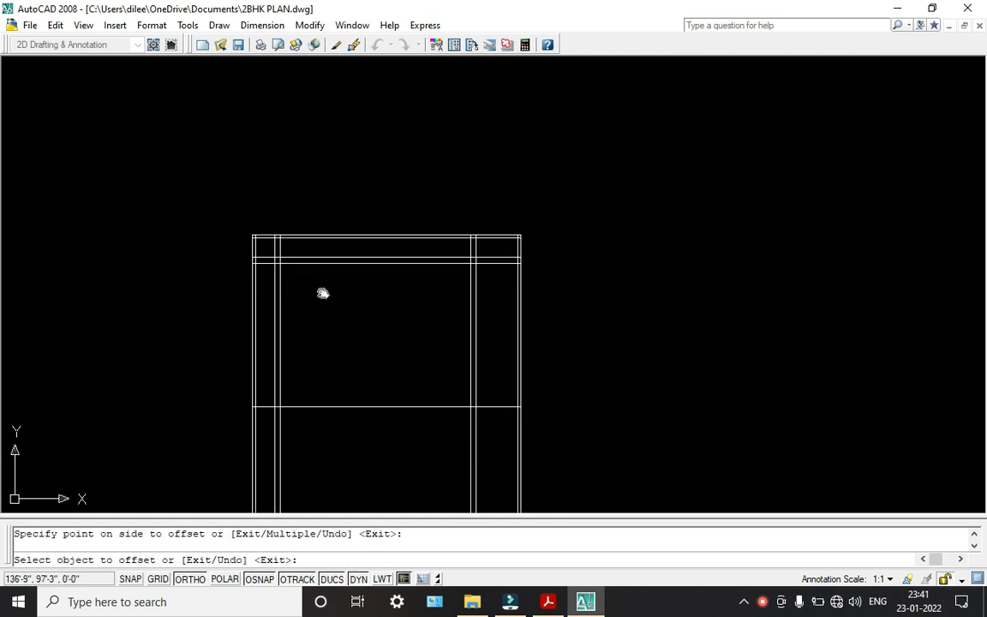
middle_click_drag(322, 293, 332, 236)
left_click(360, 347)
left_click(360, 316)
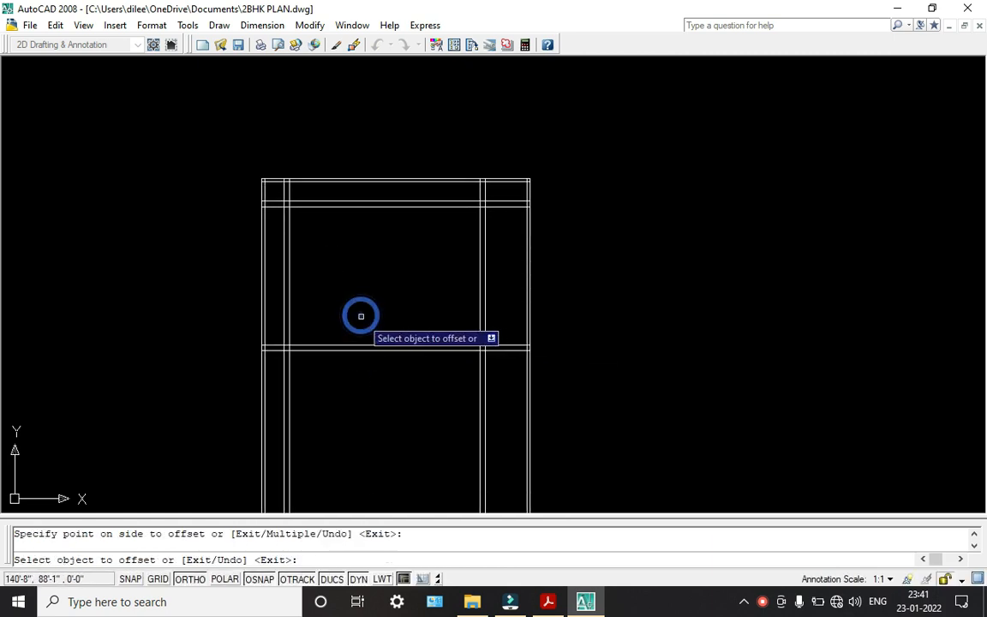
middle_click_drag(293, 319, 315, 297)
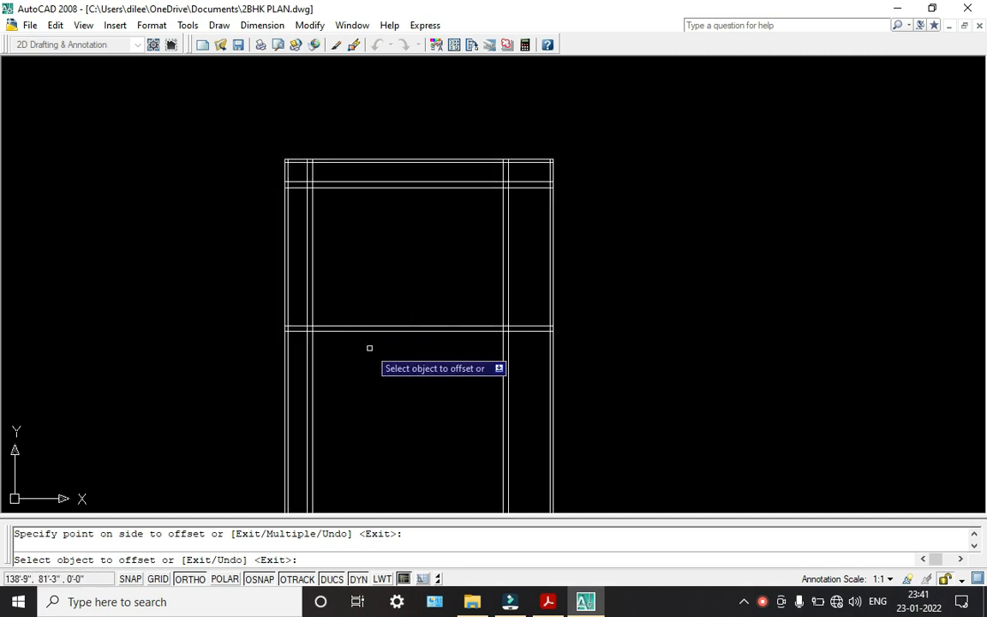
scroll(352, 339, "up", 5)
middle_click_drag(328, 333, 338, 261)
key("Escape")
Offset the lower line of the wall below the bedrooms 10' downward for the dining depth
type("o")
key("Return")
type("1")
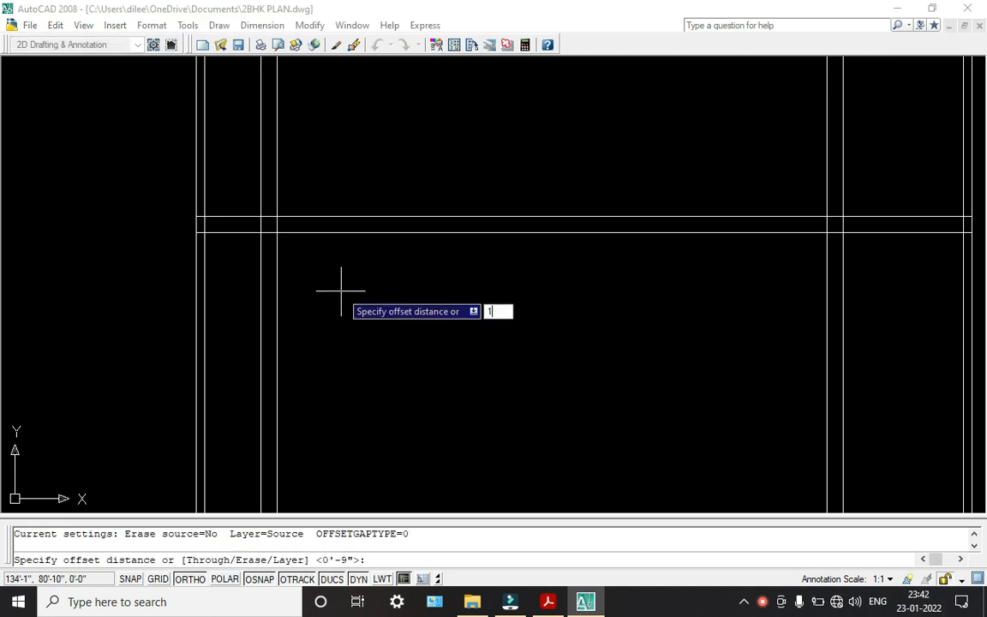
type("0'")
key("Return")
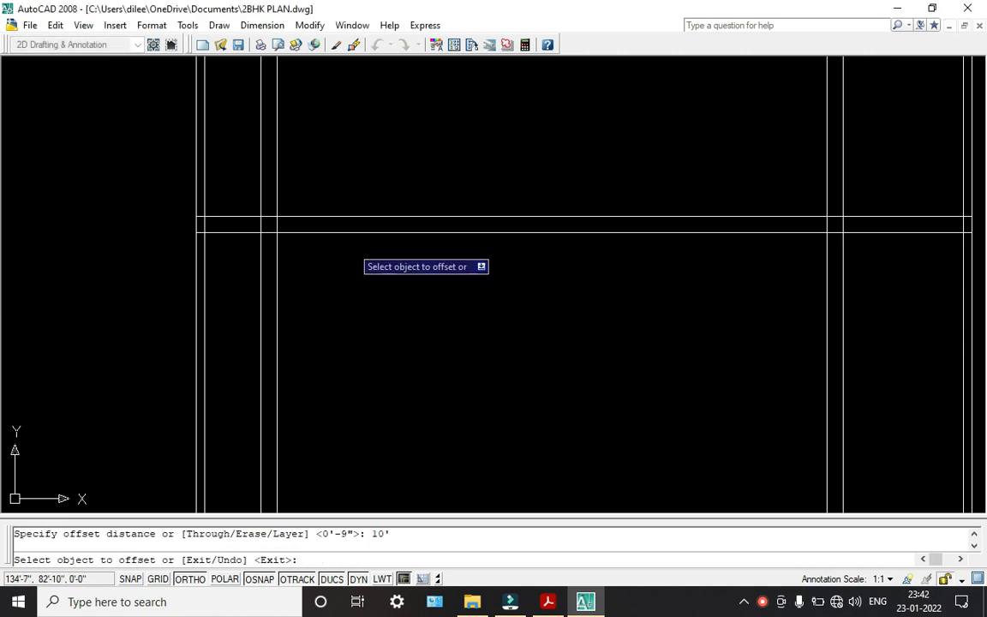
left_click(353, 233)
left_click(346, 313)
scroll(348, 319, "down", 3)
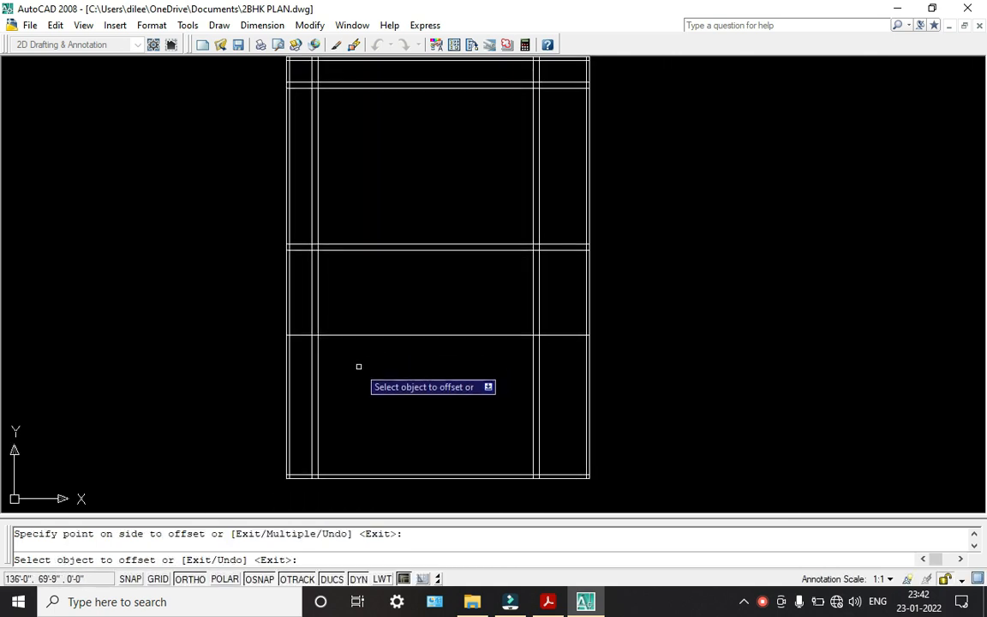
key("Escape")
Check the dining and kitchen layout in Acrobat Reader, return to AutoCAD, and offset the line closing the dining depth 9" downward
type("o")
key("Return")
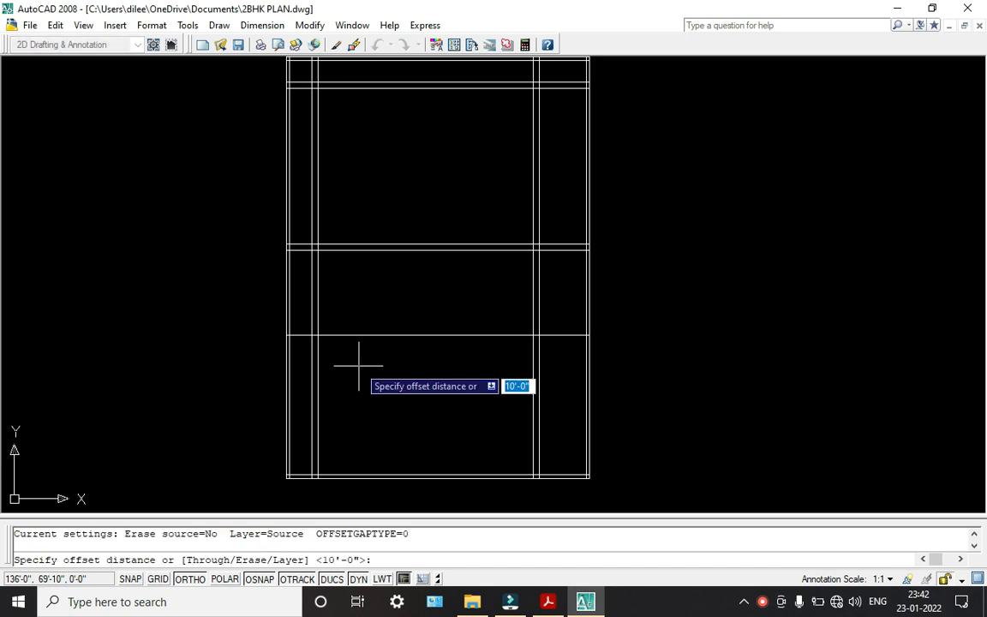
right_click(358, 366)
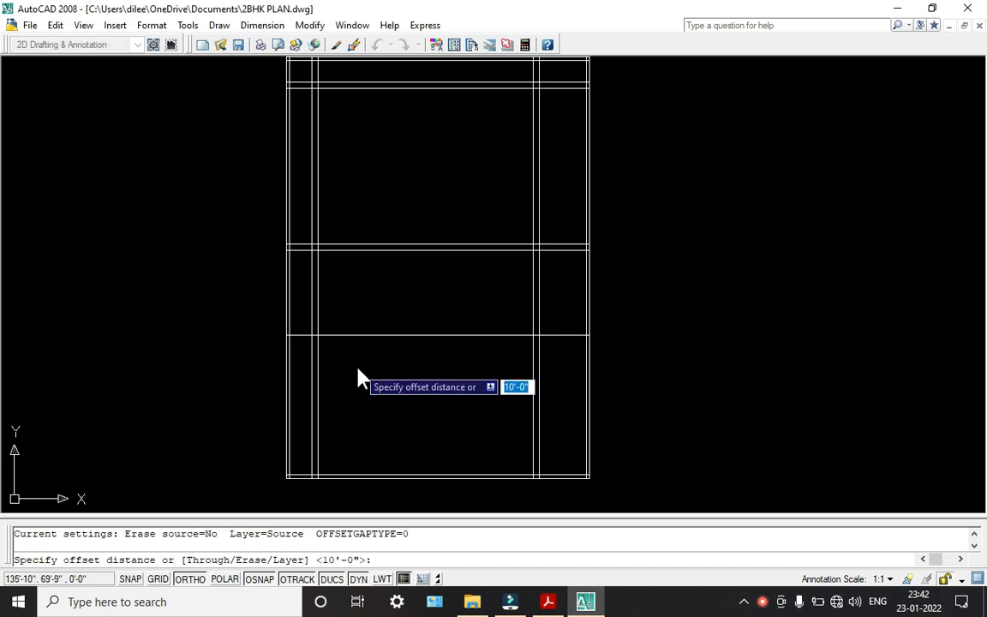
left_click(551, 611)
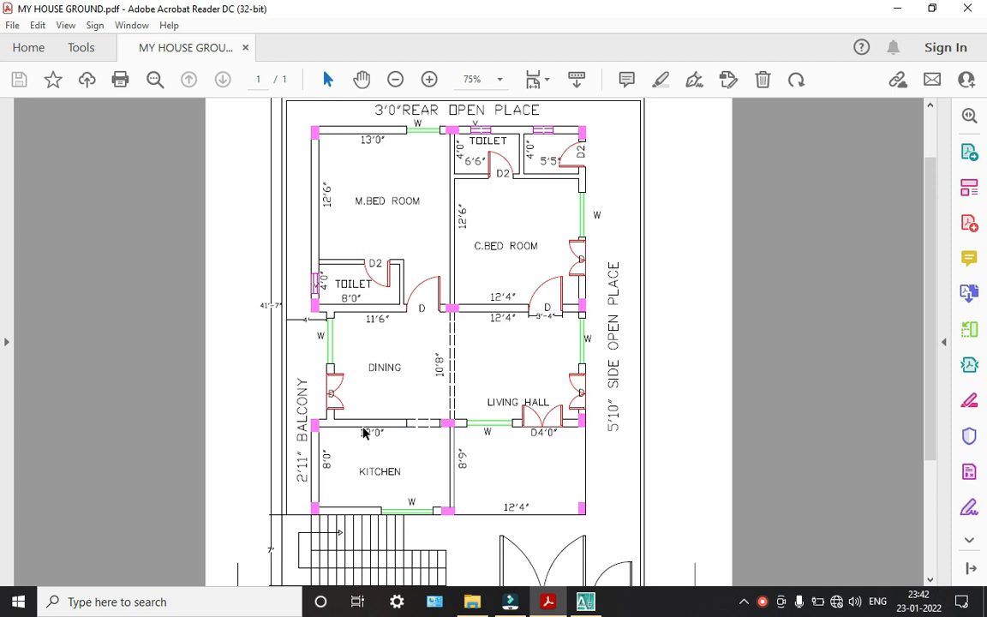
scroll(389, 451, "up", 1)
scroll(389, 451, "down", 1)
left_click(585, 601)
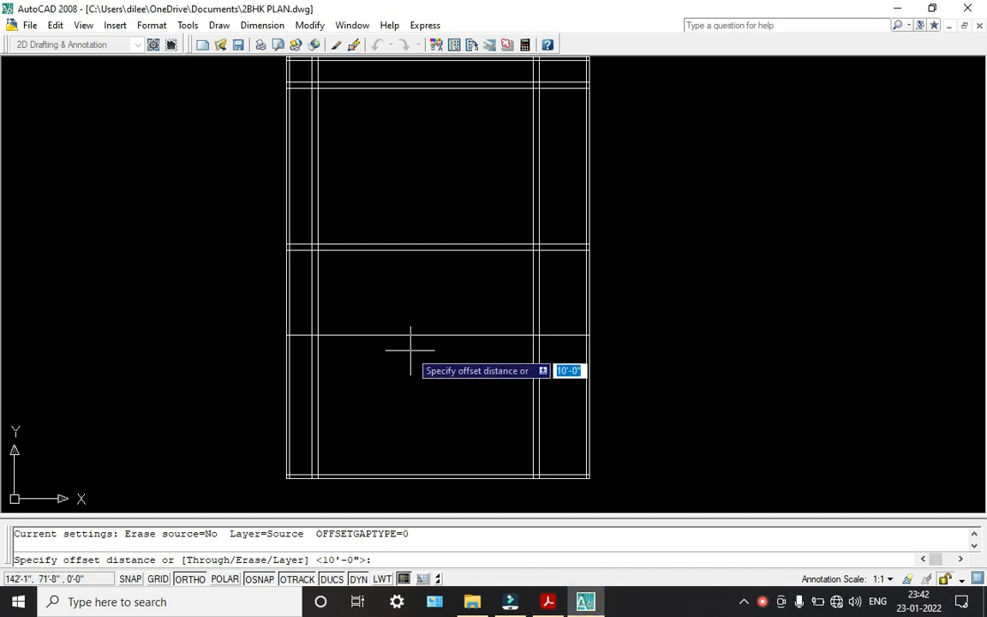
type("9\"")
key("Return")
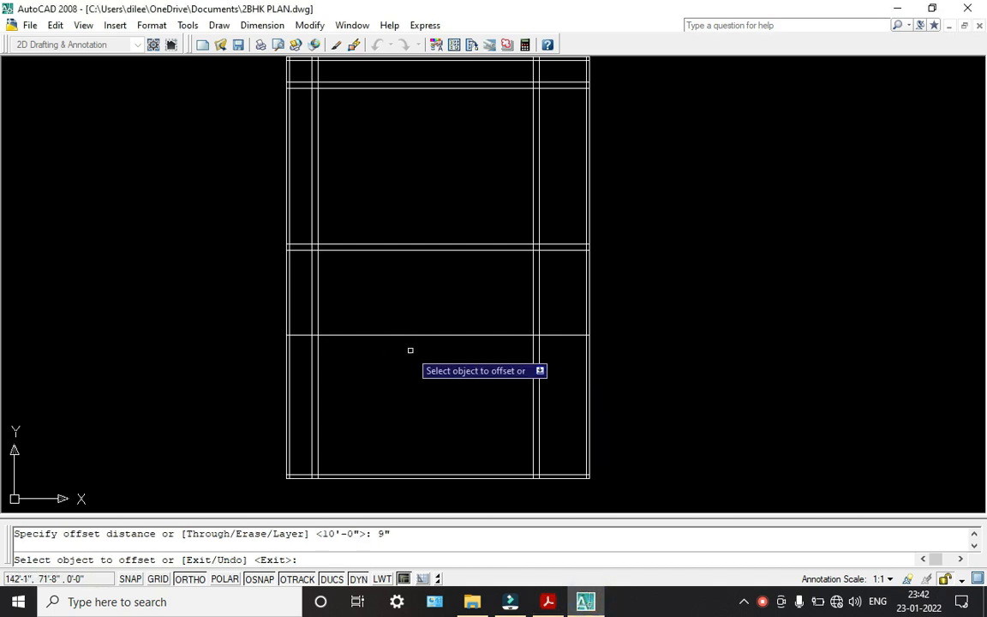
left_click(408, 335)
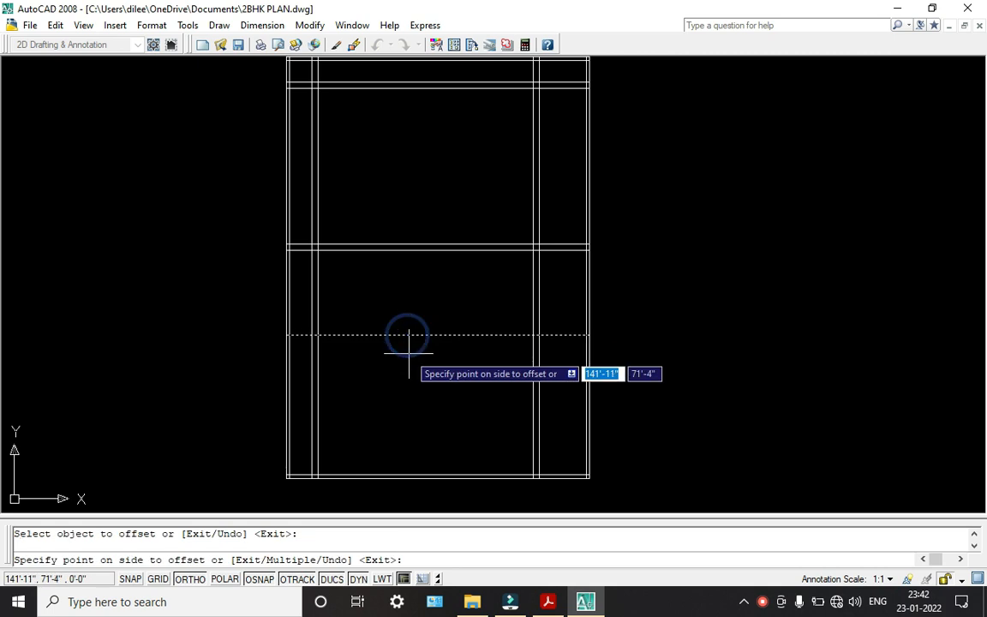
left_click(408, 352)
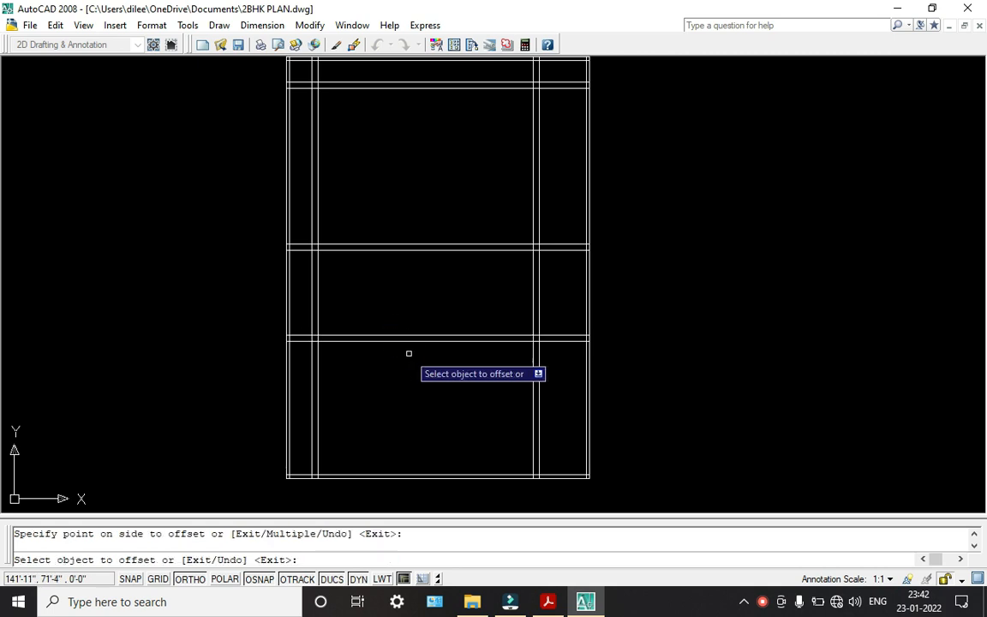
middle_click_drag(429, 359, 430, 351)
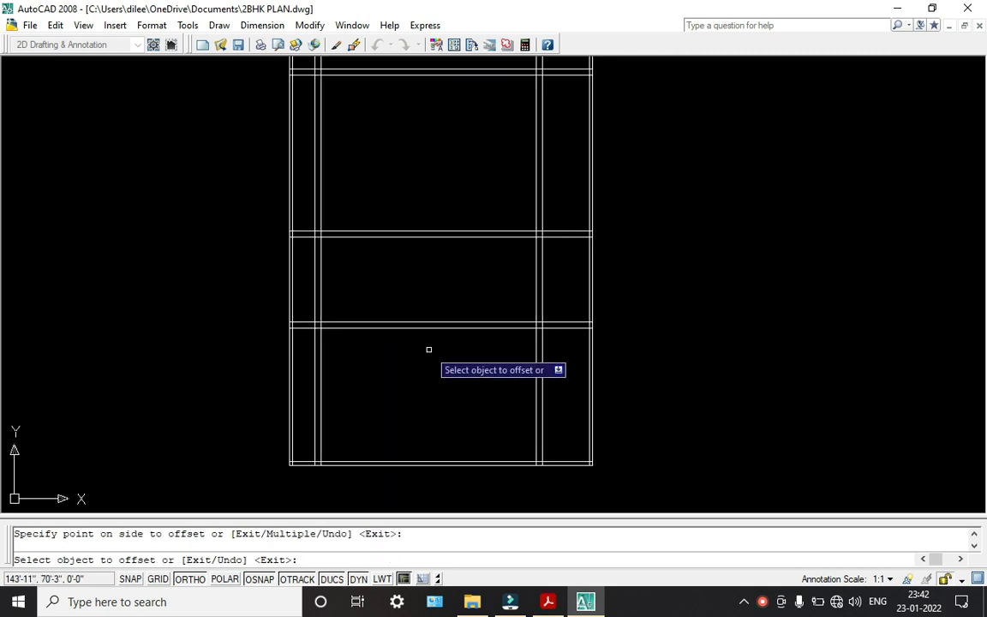
key("Escape")
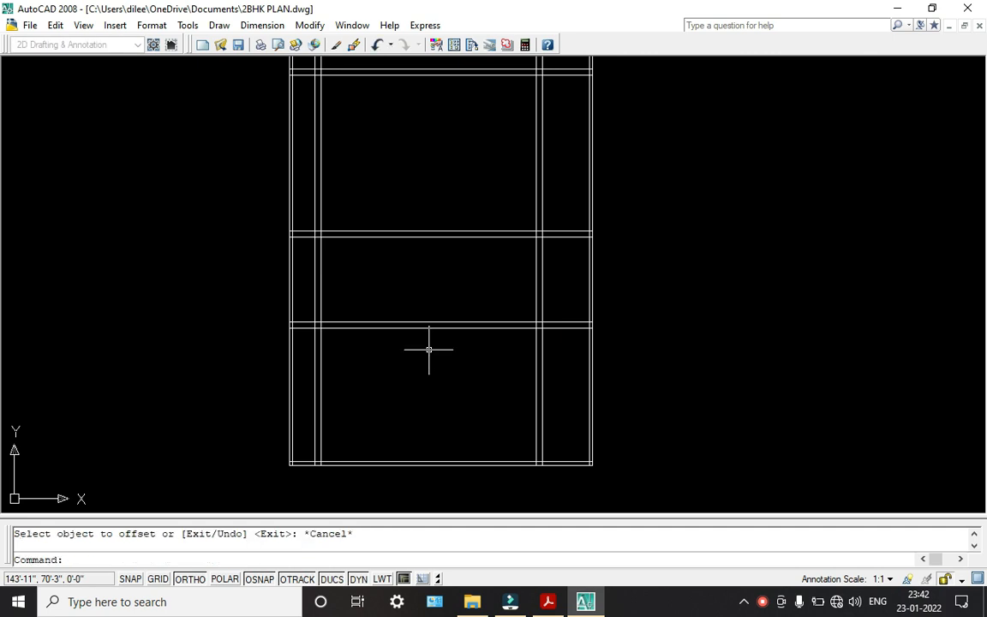
Offset the upper line of the wall between dining and kitchen 9' downward
type("o")
key("Return")
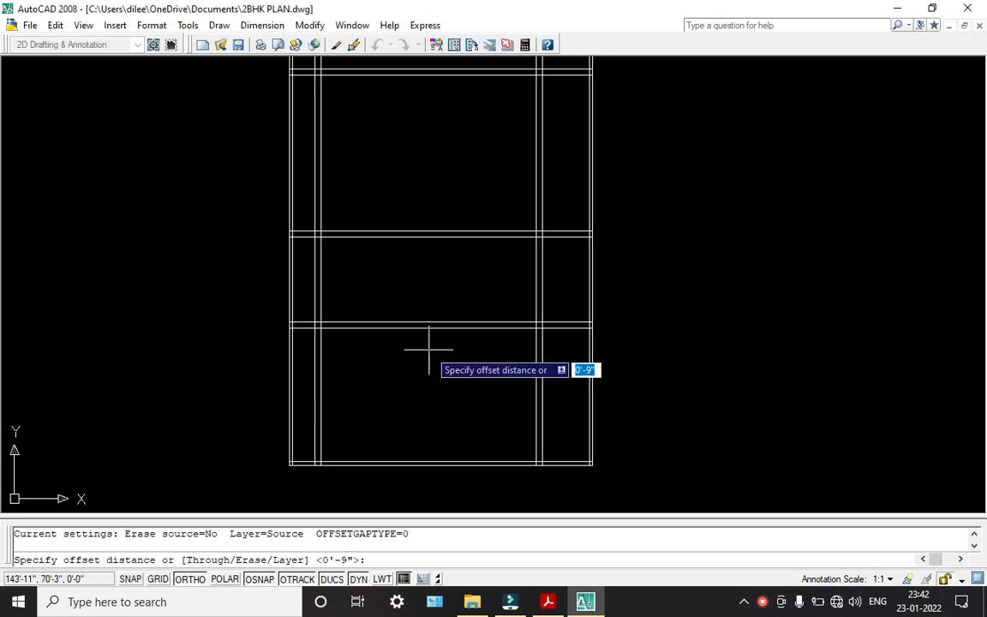
type("9")
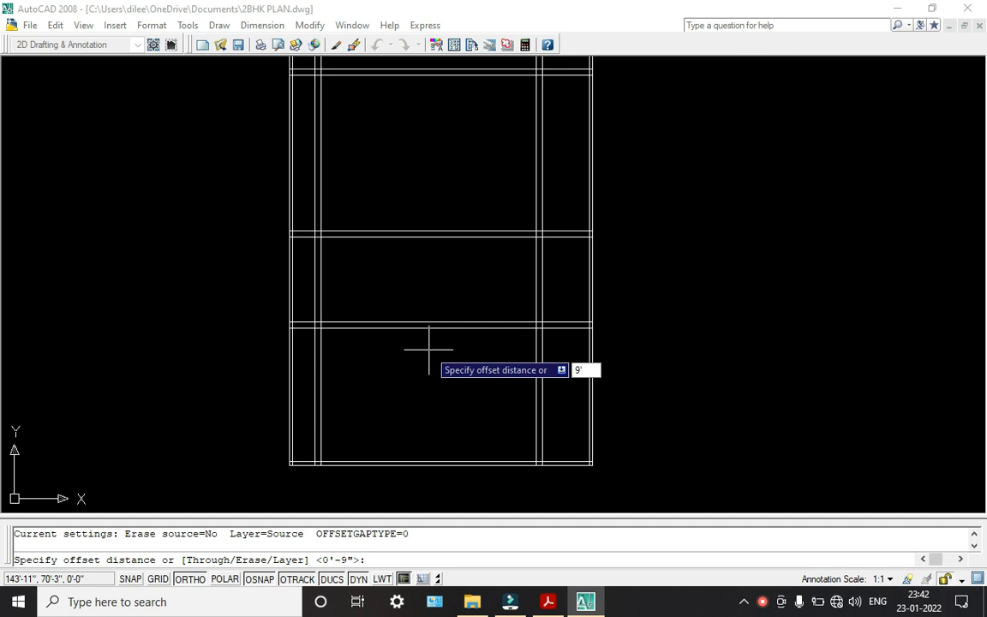
key("Return")
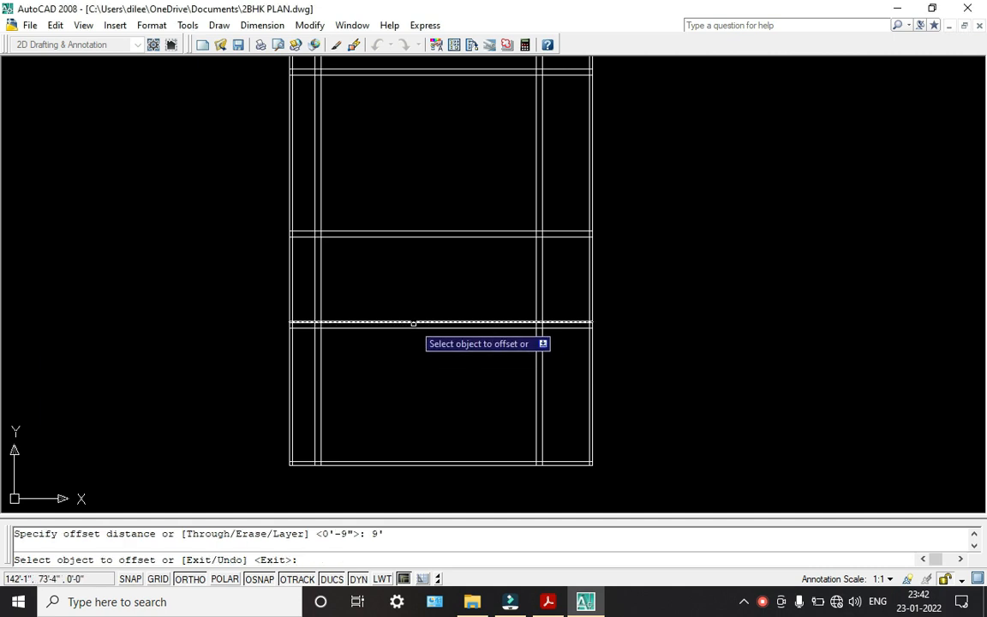
left_click(413, 324)
left_click(409, 352)
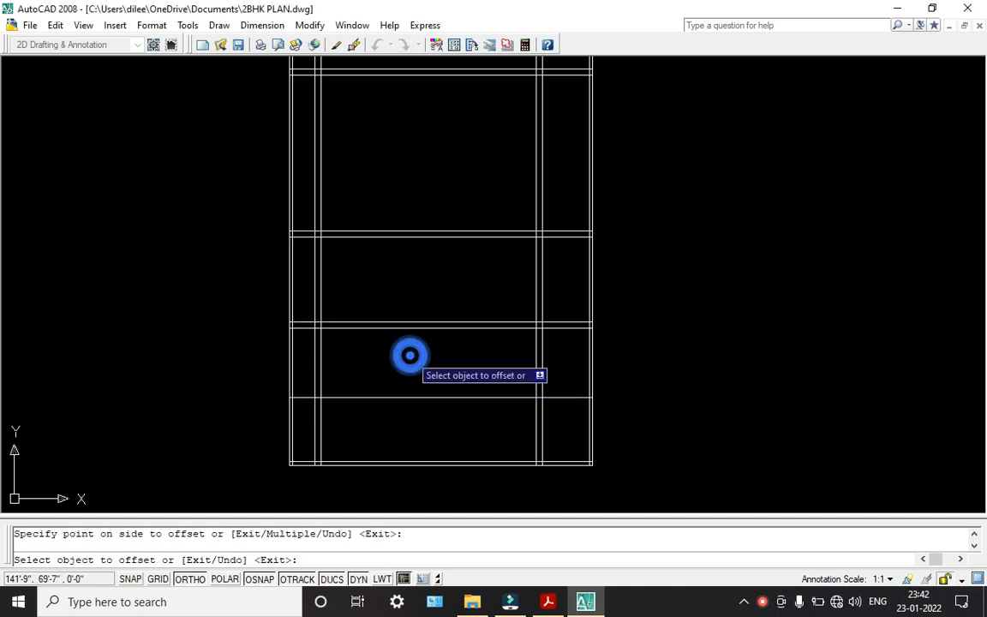
key("Escape")
Offset the lowest house line, below the kitchen, 9" downward to form the front wall
type("o")
key("Return")
type("9\"")
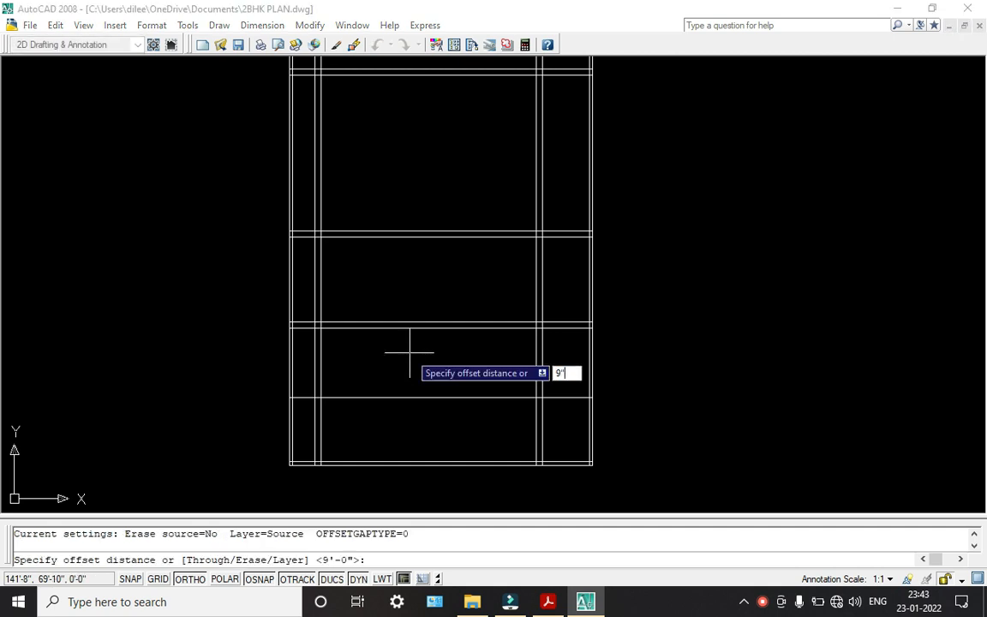
key("Return")
left_click(418, 396)
left_click(424, 438)
key("Escape")
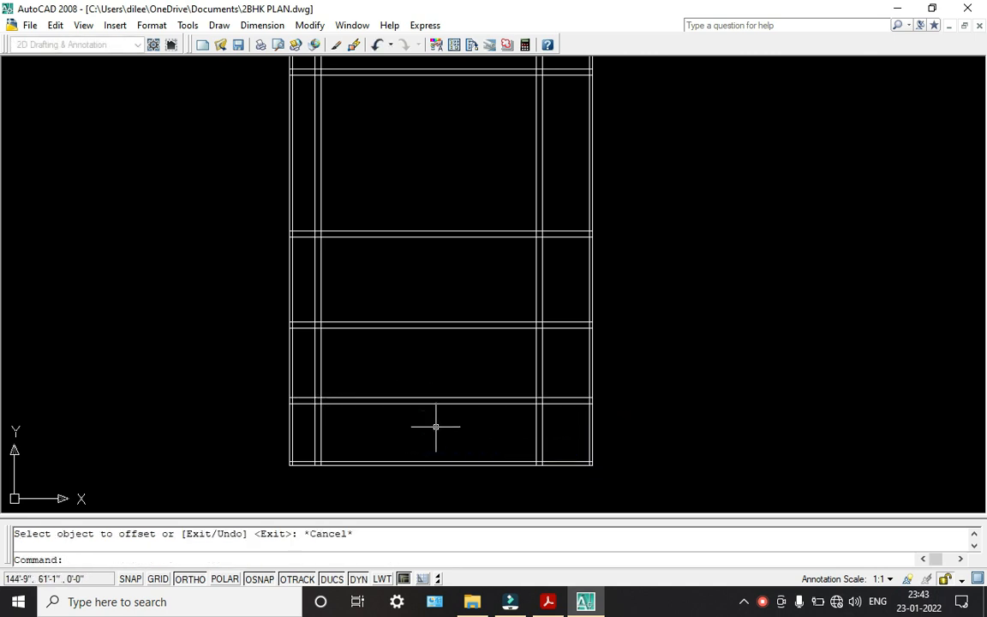
Add a linear dimension for the clear depth between the kitchen's front wall and the boundary wall's inner front line
scroll(337, 431, "up", 3)
scroll(337, 431, "down", 2)
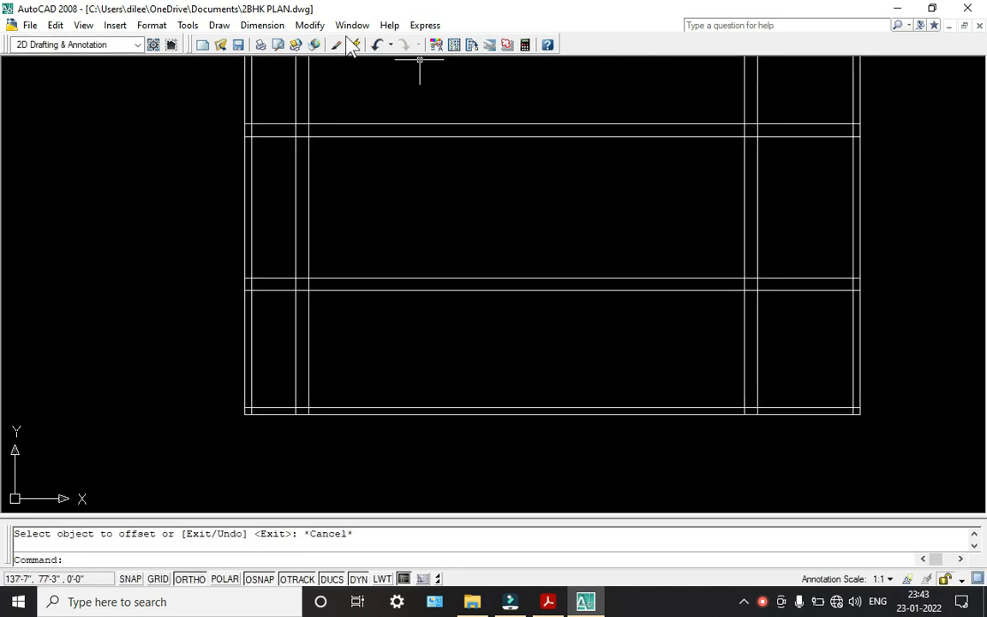
left_click(271, 26)
left_click(282, 65)
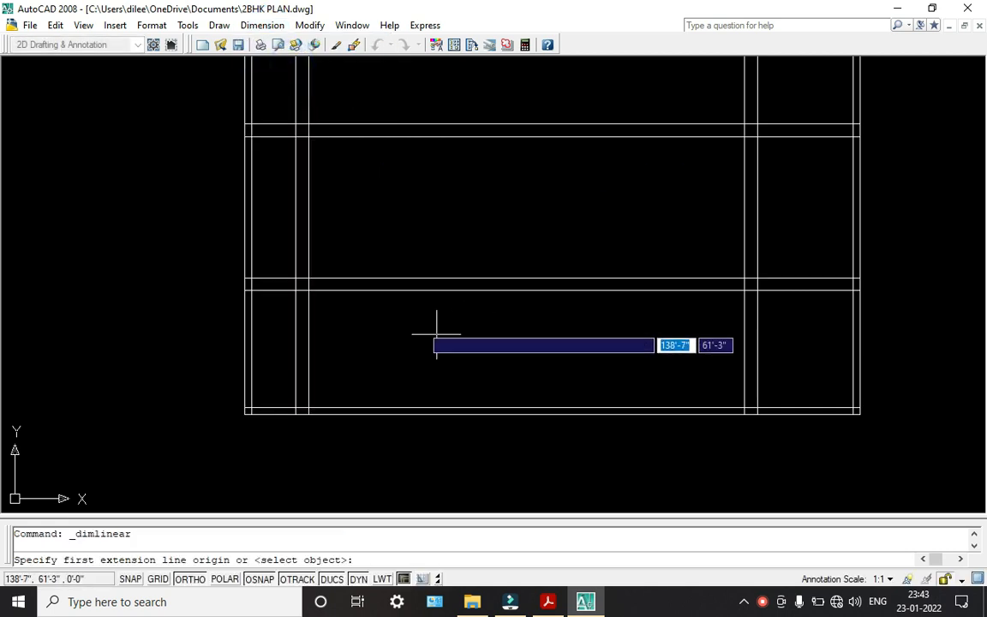
left_click(373, 291)
left_click(373, 408)
left_click(359, 381)
scroll(345, 370, "up", 2)
scroll(345, 370, "up", 3)
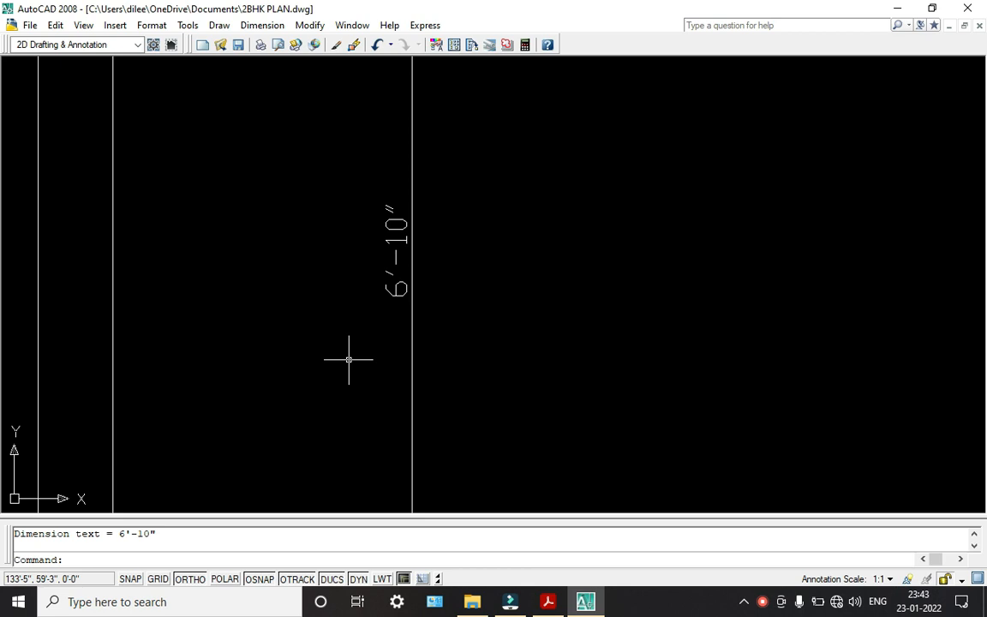
scroll(347, 363, "down", 2)
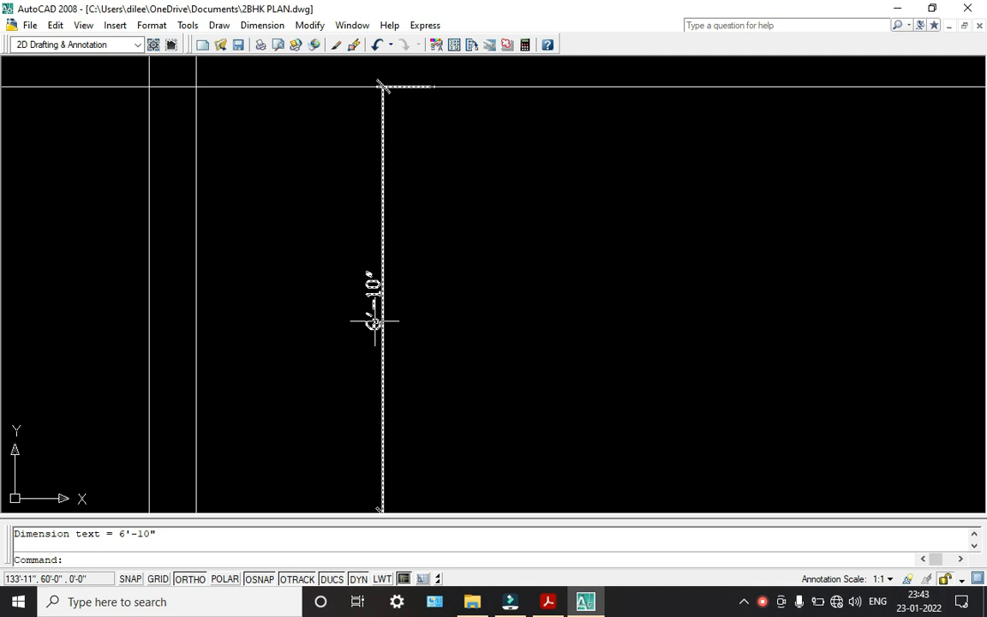
Add a linear dimension for the kitchen's clear depth between its two walls and compare it with the plan in Acrobat Reader
scroll(381, 338, "down", 3)
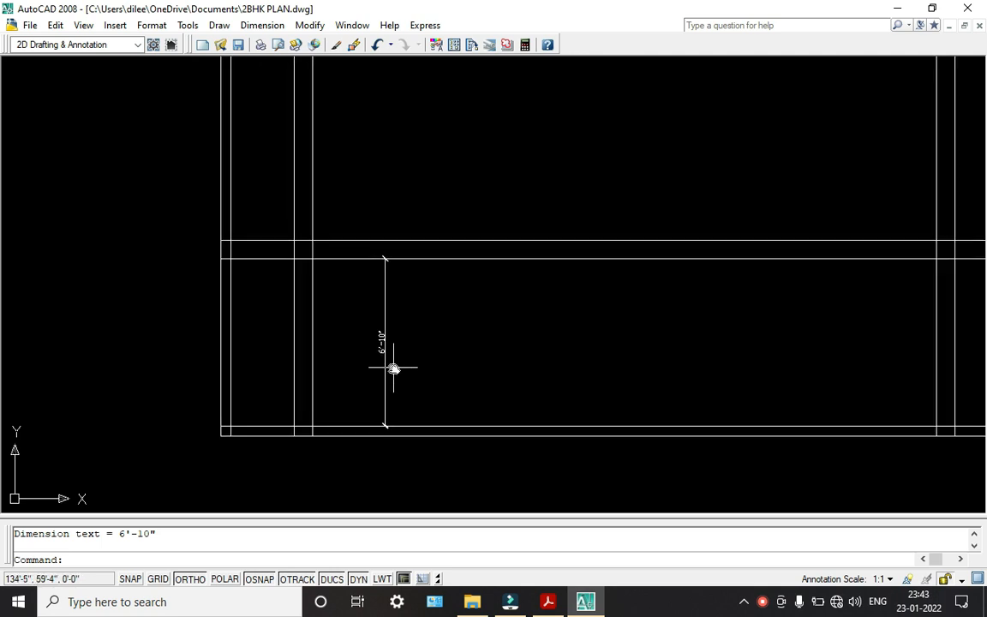
middle_click_drag(393, 368, 370, 398)
key("Escape")
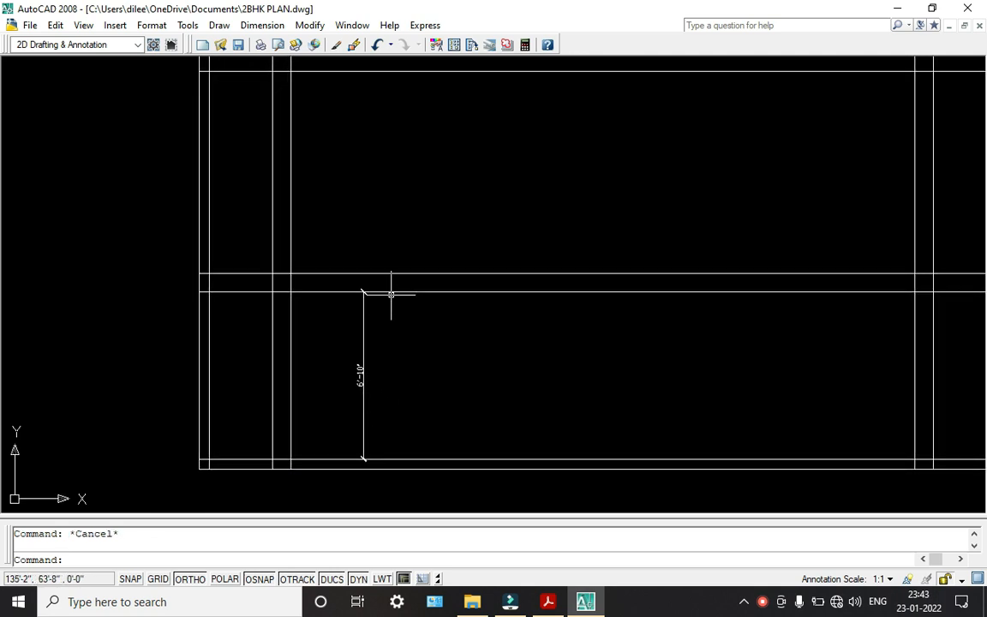
scroll(440, 341, "down", 4)
middle_click_drag(424, 330, 407, 354)
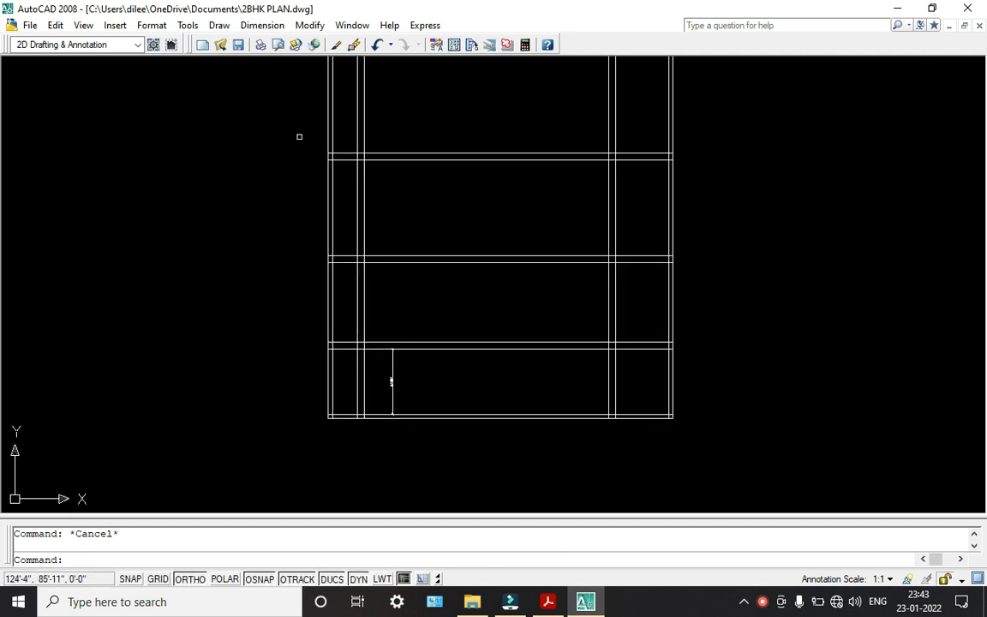
left_click(262, 25)
left_click(264, 65)
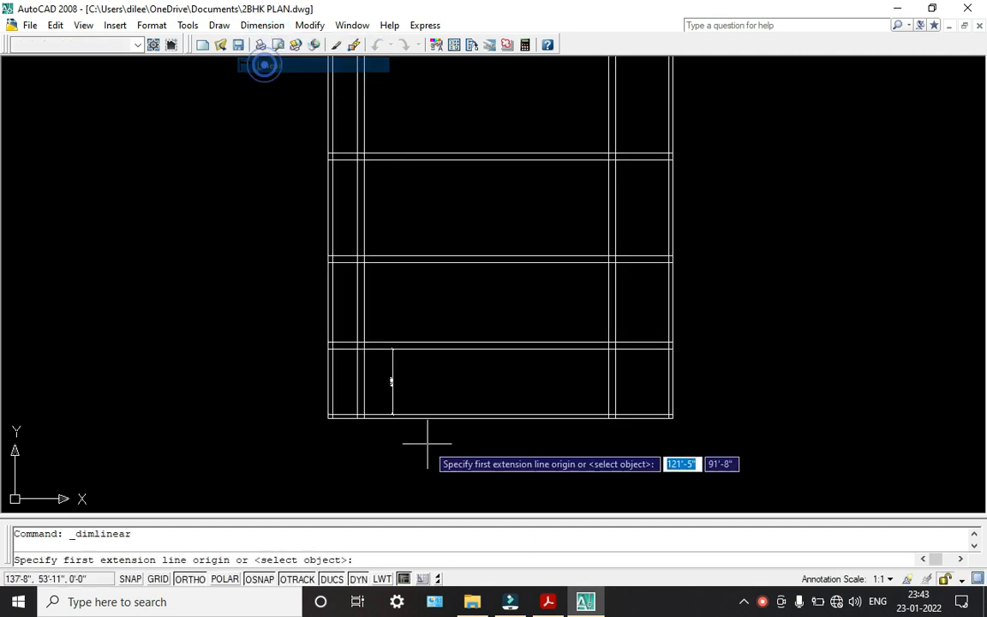
scroll(430, 443, "up", 5)
middle_click_drag(375, 198, 370, 375)
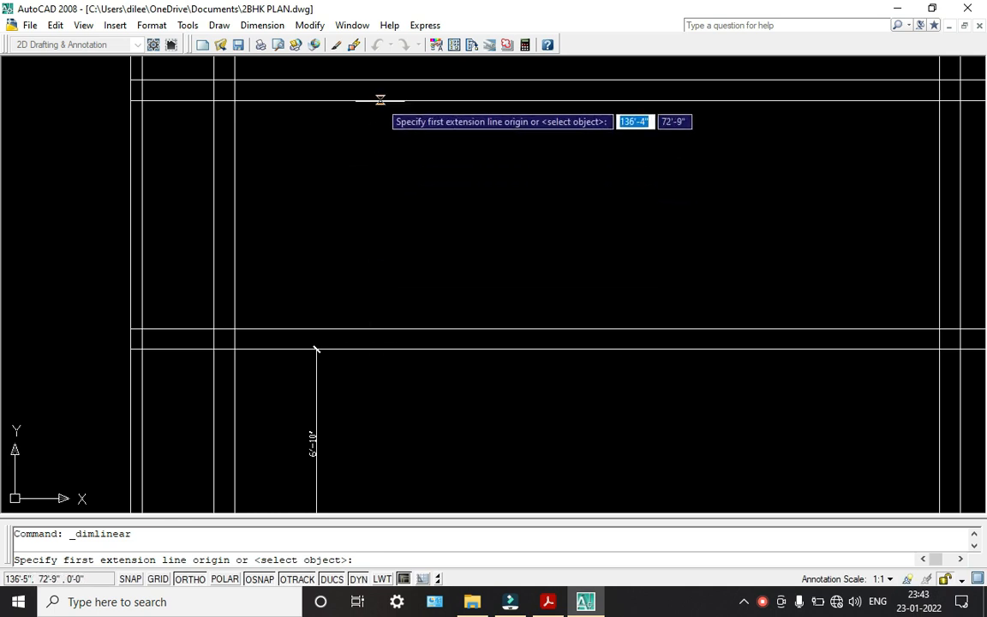
left_click(380, 100)
left_click(379, 328)
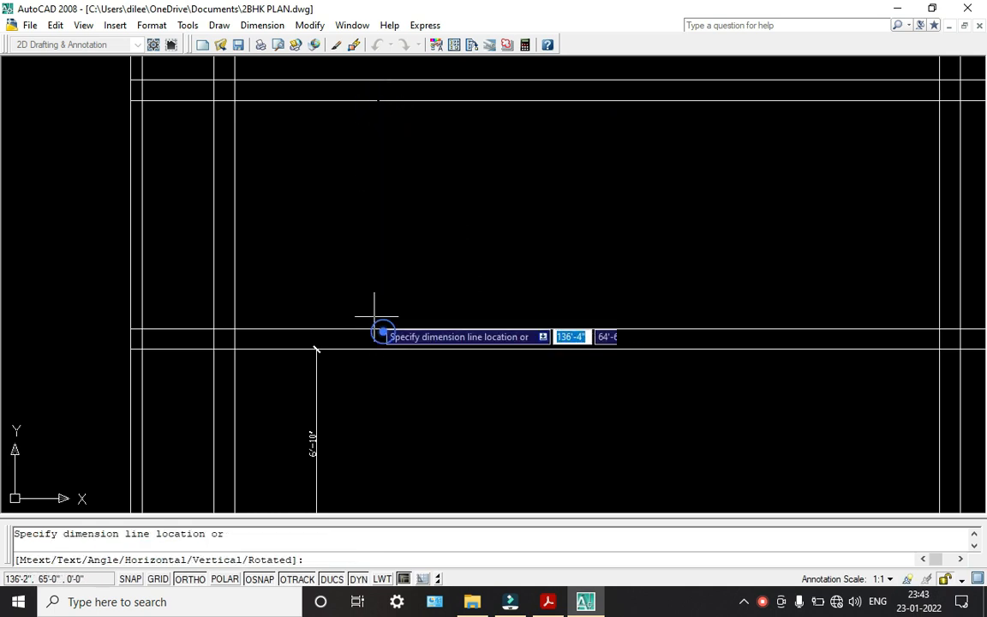
left_click(364, 282)
scroll(359, 236, "up", 5)
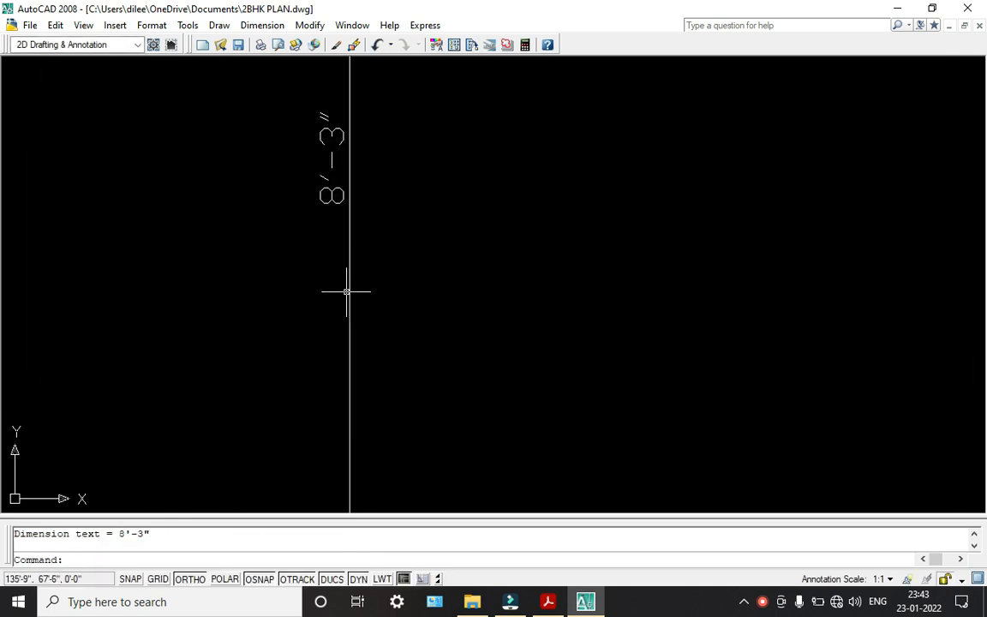
left_click(545, 601)
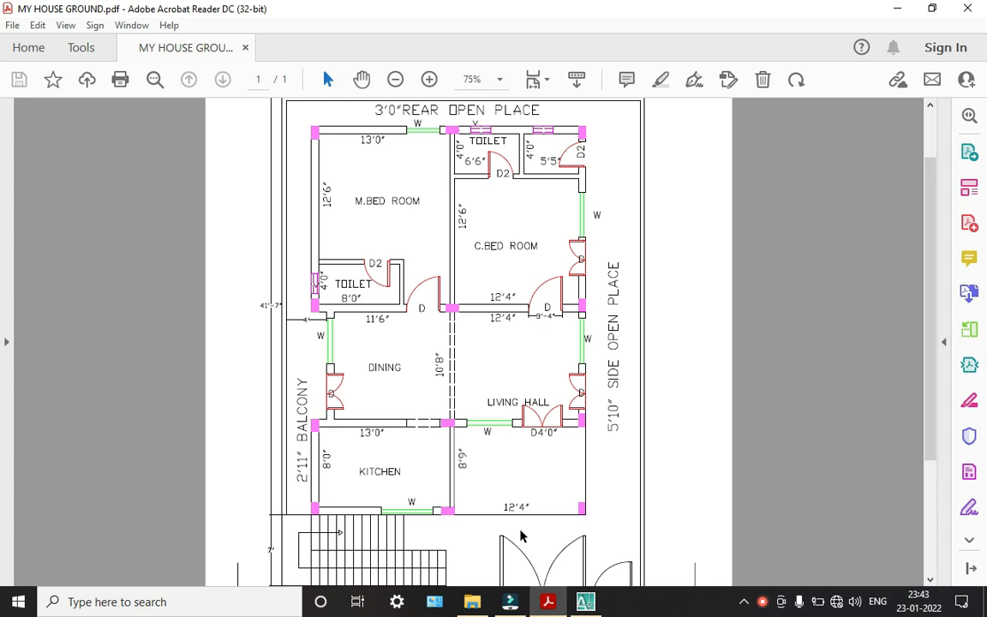
left_click(585, 602)
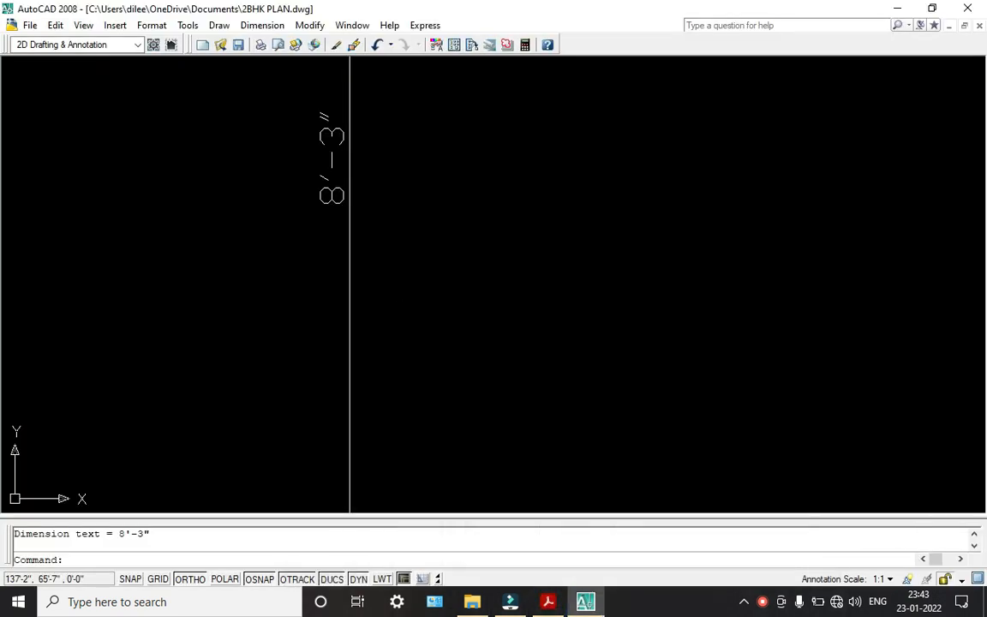
Erase the two vertical check dimensions, in the kitchen and in the front open space
mouse_move(381, 246)
middle_mouse_down()
mouse_move(379, 367)
mouse_move(394, 237)
middle_mouse_up()
left_click(371, 360)
key("Delete")
scroll(375, 350, "down", 5)
scroll(375, 343, "up", 5)
left_click(377, 313)
key("Delete")
scroll(377, 312, "down", 4)
scroll(363, 363, "up", 2)
middle_click_drag(462, 370, 421, 409)
scroll(399, 399, "down", 3)
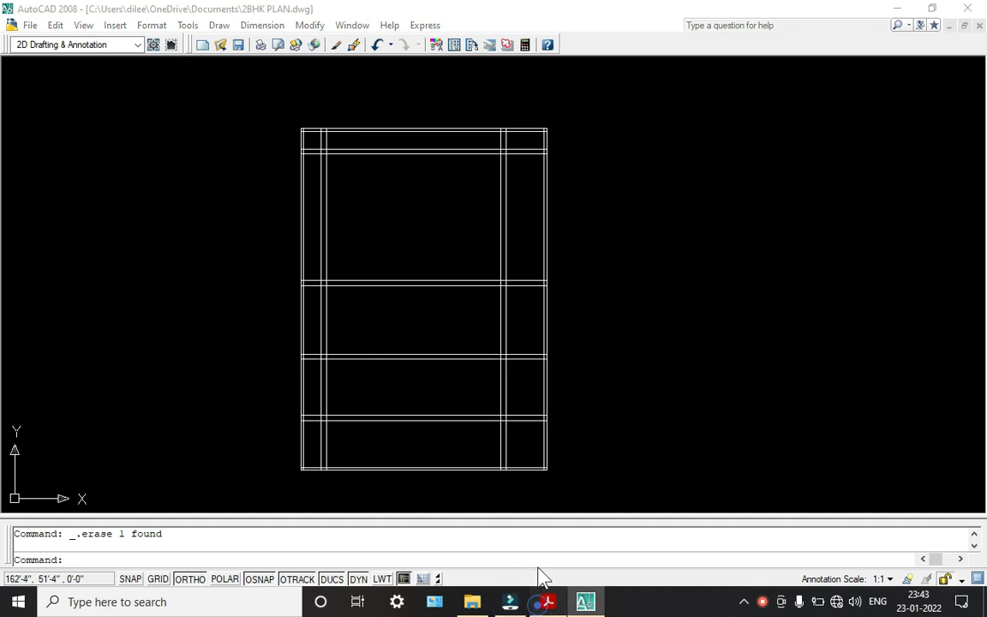
Examine the bedroom and living hall widths in the Acrobat Reader floor plan, then return to AutoCAD
left_click(548, 602)
scroll(531, 408, "down", 4)
scroll(524, 374, "up", 4)
scroll(557, 347, "up", 1)
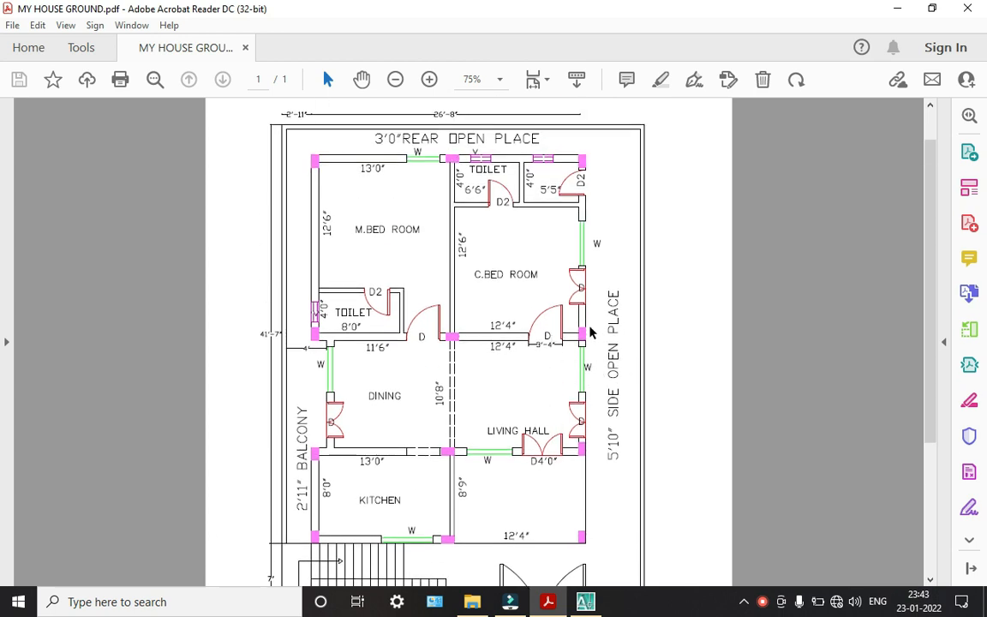
scroll(546, 236, "up", 1)
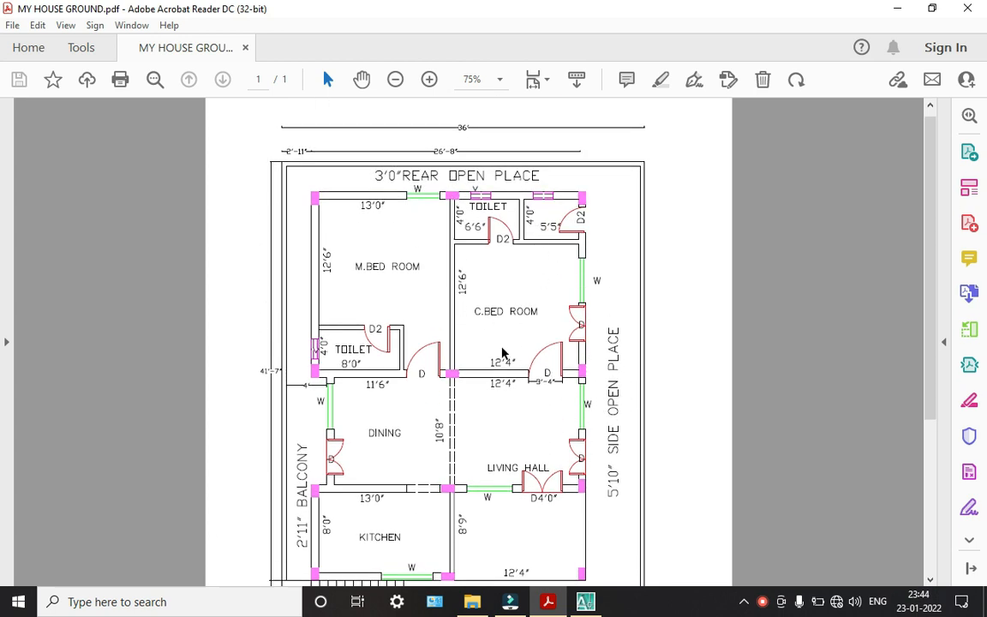
scroll(505, 368, "up", 1)
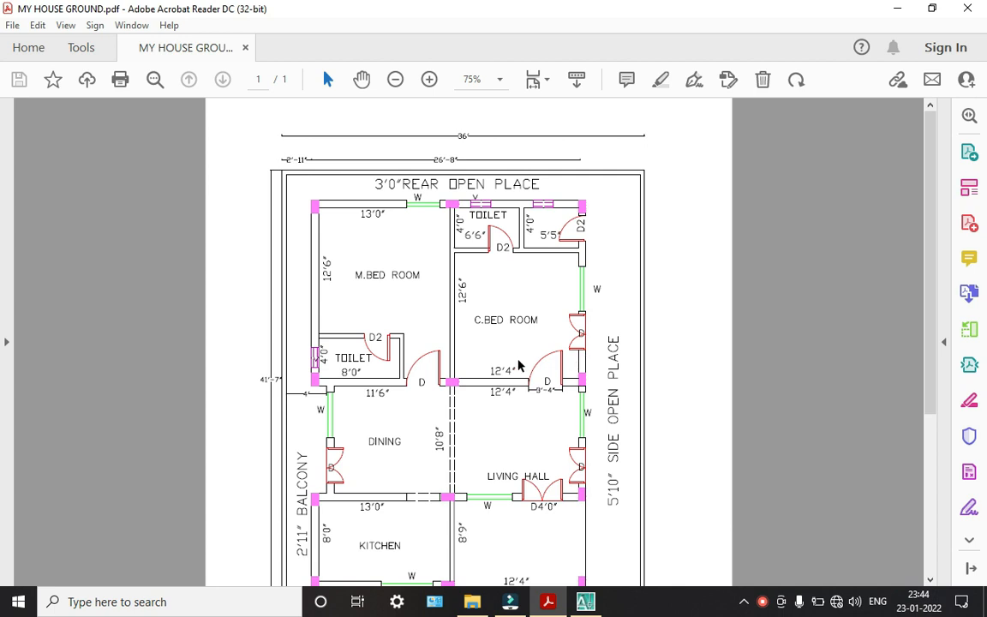
mouse_move(585, 602)
left_click(595, 492)
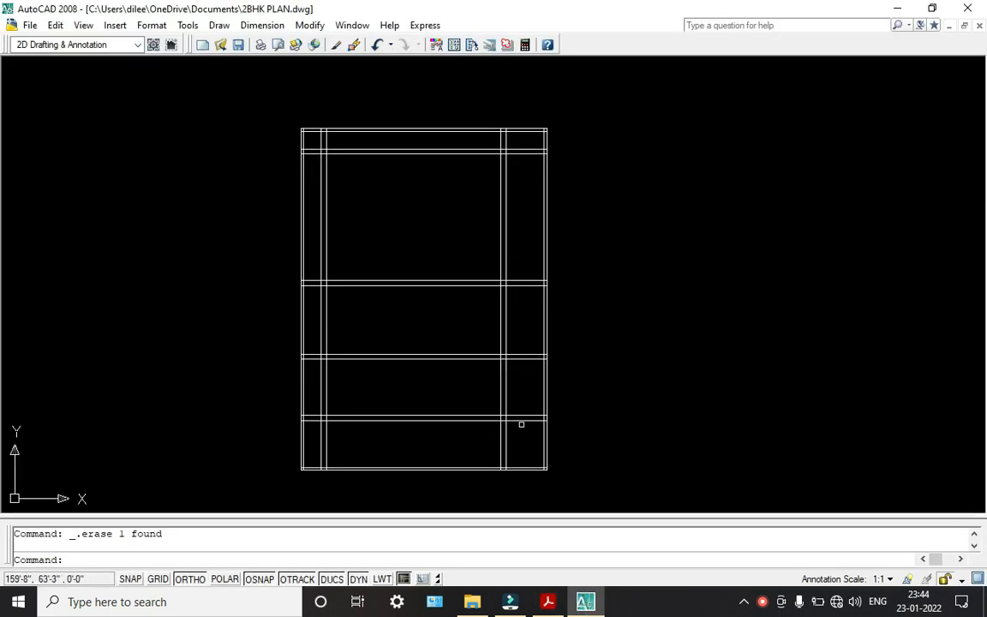
left_click(547, 601)
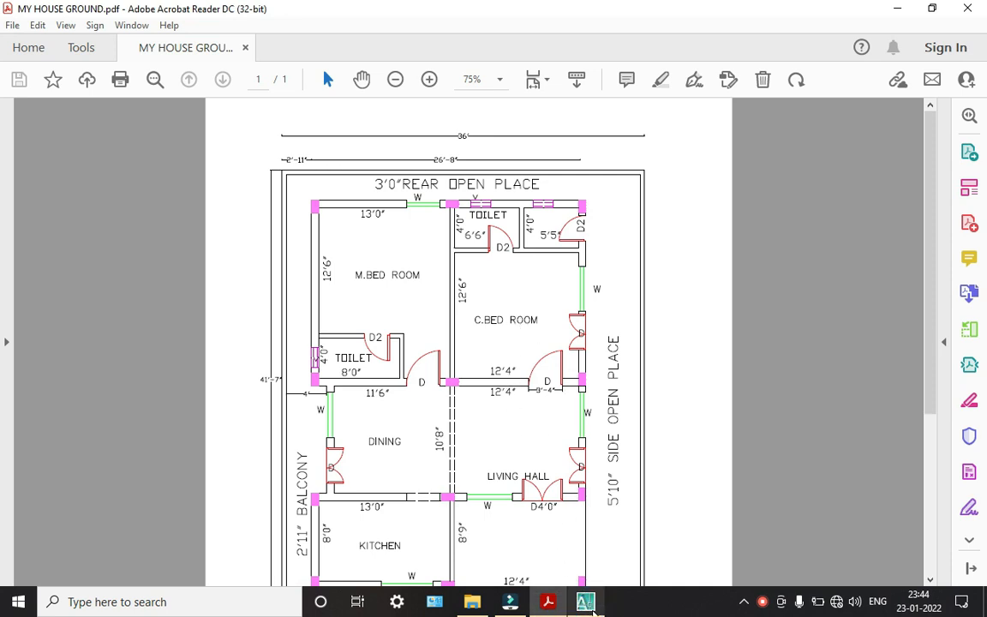
key("alt+Tab")
Offset the inner line of the house's right wall 12'4" to the left to mark the children's bedroom and living hall width
type("o")
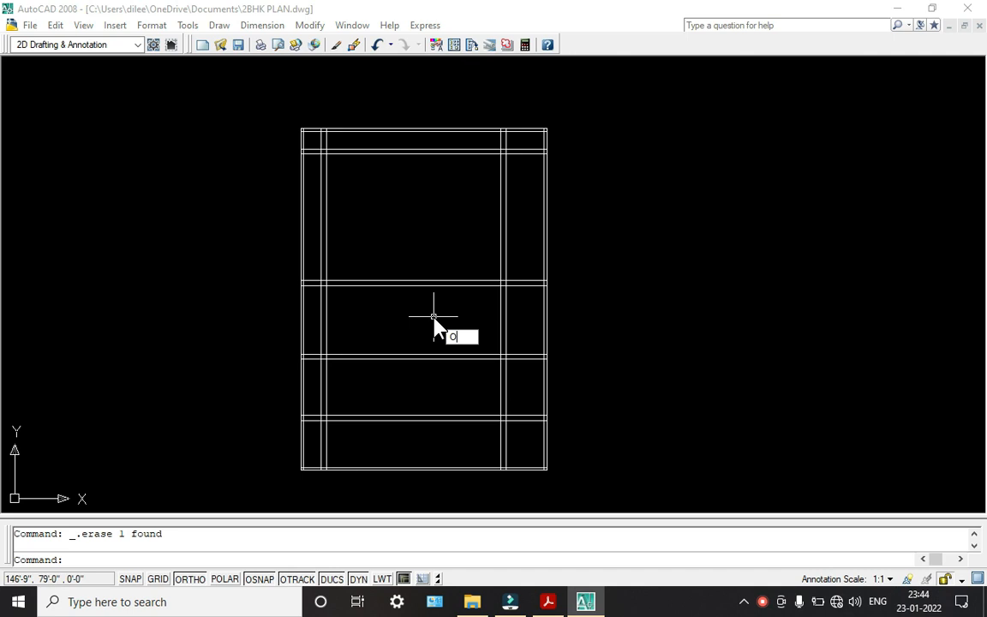
key("Return")
type("1")
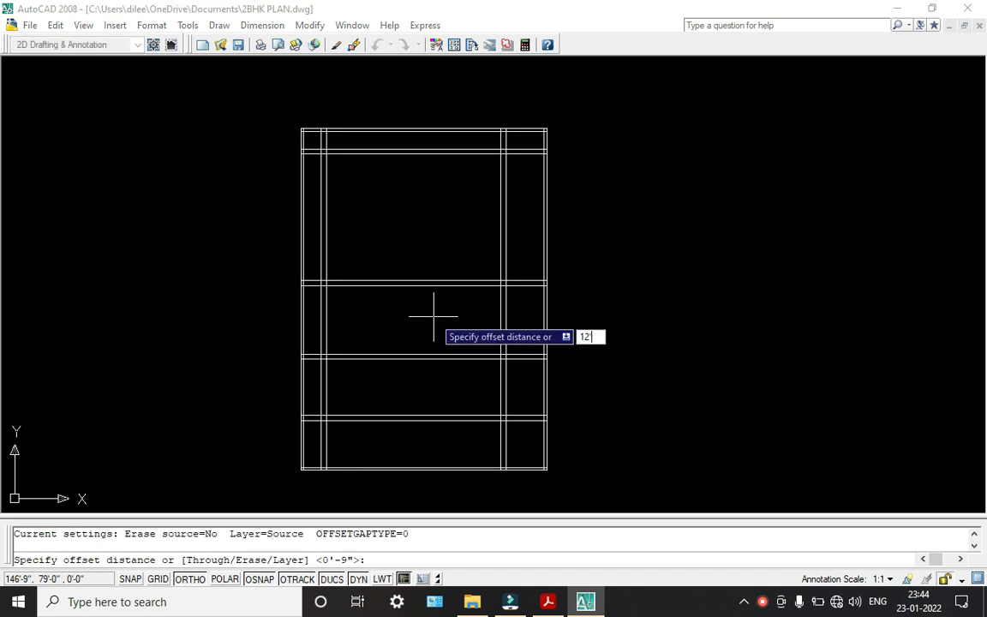
type("2'4\"")
key("Return")
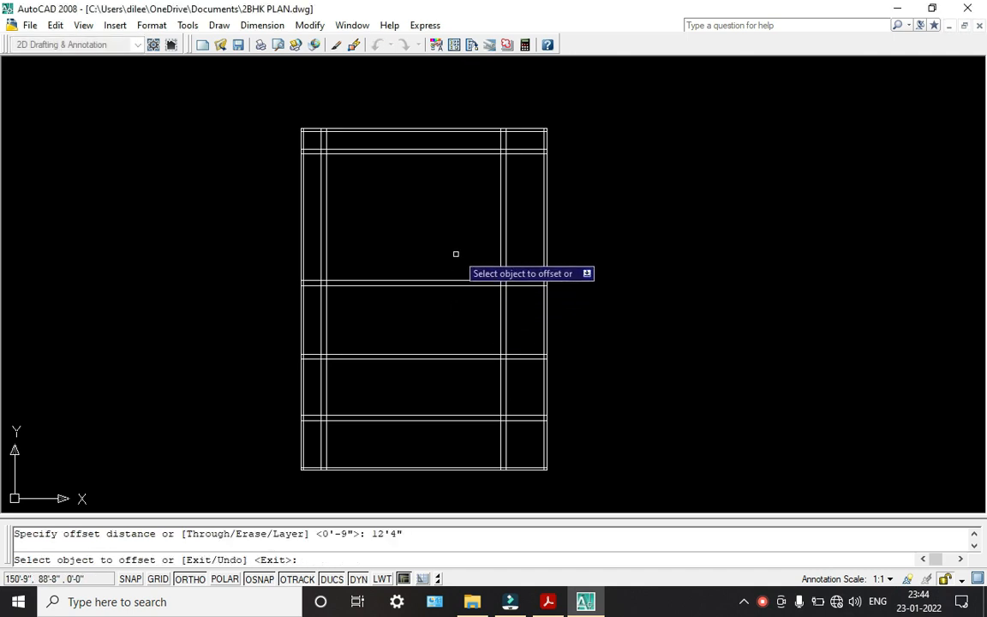
scroll(495, 224, "up", 3)
left_click(511, 262)
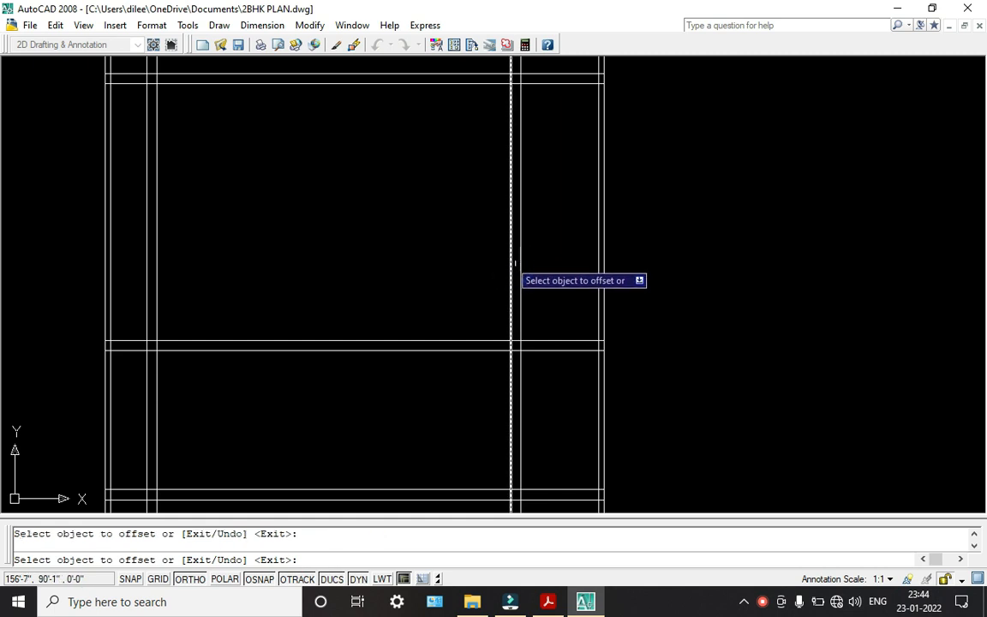
left_click(514, 262)
left_click(433, 270)
scroll(433, 270, "down", 2)
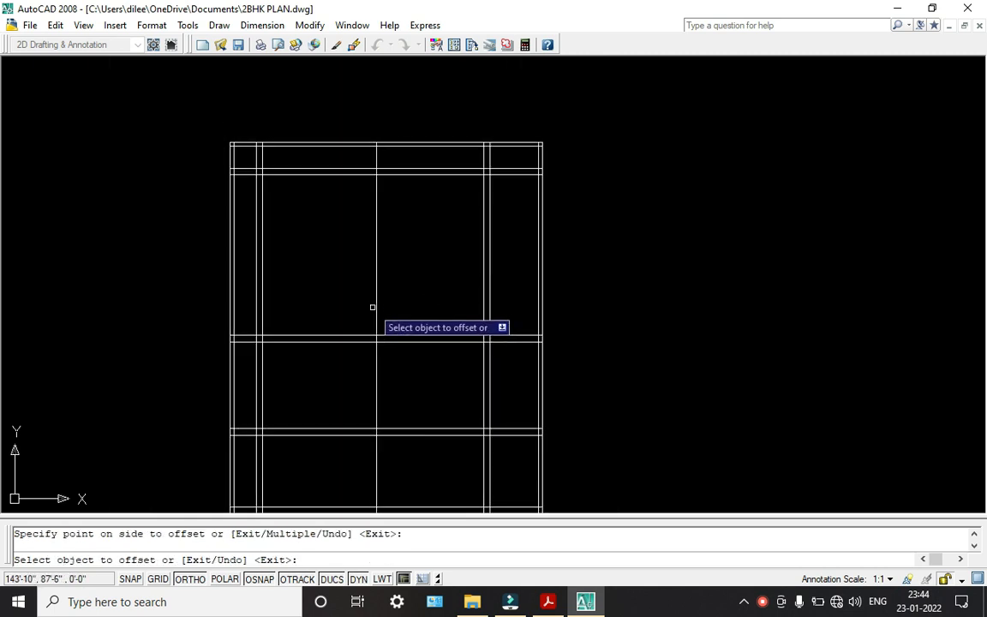
key("Escape")
Offset the new vertical line 4.5" to the left to form the central partition wall
middle_click_drag(312, 327, 370, 328)
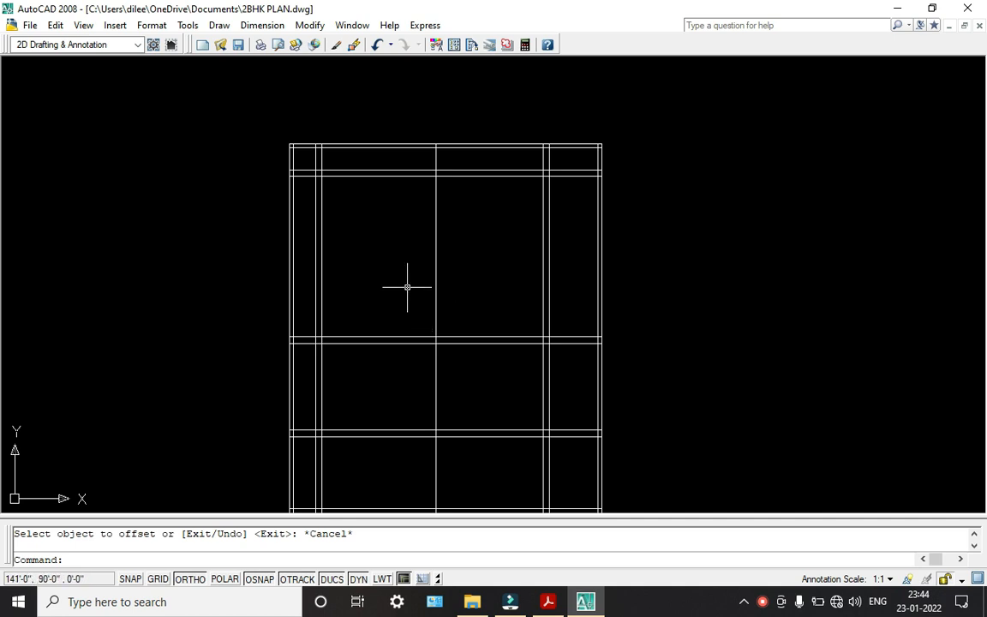
type("o")
key("Return")
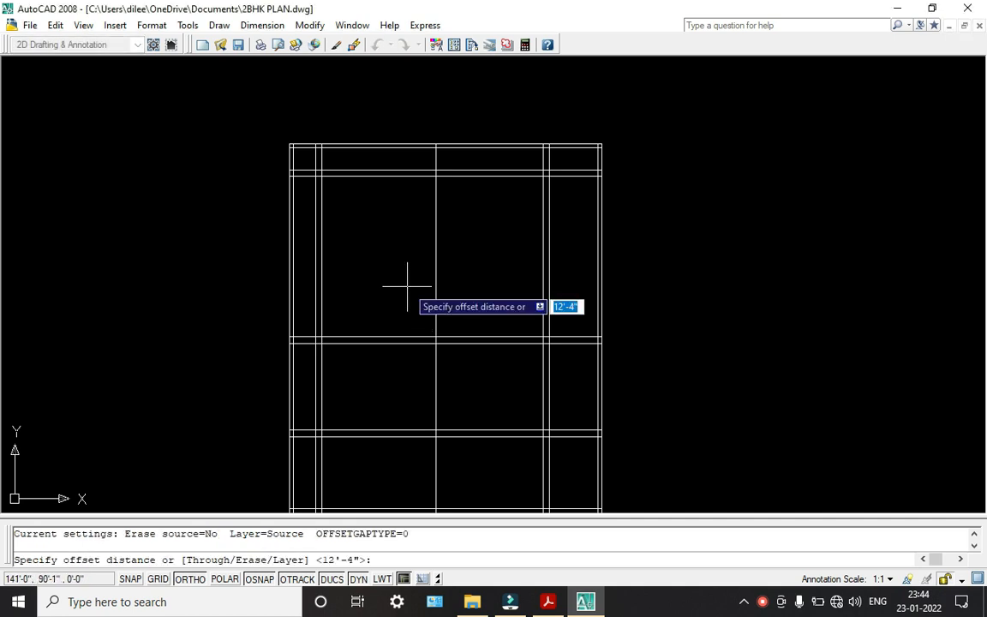
type("4.5")
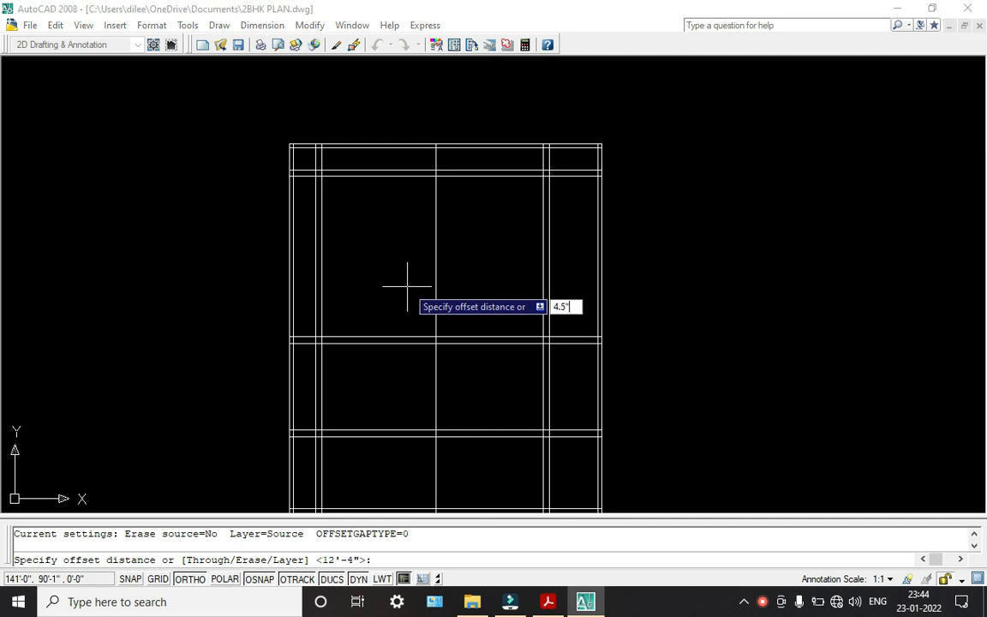
type("\"")
key("Return")
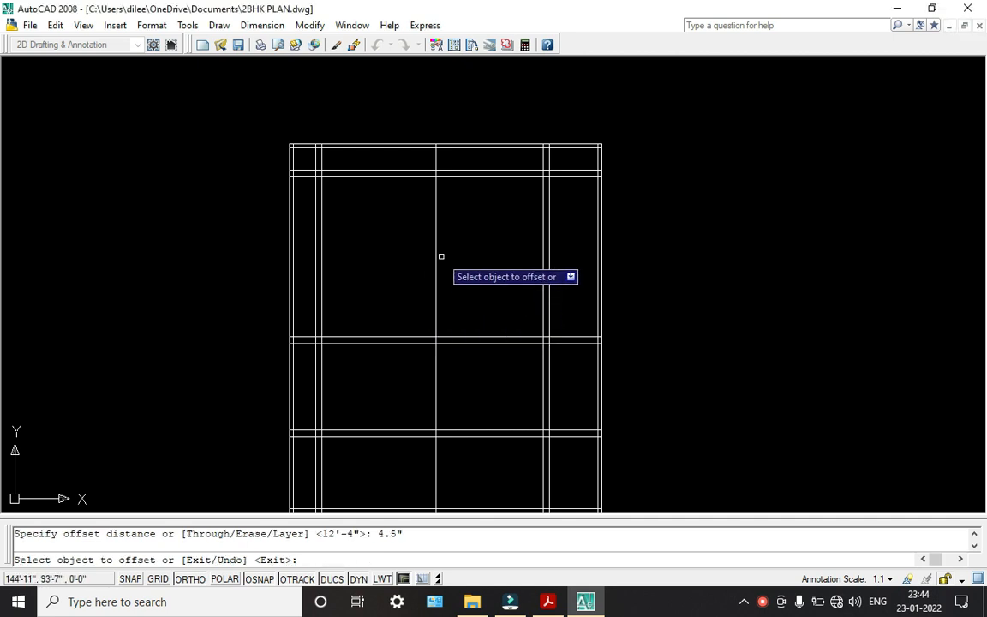
left_click(436, 259)
left_click(422, 268)
scroll(455, 254, "down", 2)
key("Escape")
Trim the wall lines crossing the rear open space and the rear wall's extensions into the left strip, using all objects as cutting edges
scroll(456, 318, "up", 3)
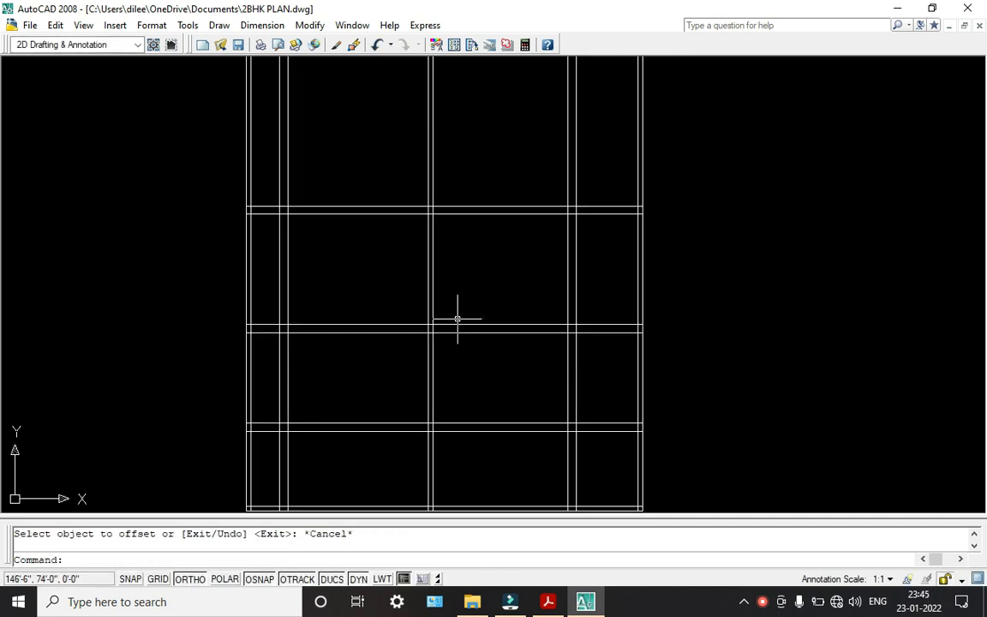
type("tr")
key("Return")
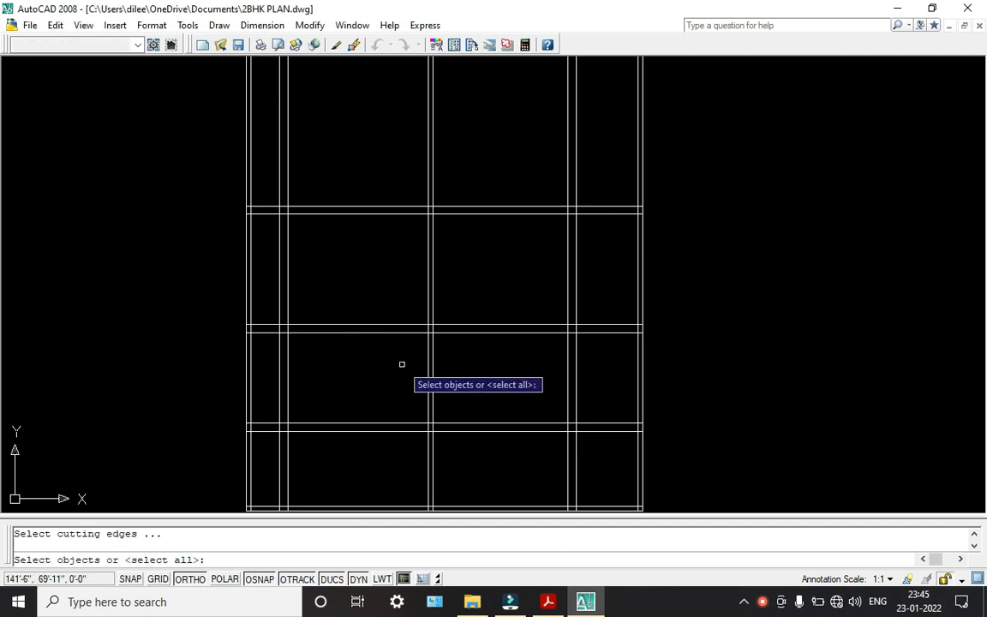
key("Return")
scroll(402, 364, "down", 1)
scroll(296, 171, "up", 4)
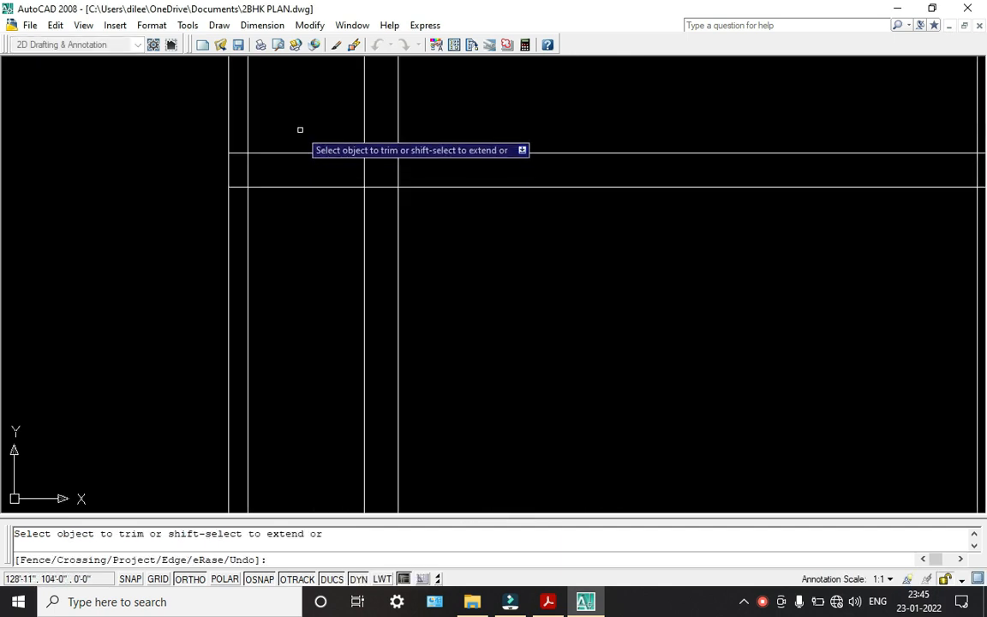
left_click(445, 200)
left_click(317, 183)
left_click(317, 183)
left_click(317, 347)
scroll(518, 242, "down", 3)
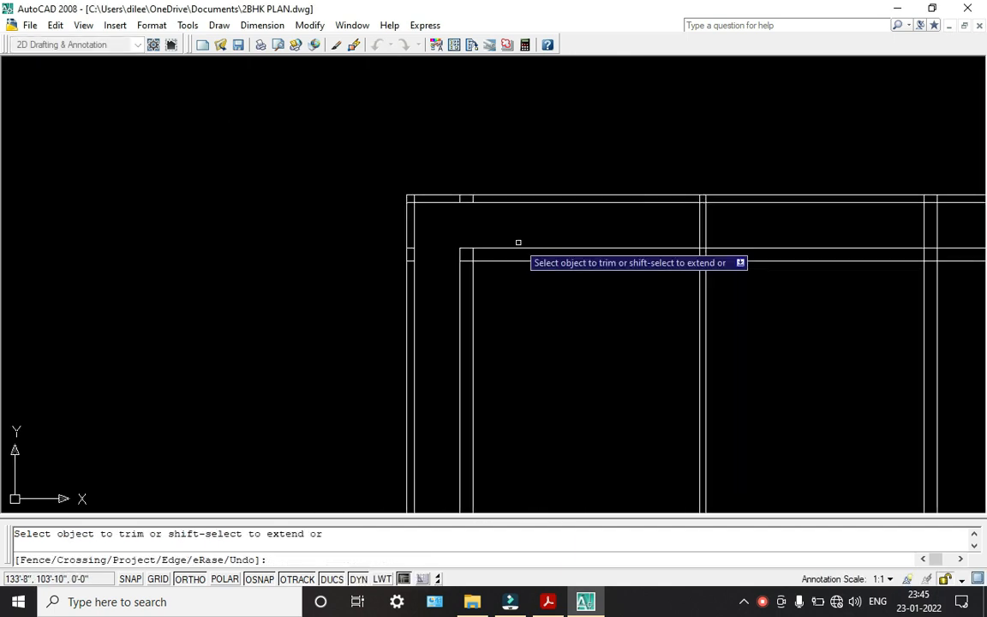
middle_click_drag(680, 235, 499, 254)
left_click(484, 243)
left_click(550, 246)
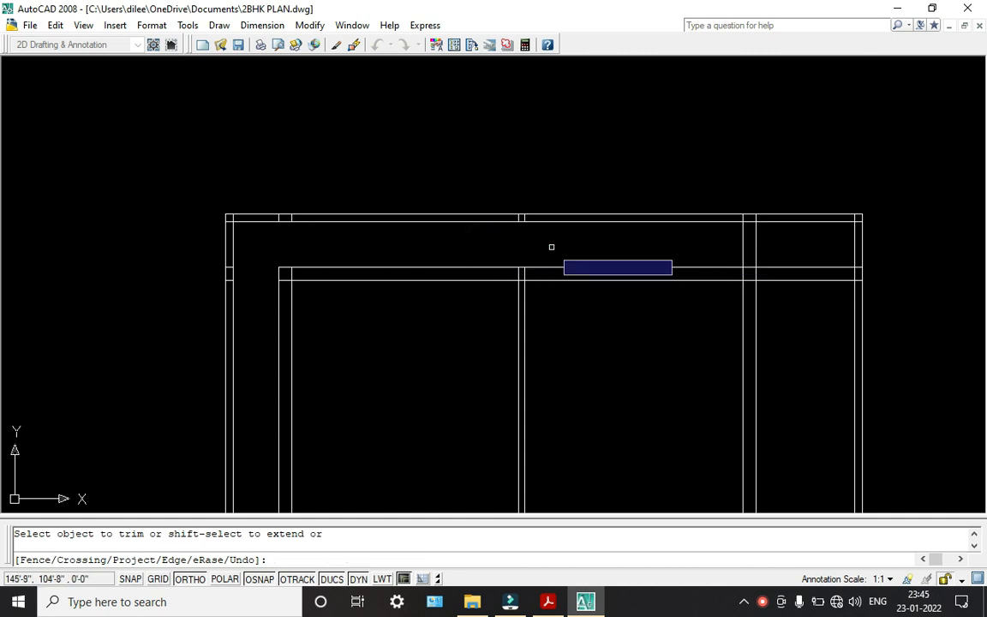
Trim the horizontal house wall lines where they cross the right side open space
left_click(818, 250)
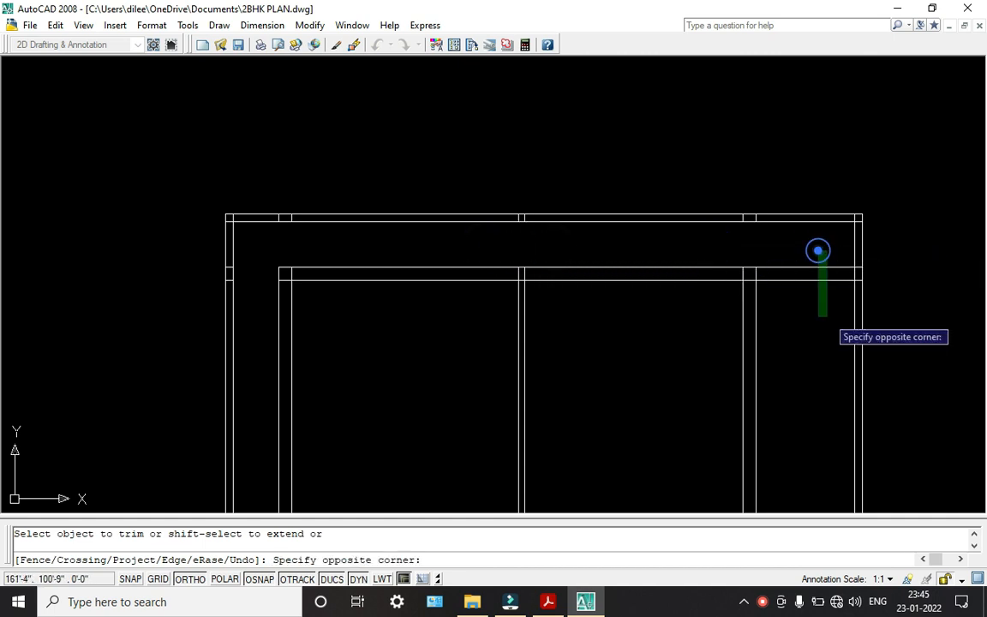
left_click(822, 318)
scroll(826, 320, "down", 4)
scroll(764, 392, "up", 5)
scroll(686, 301, "down", 3)
scroll(622, 259, "up", 5)
left_click(647, 215)
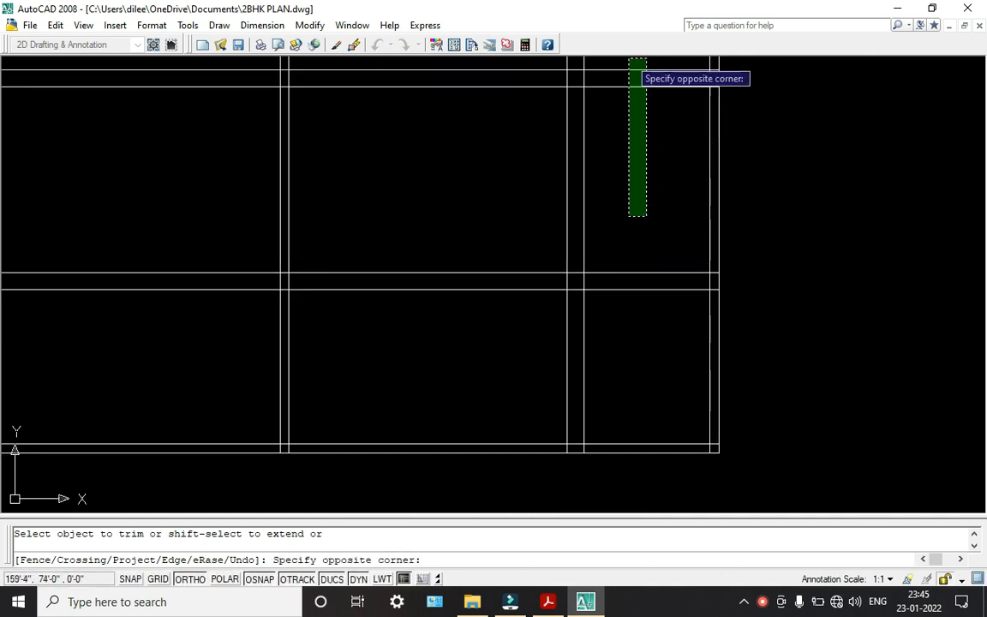
left_click(630, 60)
Trim the vertical house wall lines where they cross the front open space below the kitchen
left_click(646, 369)
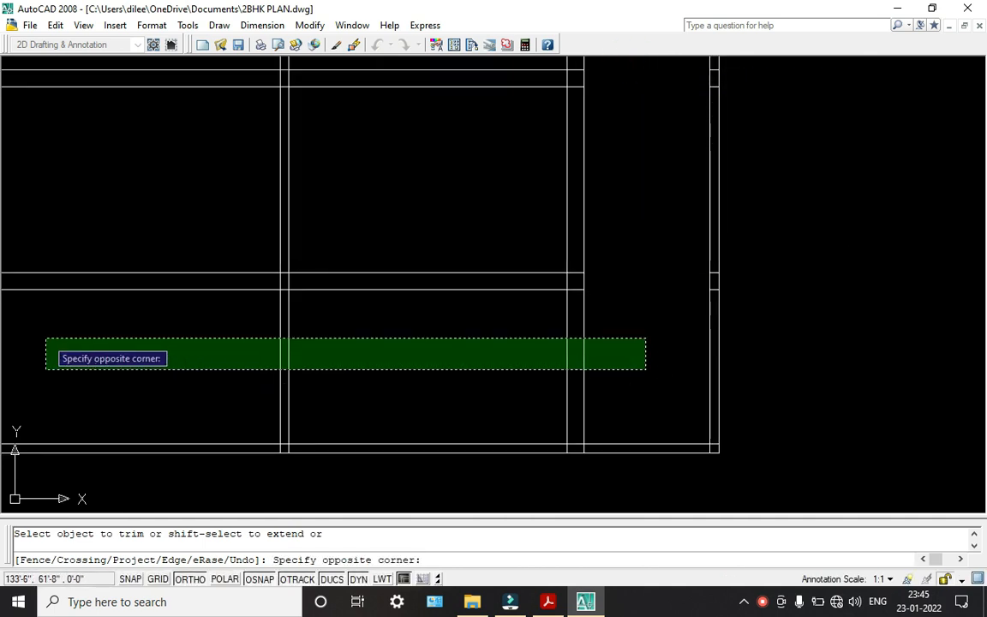
left_click(46, 339)
scroll(75, 351, "down", 4)
middle_click_drag(81, 352, 348, 379)
left_click(374, 404)
left_click(302, 394)
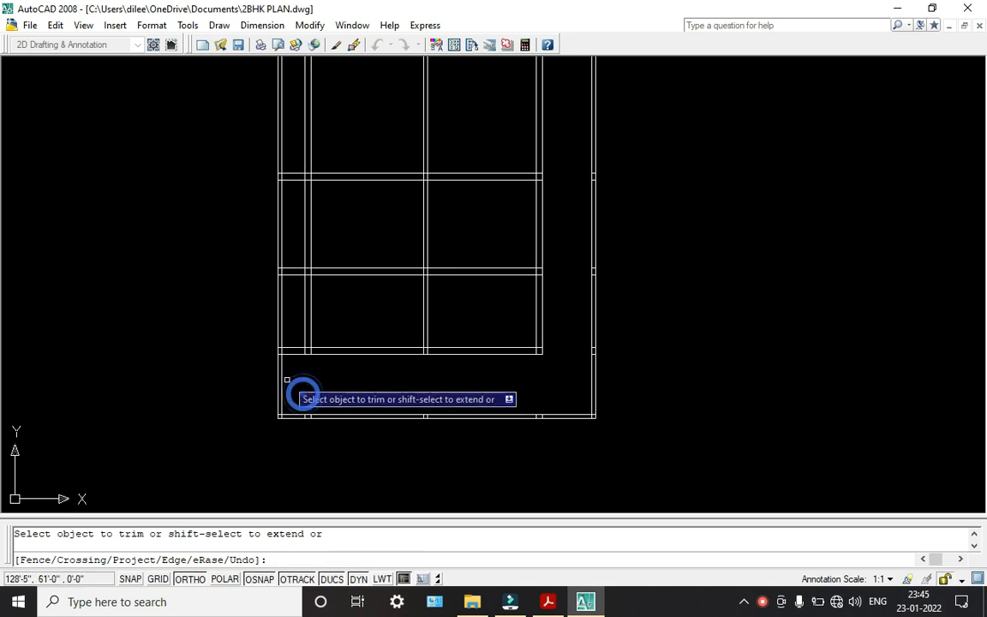
Trim the horizontal house wall lines where they cross the balcony strip on the left side
scroll(291, 386, "up", 5)
left_click(315, 370)
left_click(324, 82)
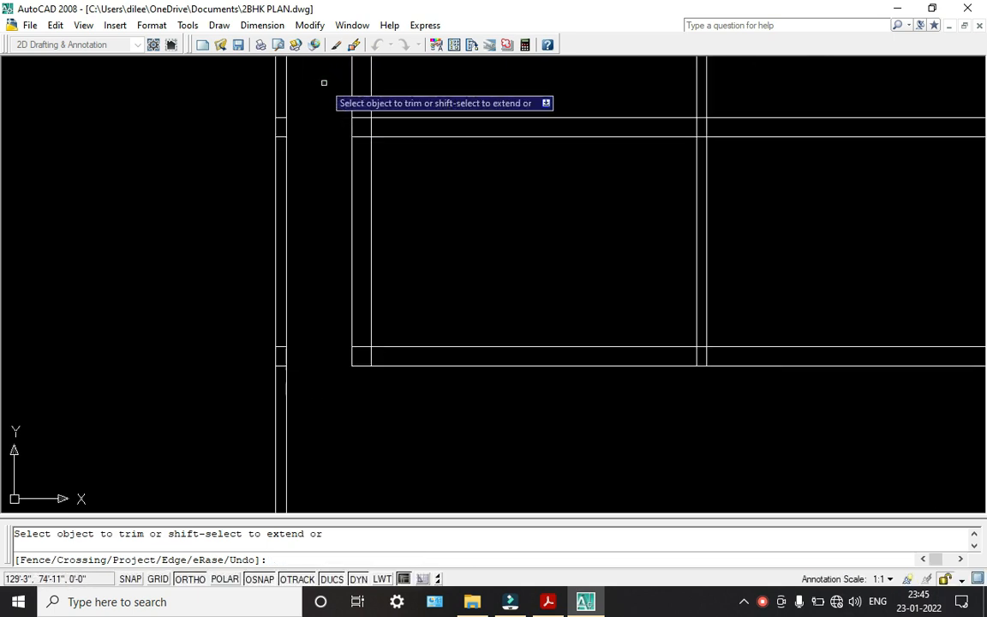
scroll(362, 317, "down", 2)
scroll(390, 412, "up", 2)
left_click(388, 388)
left_click(366, 297)
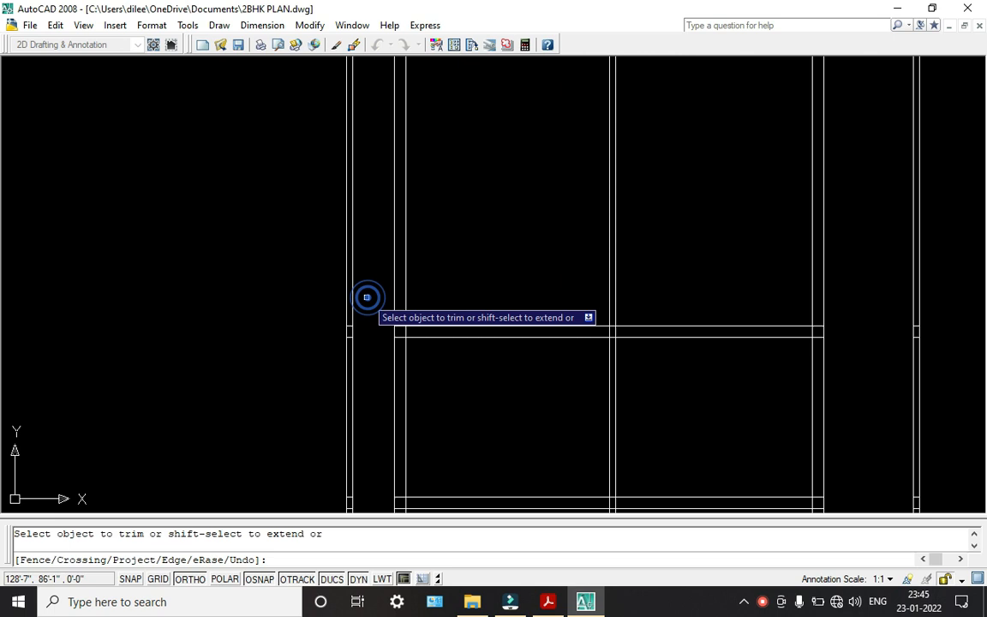
Erase the leftover short wall line pieces inside the rear compound wall and near the rear end of the right compound wall
scroll(366, 297, "down", 5)
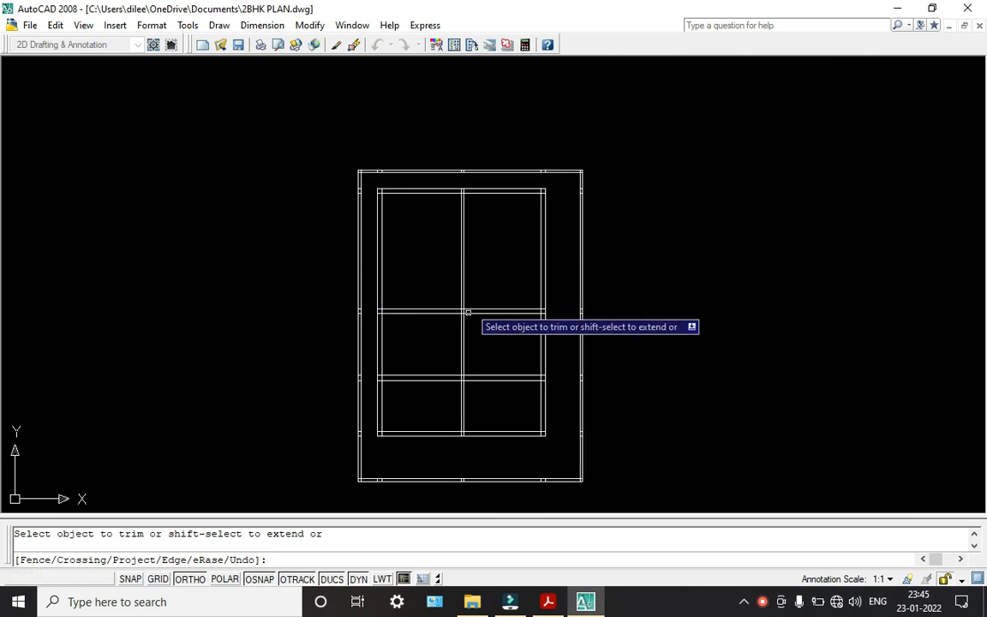
scroll(472, 313, "up", 3)
middle_click_drag(474, 314, 494, 476)
middle_click_drag(257, 181, 276, 168)
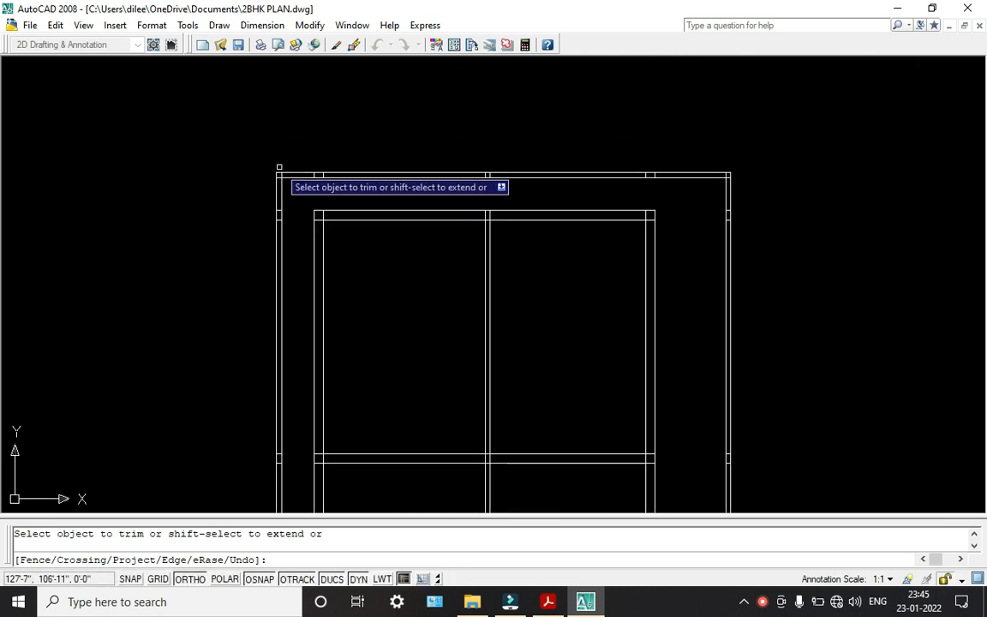
scroll(278, 168, "up", 3)
key("Escape")
left_click(308, 152)
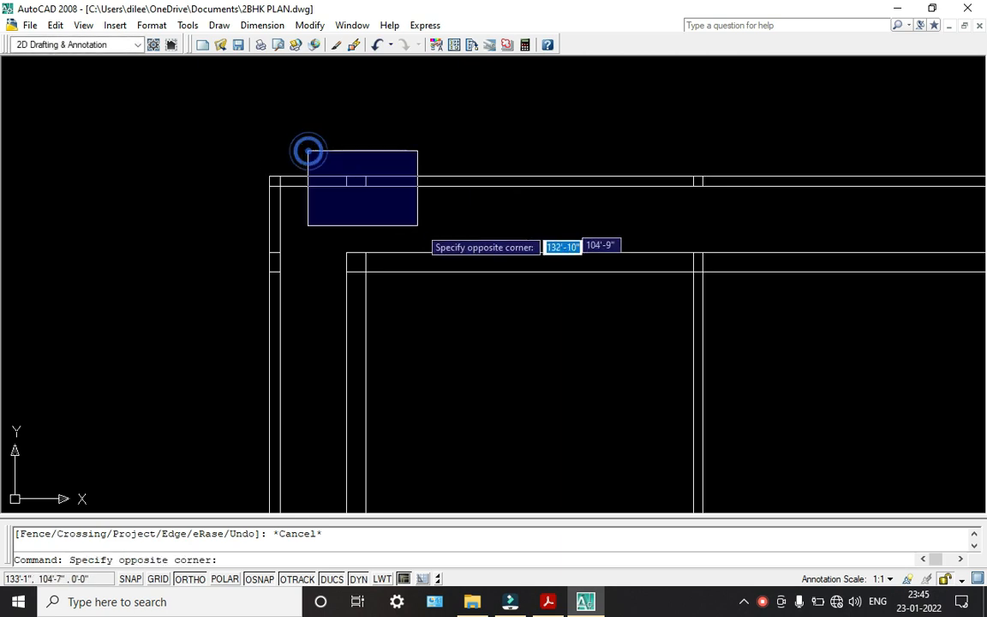
left_click(428, 227)
key("Delete")
left_click(593, 137)
left_click(824, 206)
key("Delete")
middle_click_drag(930, 214, 573, 200)
left_click(593, 119)
left_click(731, 192)
key("Delete")
left_click(772, 207)
left_click(869, 275)
Erase all the leftover short wall line pieces between the two lines of the left compound wall
middle_click_drag(424, 239, 508, 168)
left_click(428, 59)
left_click(470, 119)
key("Delete")
left_click(425, 248)
left_click(471, 315)
key("Delete")
left_click(432, 368)
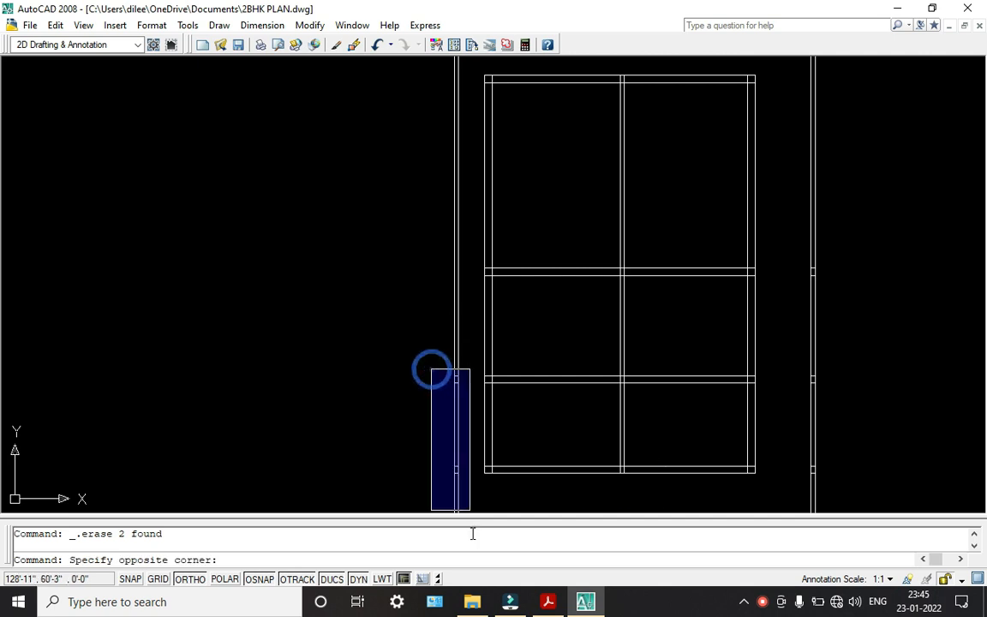
left_click(493, 482)
key("Delete")
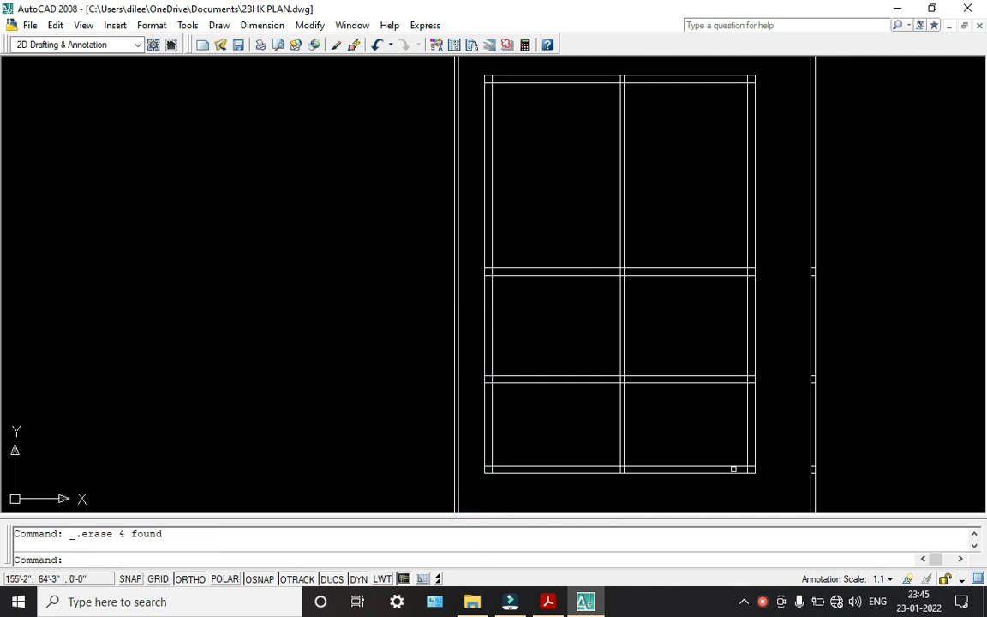
Erase the remaining short wall line pieces between the two lines of the right compound wall
left_click(799, 344)
left_click(841, 424)
key("Delete")
left_click(851, 308)
key("Delete")
Erase the leftover short vertical pieces between the two lines of the front compound wall
middle_click_drag(852, 308, 758, 155)
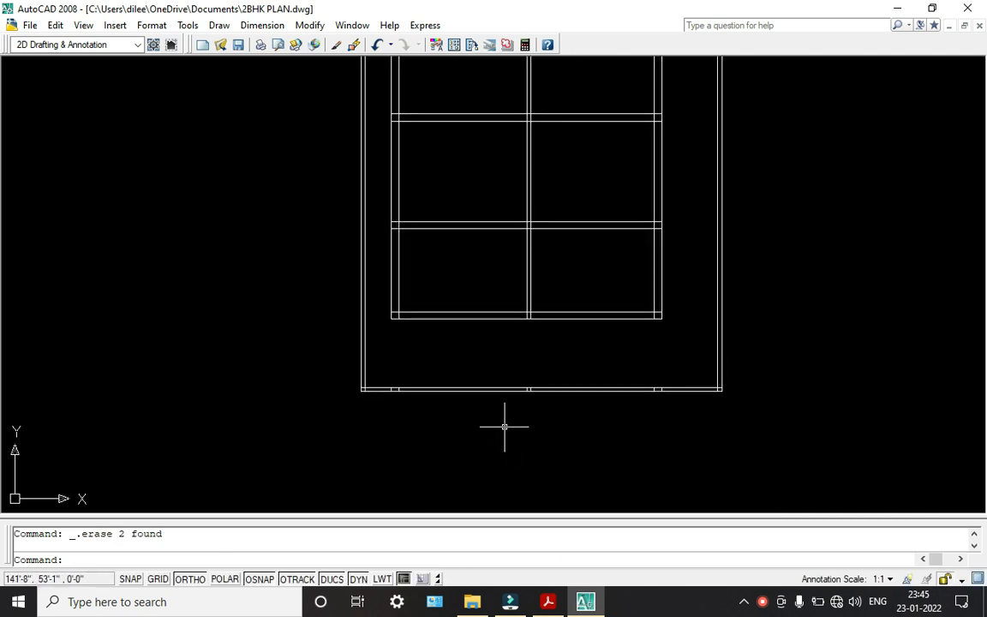
left_click(390, 368)
left_click(707, 452)
key("Delete")
scroll(467, 472, "down", 3)
middle_click_drag(542, 402, 542, 374)
scroll(531, 355, "up", 3)
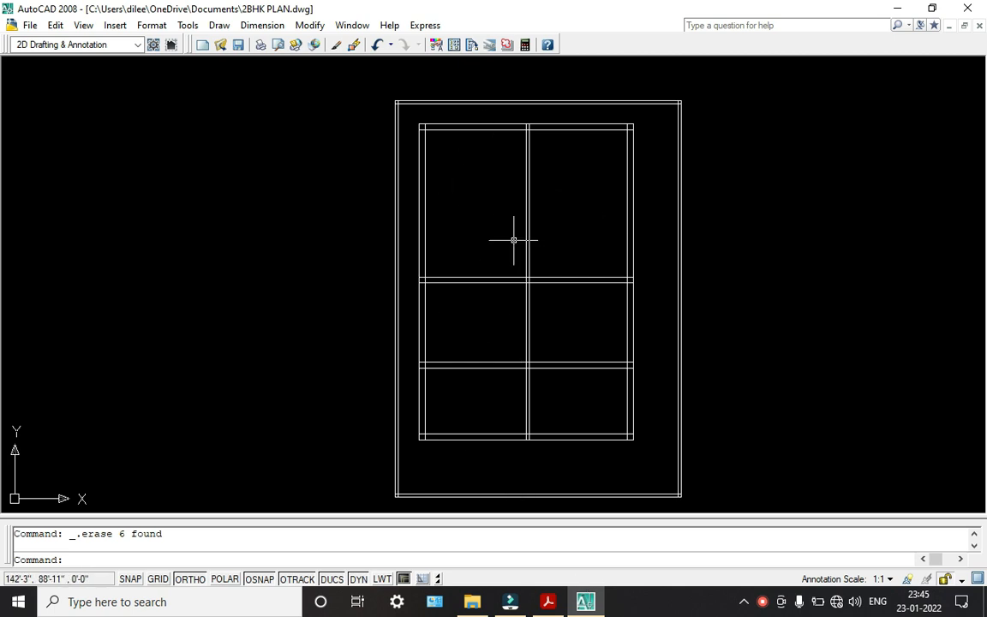
Check the toilet sizes in the reference PDF and offset the upper line of the bedroom-dining wall 4' up into the bedrooms
mouse_move(548, 601)
left_click(507, 474)
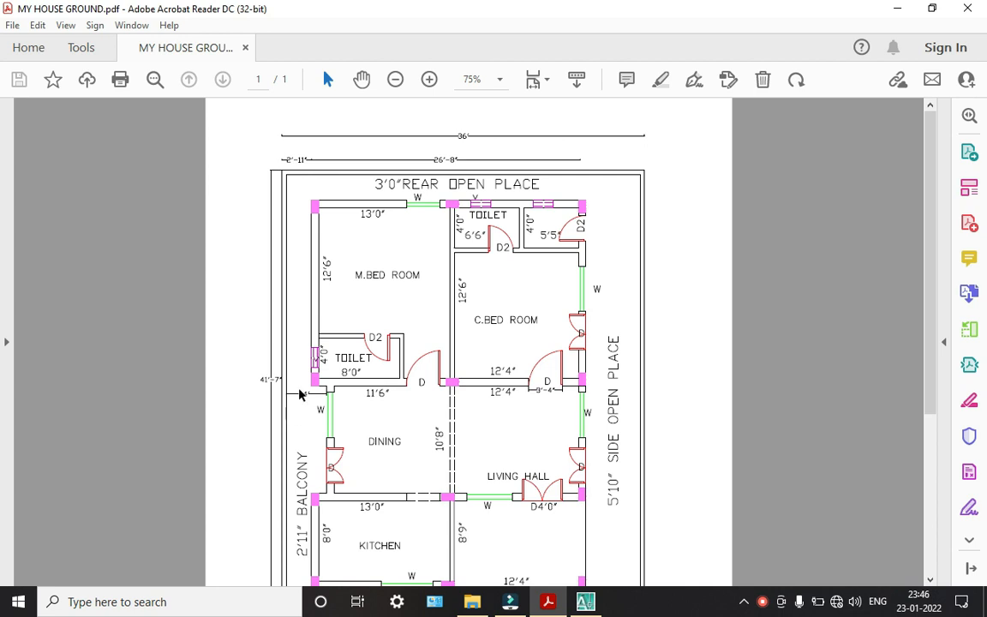
left_click(585, 601)
scroll(493, 277, "up", 2)
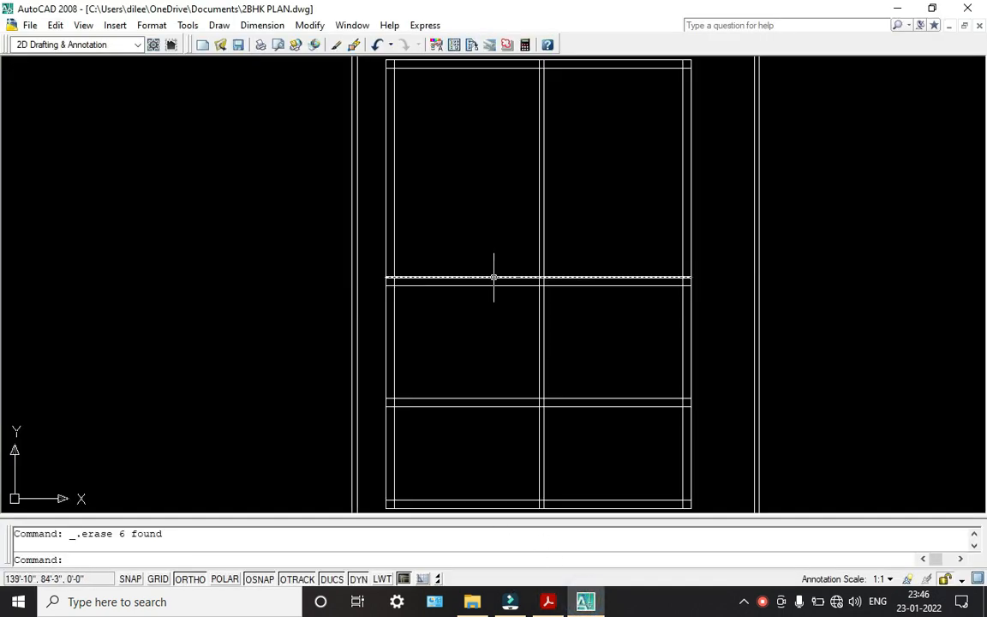
type("o")
key("Return")
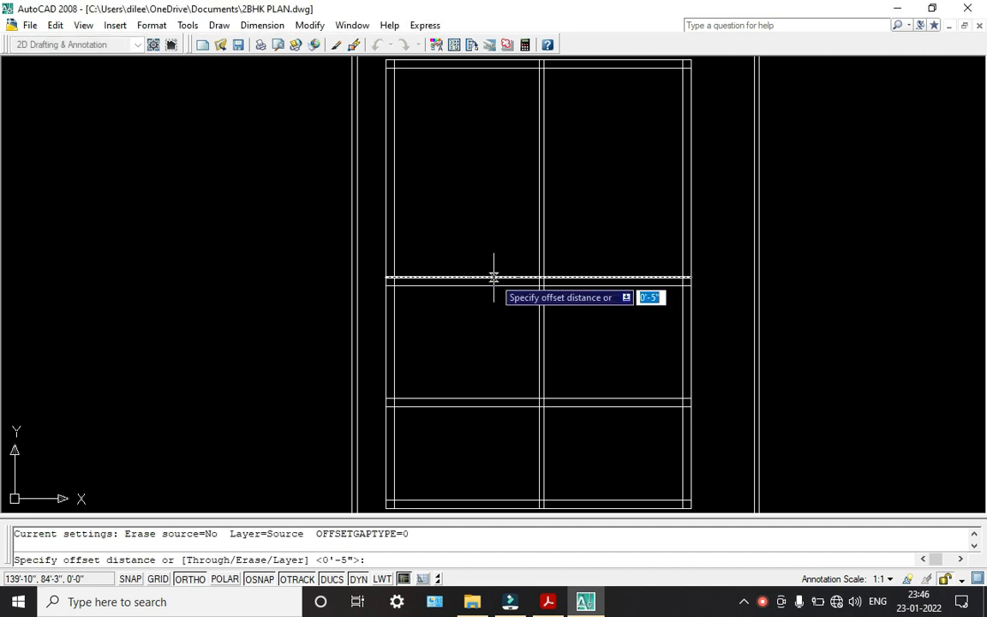
type("4'")
key("Return")
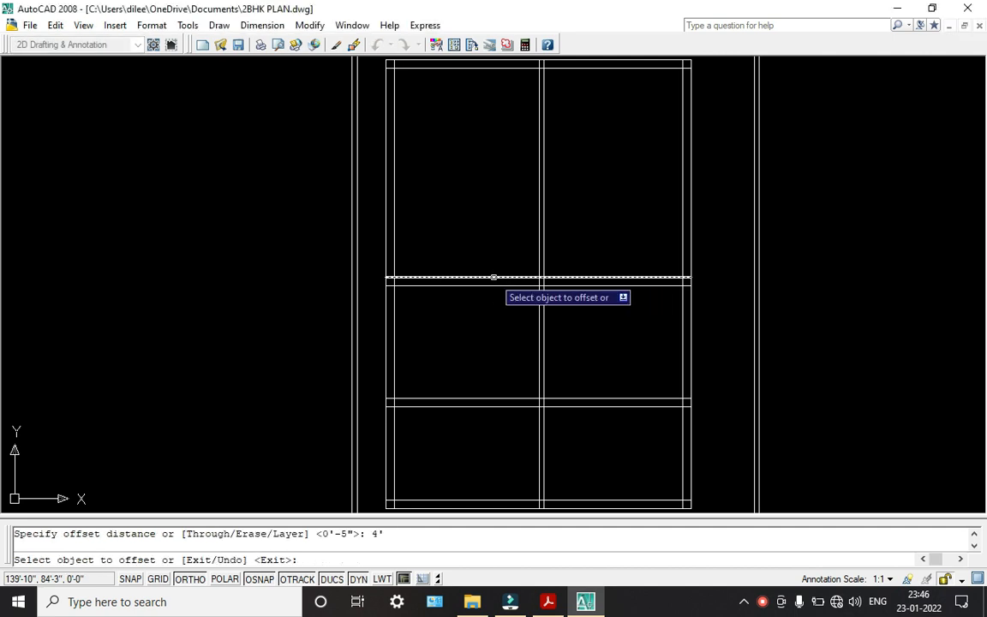
left_click(453, 277)
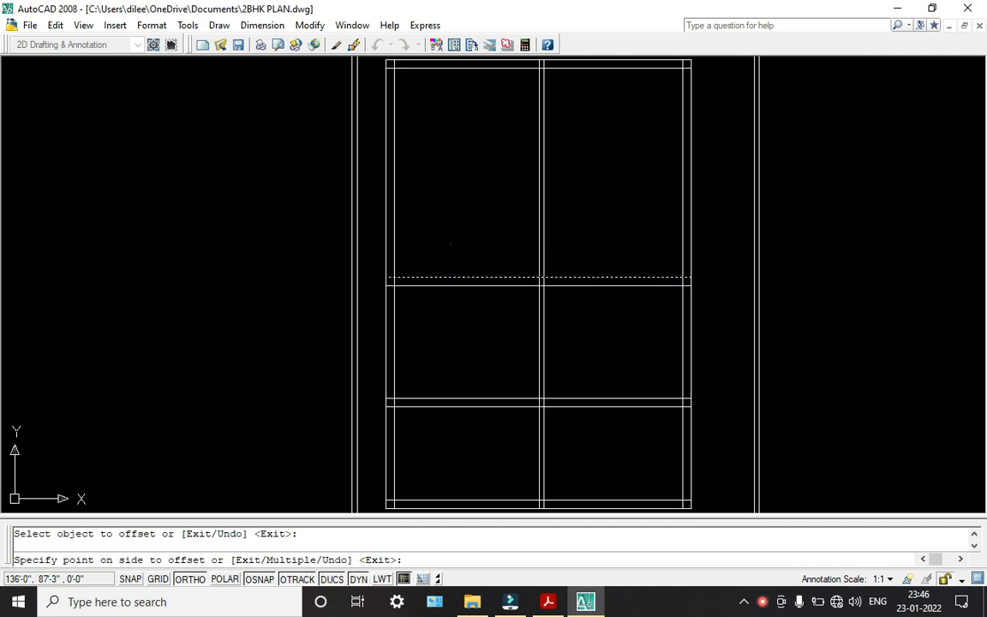
left_click(456, 241)
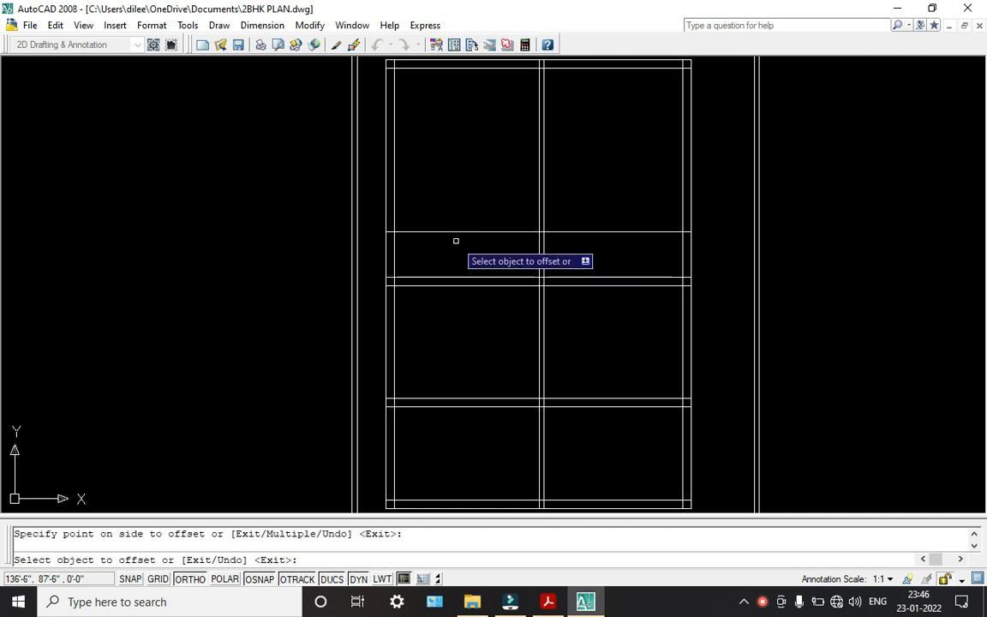
key("Return")
Recheck the rear toilet in the reference PDF and offset the rear wall's inner line 4' down into the bedrooms
left_click(548, 602)
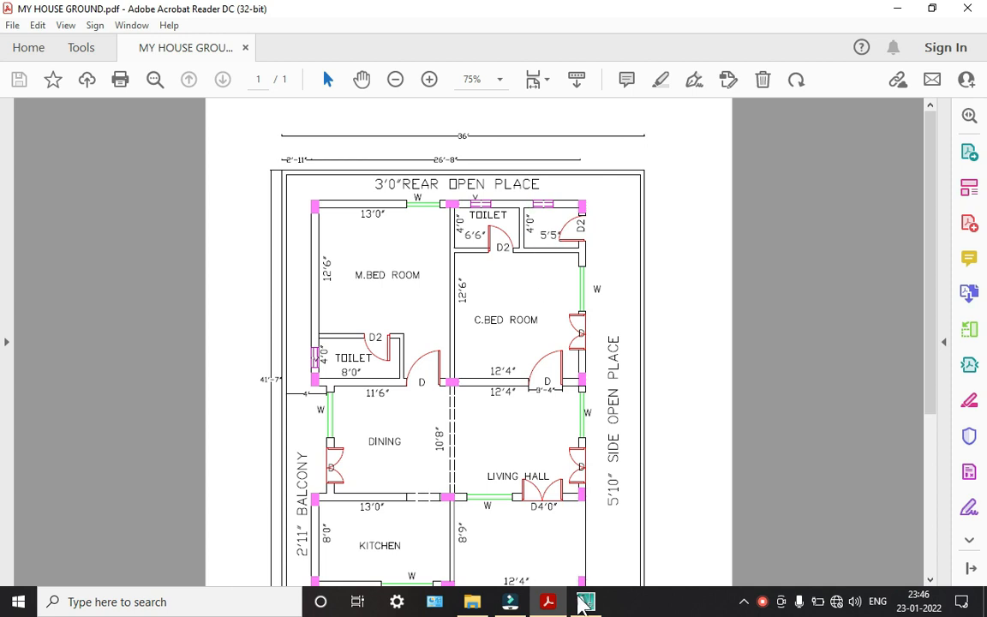
left_click(583, 601)
key("Return")
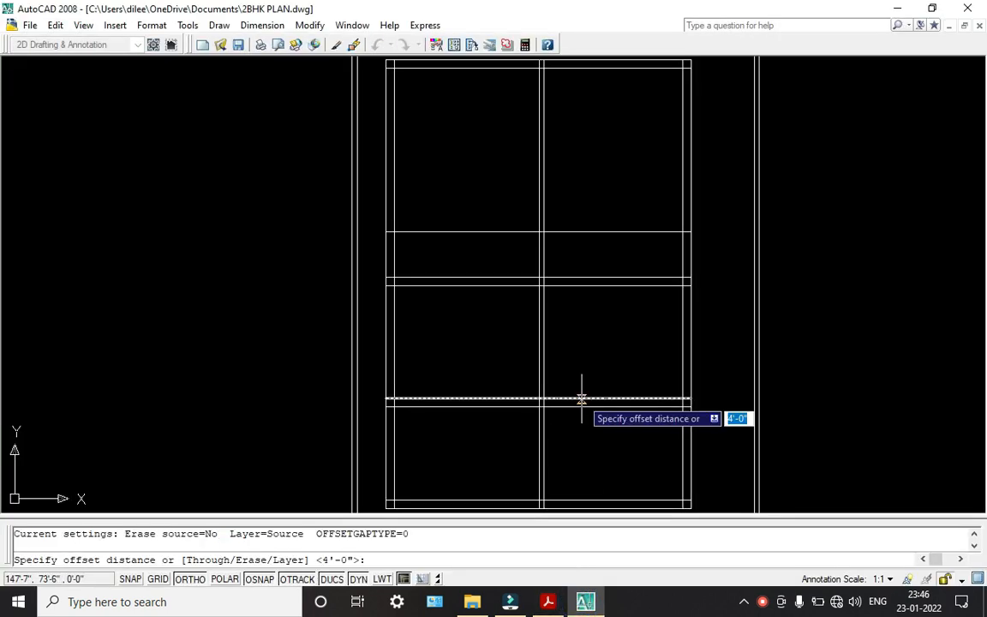
key("Return")
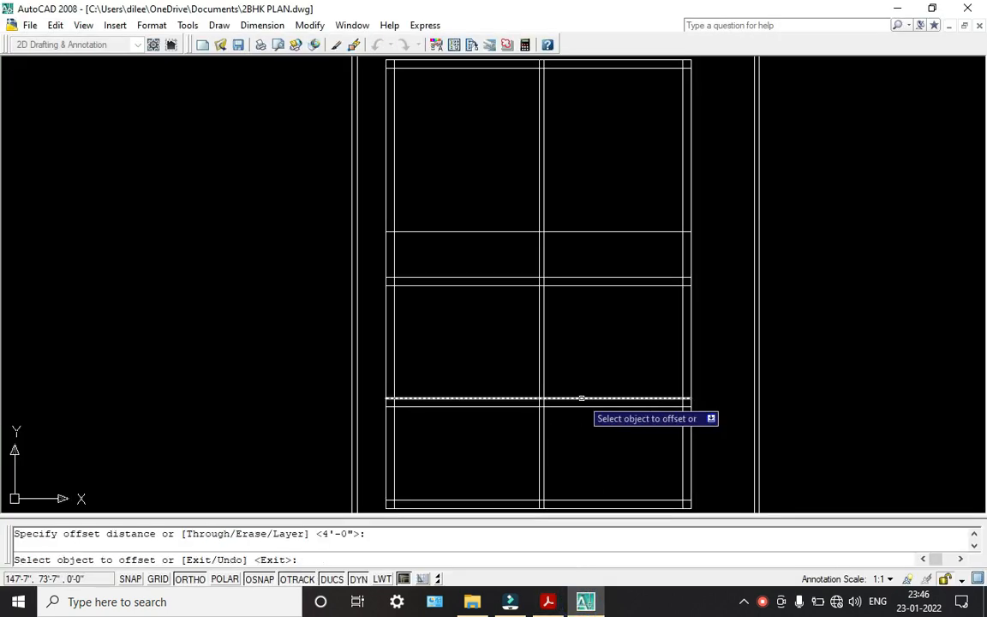
left_click(579, 63)
left_click(588, 107)
left_click(586, 112)
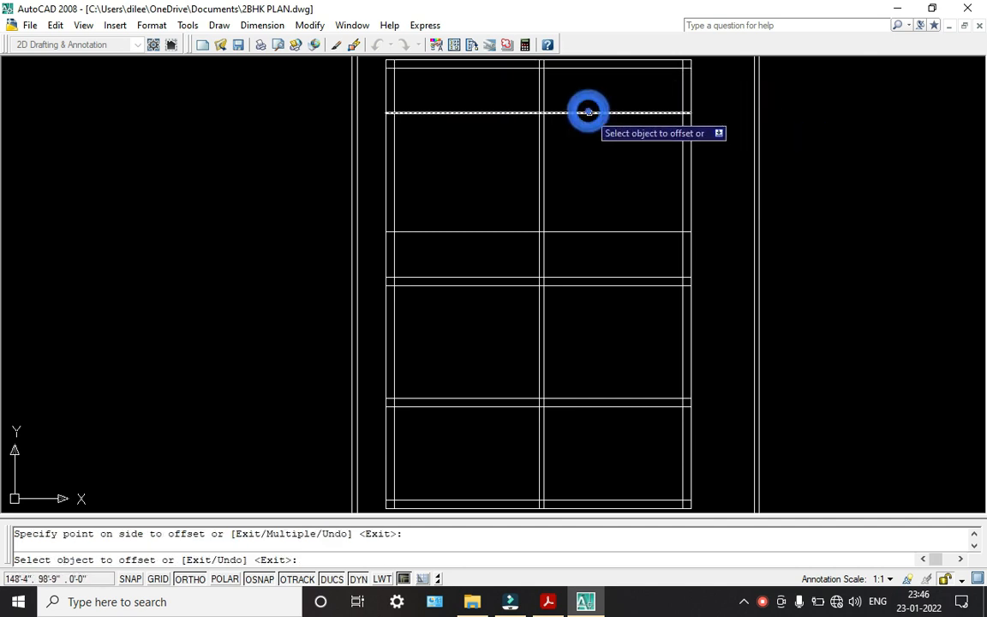
key("Return")
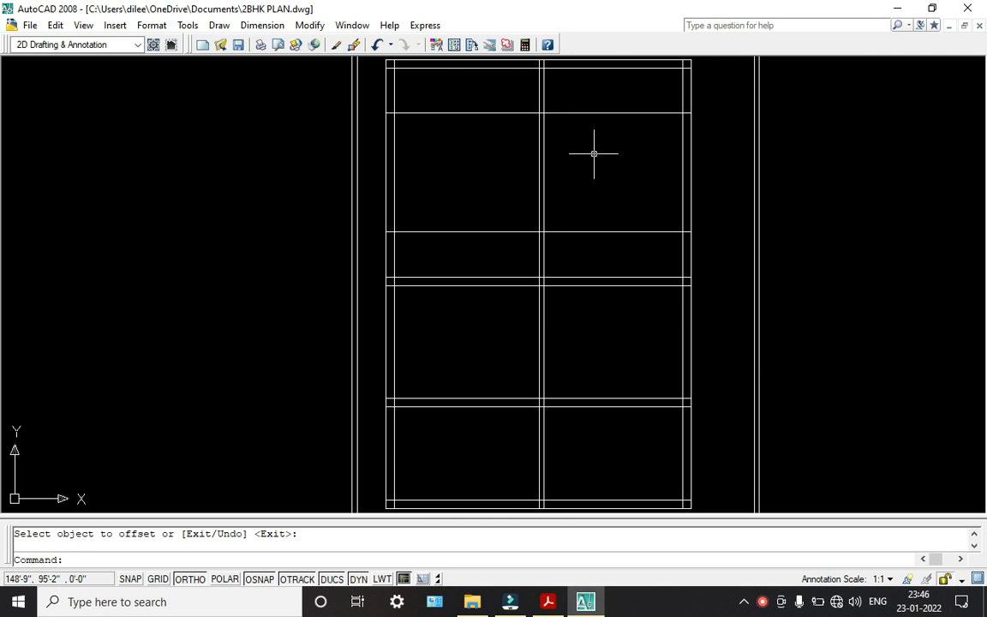
Offset the rear toilet line 4.5" downward and the master bedroom toilet line 4.5" upward to give both walls thickness
key("Return")
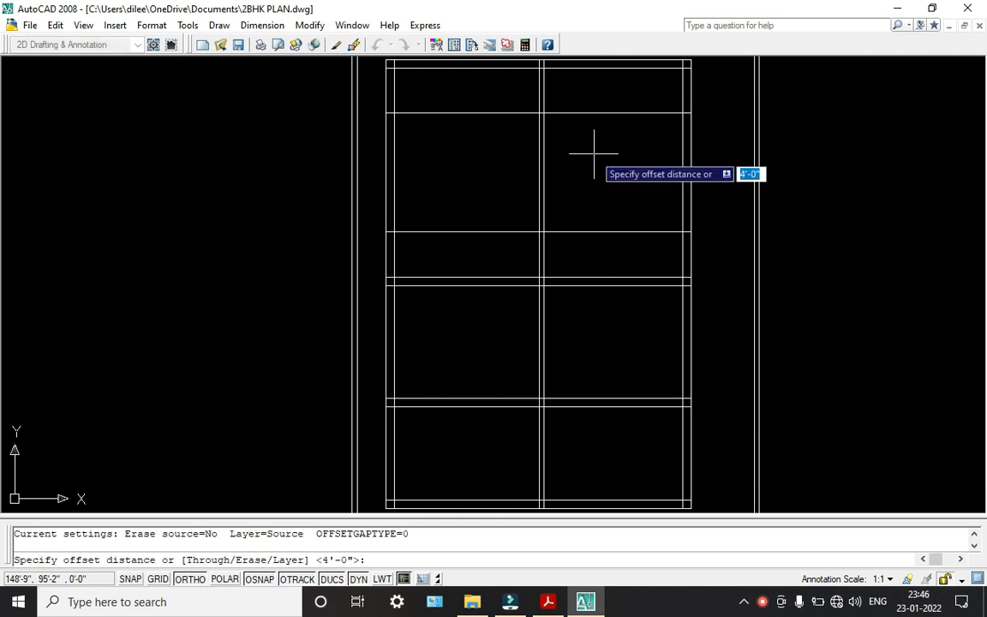
type("4.5")
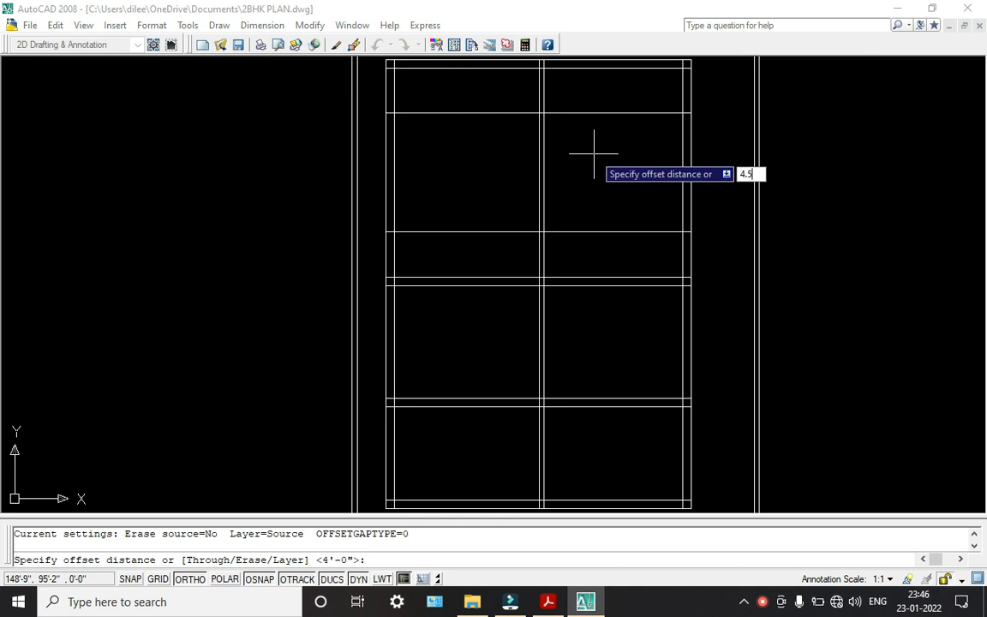
key("Return")
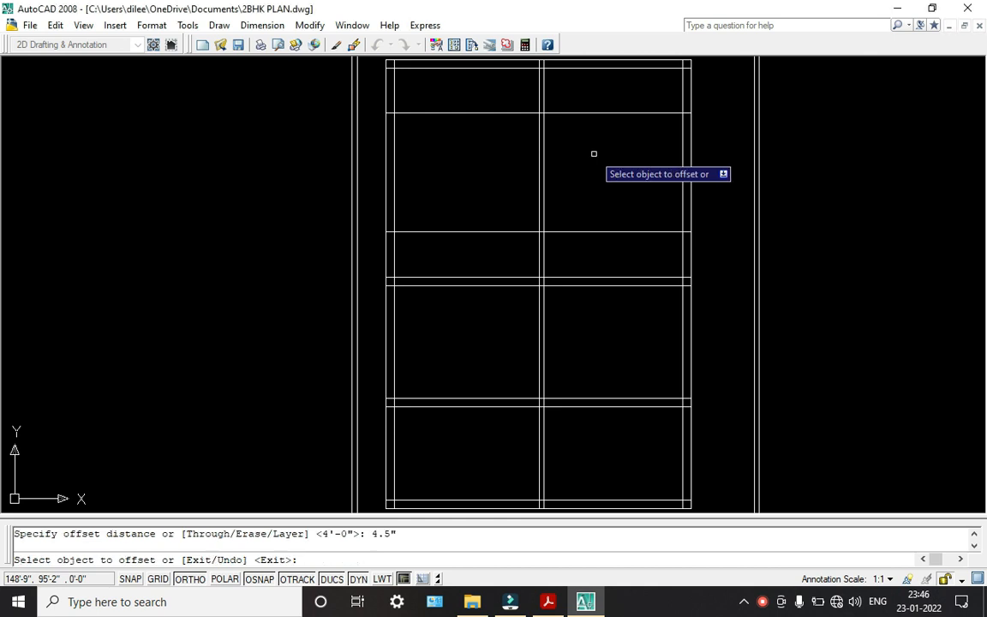
left_click(584, 114)
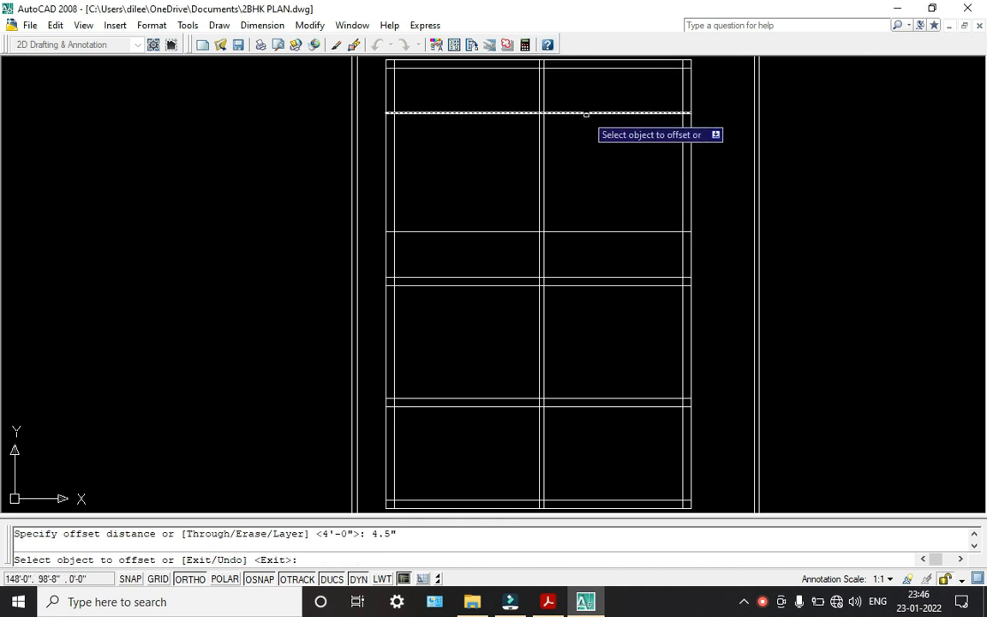
left_click(593, 135)
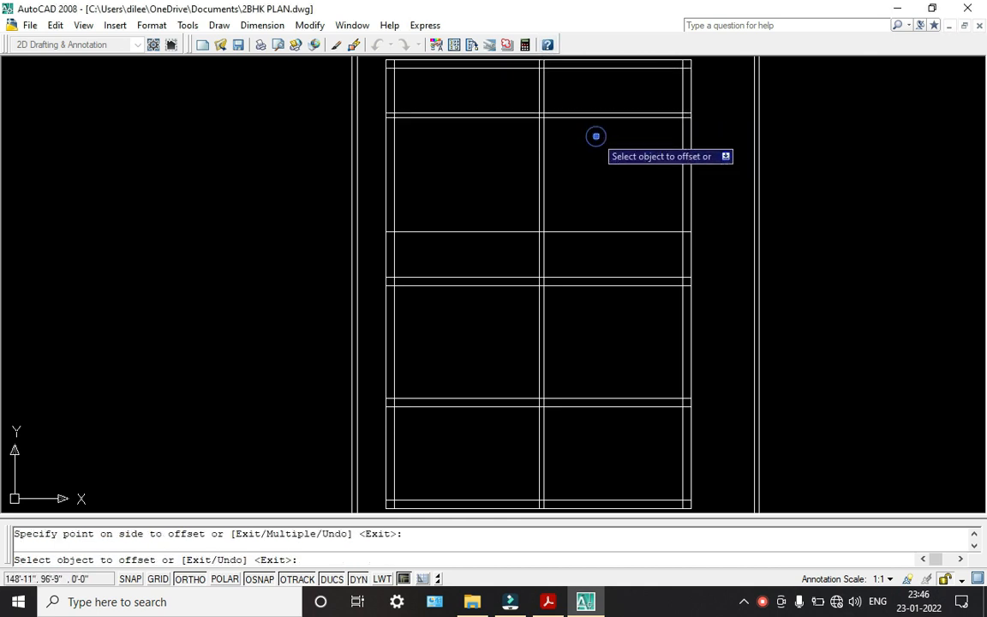
left_click(586, 232)
left_click(587, 218)
key("Escape")
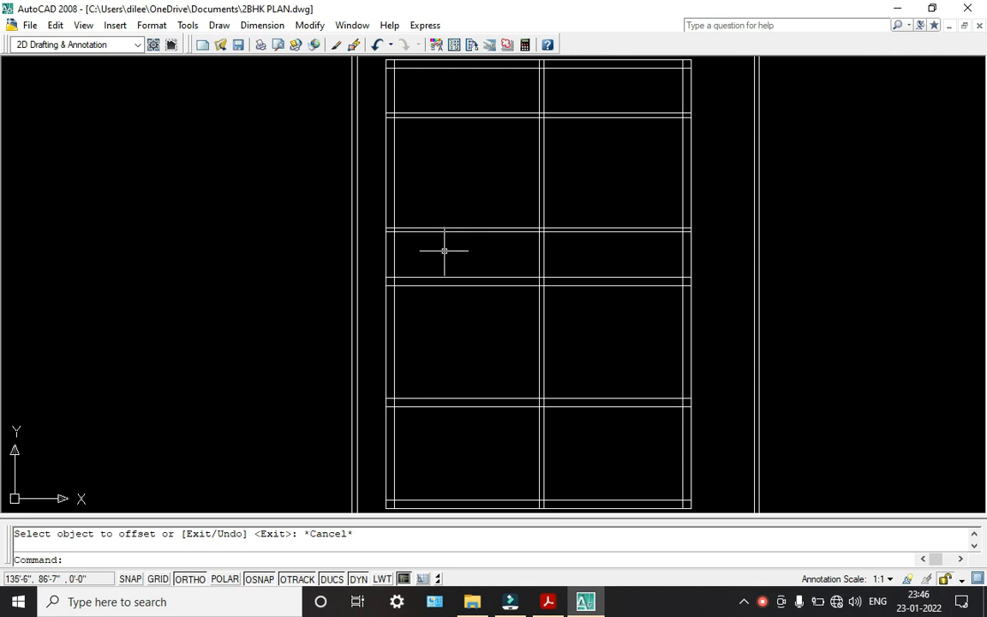
Trim the rear toilet wall lines out of the master bedroom and the lower toilet wall lines out of the children's bedroom
type("tr")
key("Return")
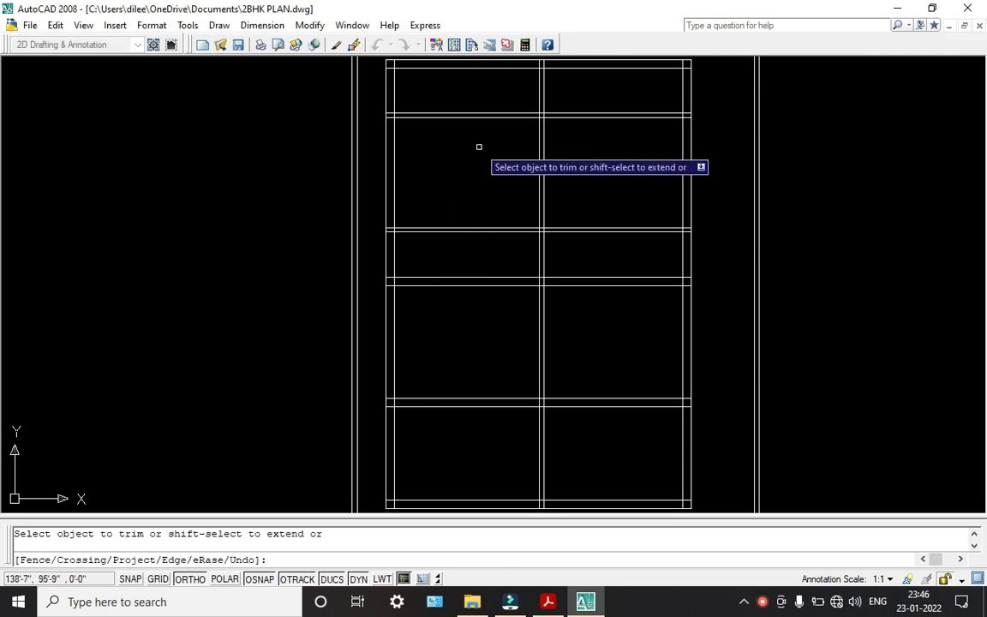
left_click(476, 145)
left_click(475, 84)
left_click(614, 260)
left_click(608, 207)
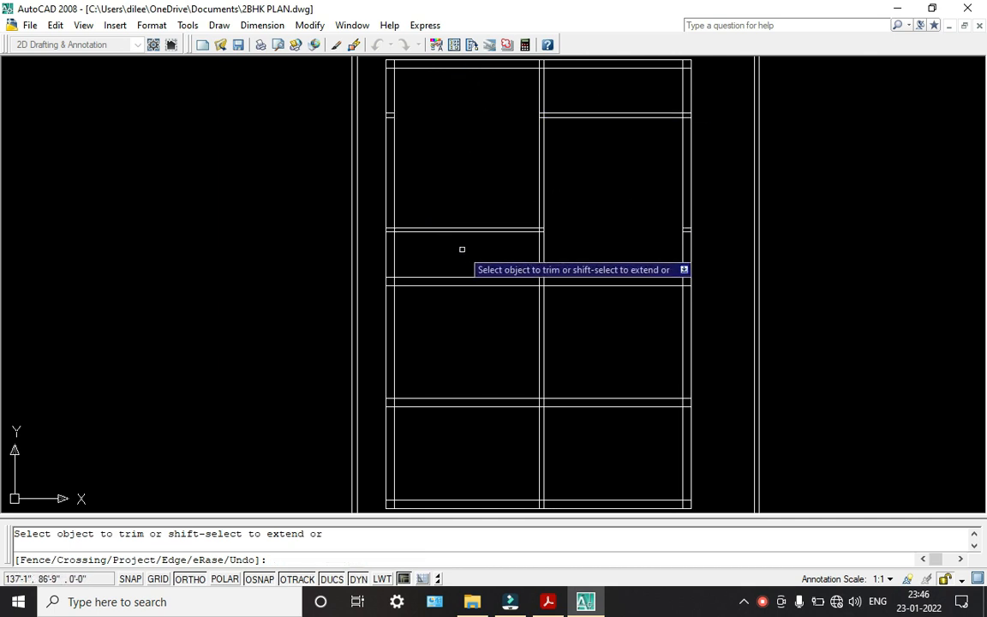
key("Escape")
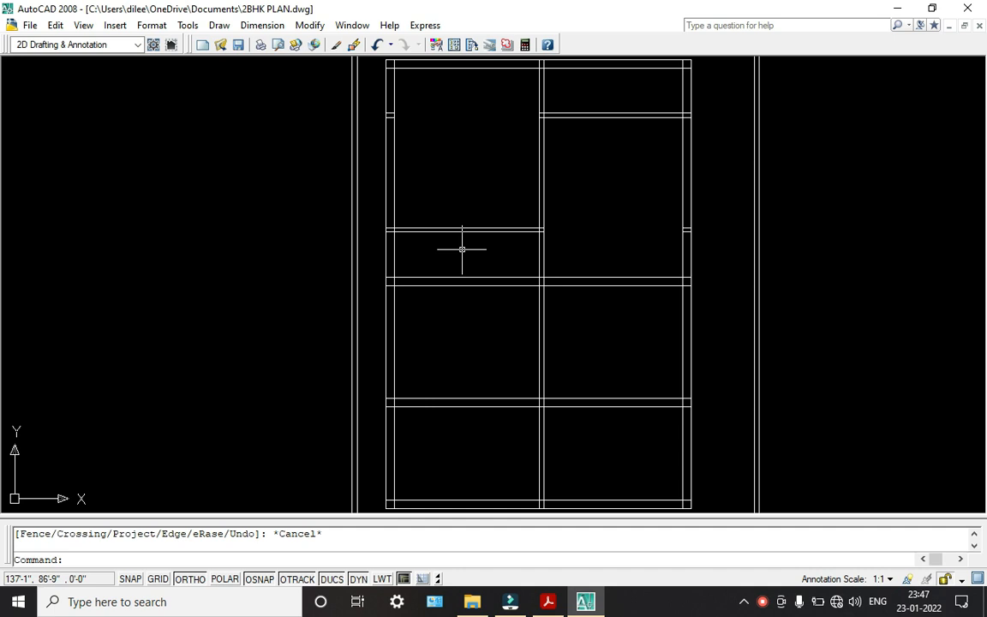
Check the master toilet's width in the reference PDF and offset the left house wall's inner line 8' to the right
type("o")
key("Return")
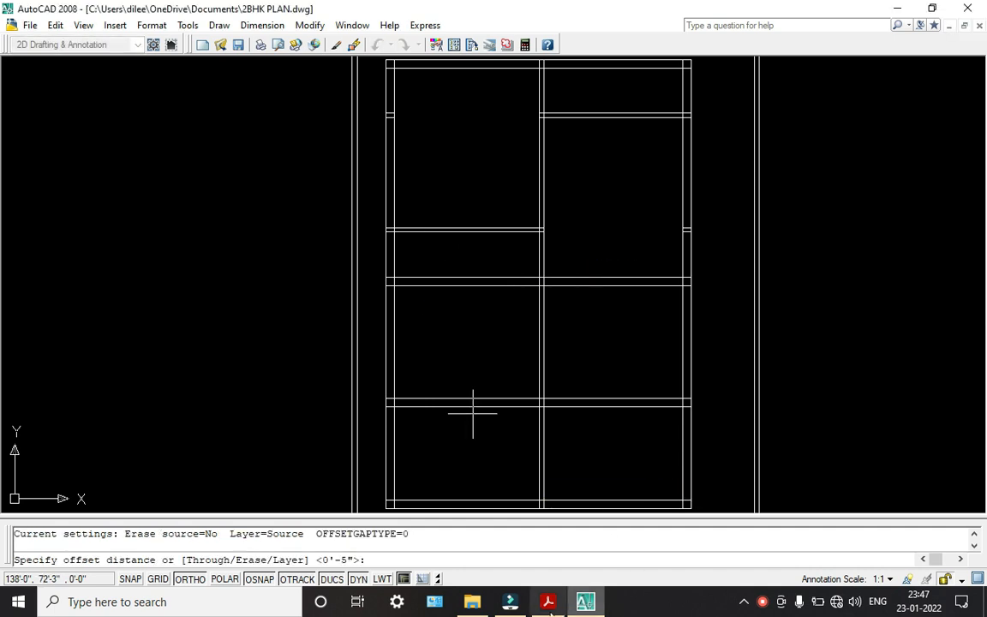
left_click(549, 604)
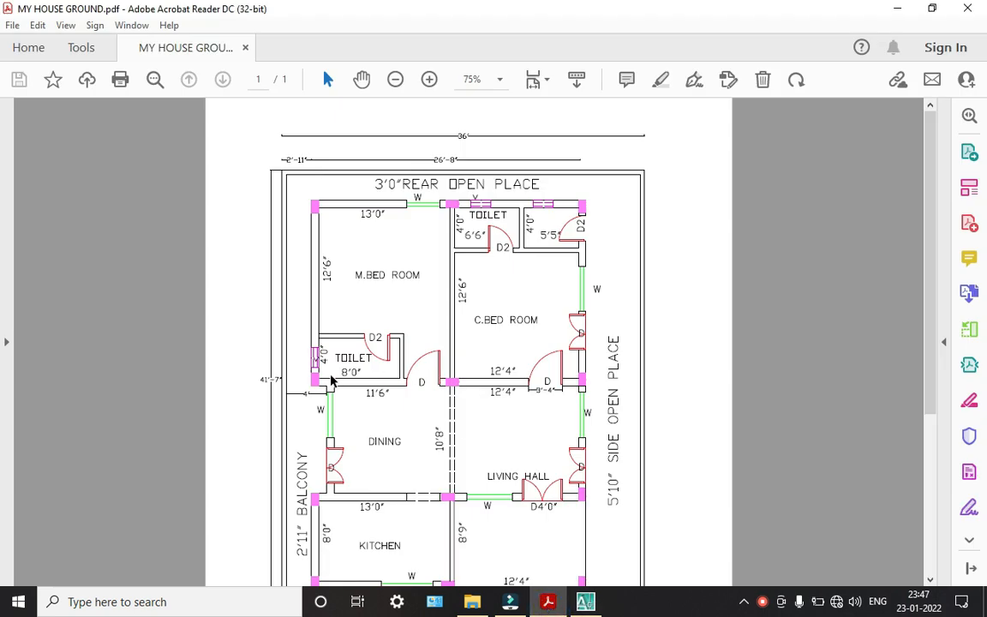
left_click(549, 604)
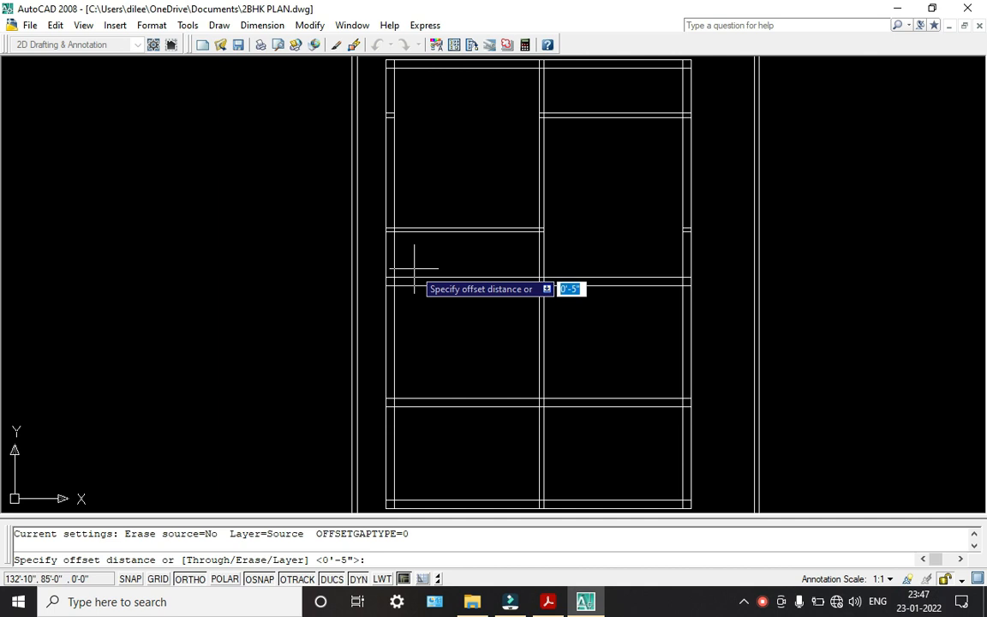
type("8")
key("Return")
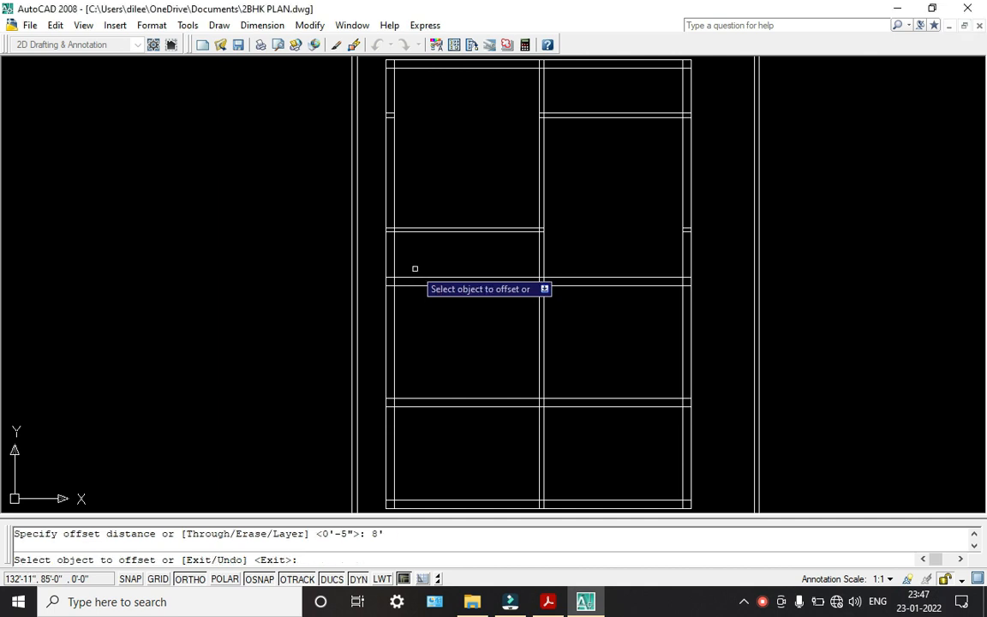
left_click(393, 252)
left_click(439, 257)
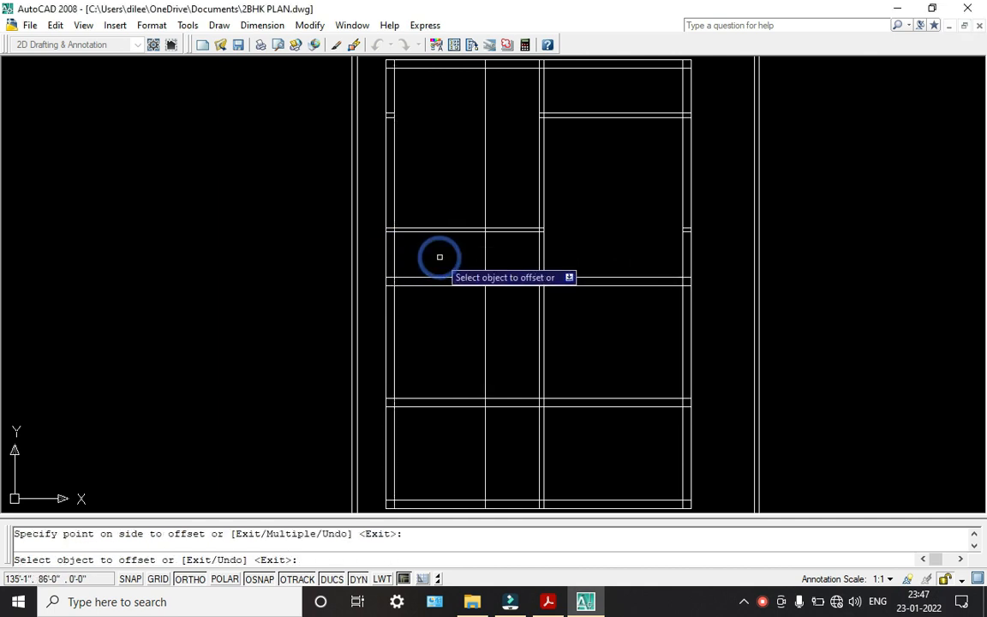
key("Escape")
Offset the master toilet's vertical side line 4.5" to the right to give the partition its thickness
type("o")
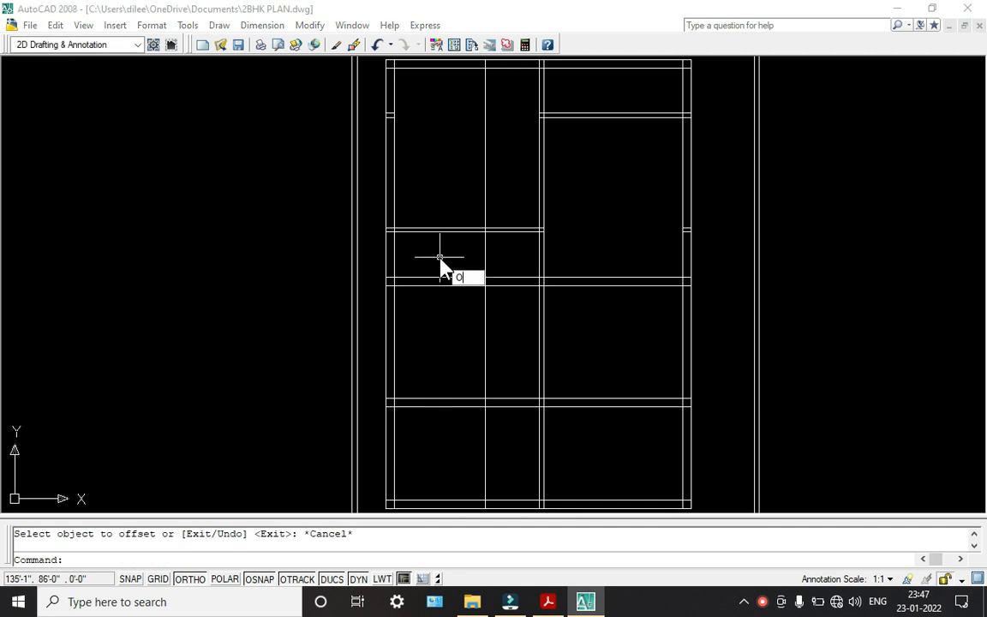
key("Return")
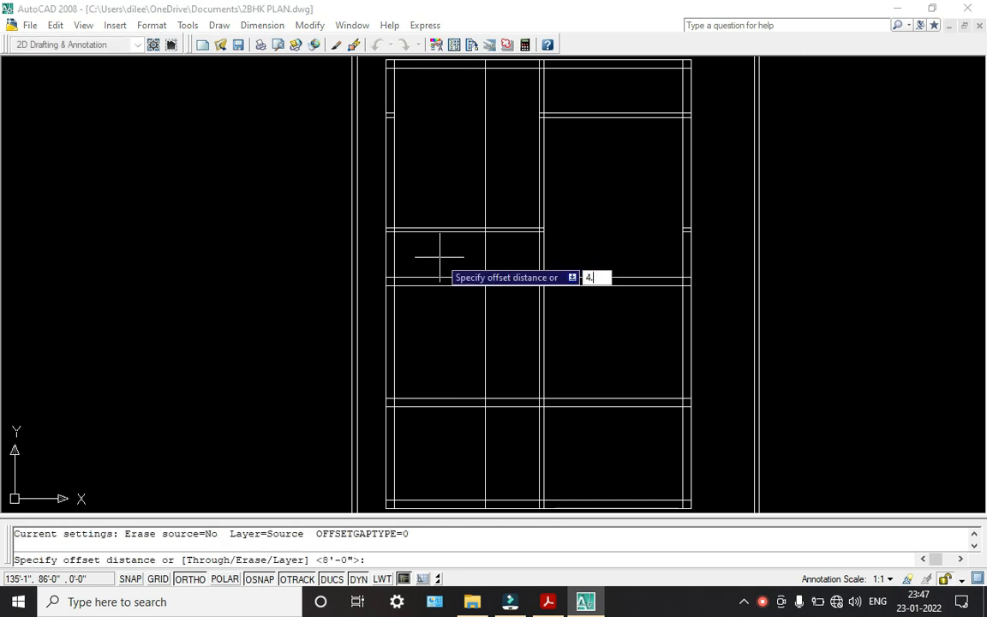
type("4.5\"")
key("Return")
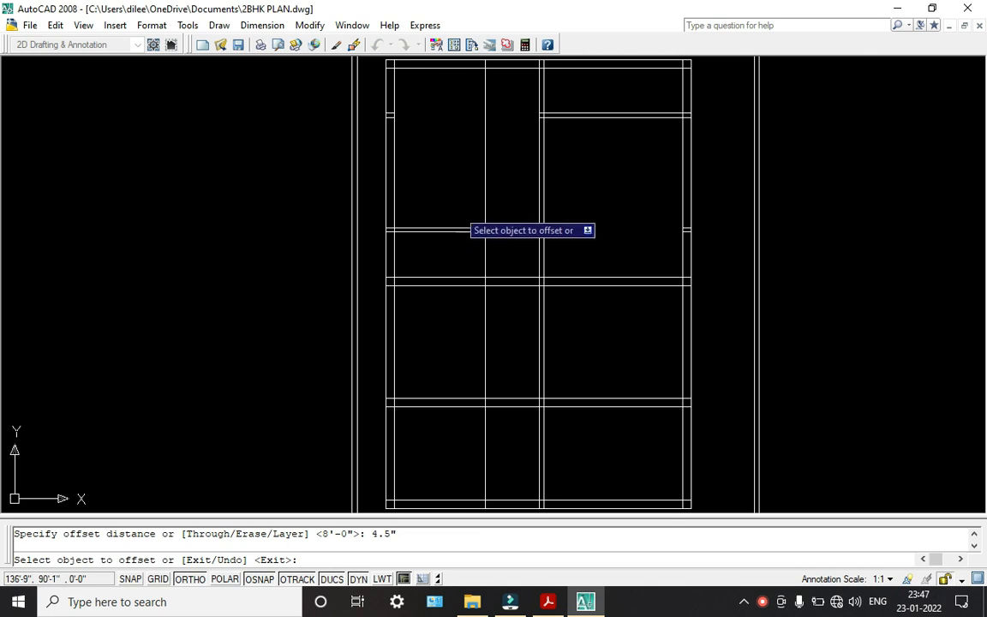
left_click(485, 177)
left_click(507, 170)
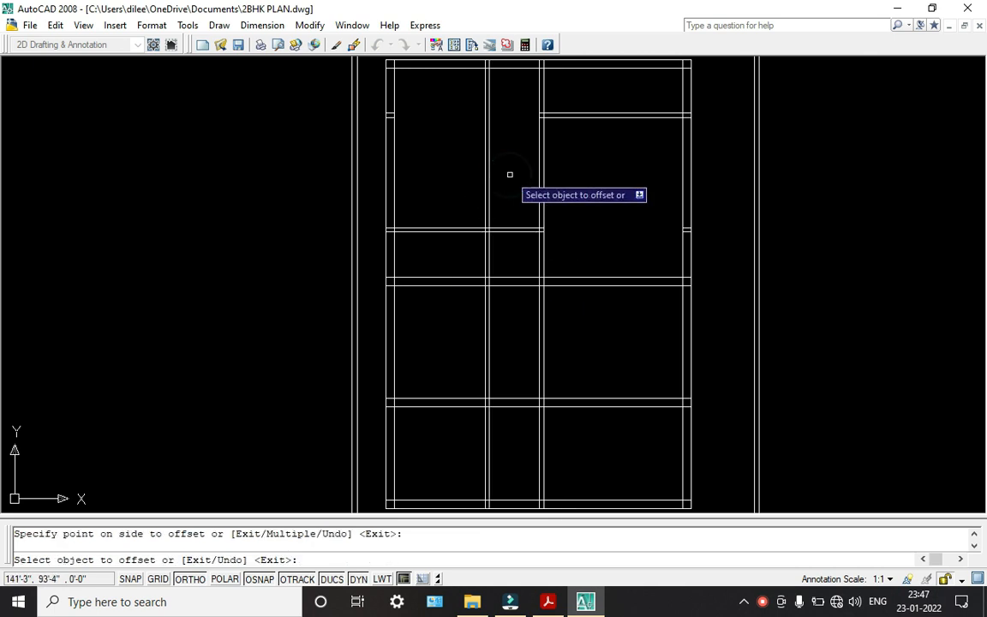
key("Escape")
Trim the master toilet's side wall lines out of the bedroom above and its upper wall lines between the toilet and central wall
type("T")
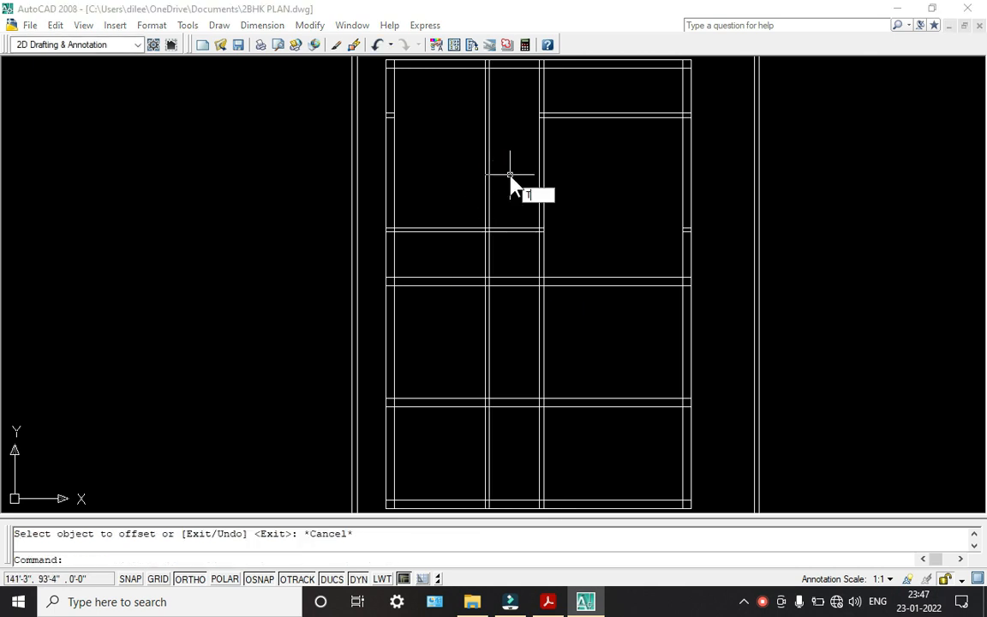
type("R")
key("Return")
key("Return")
left_click(512, 179)
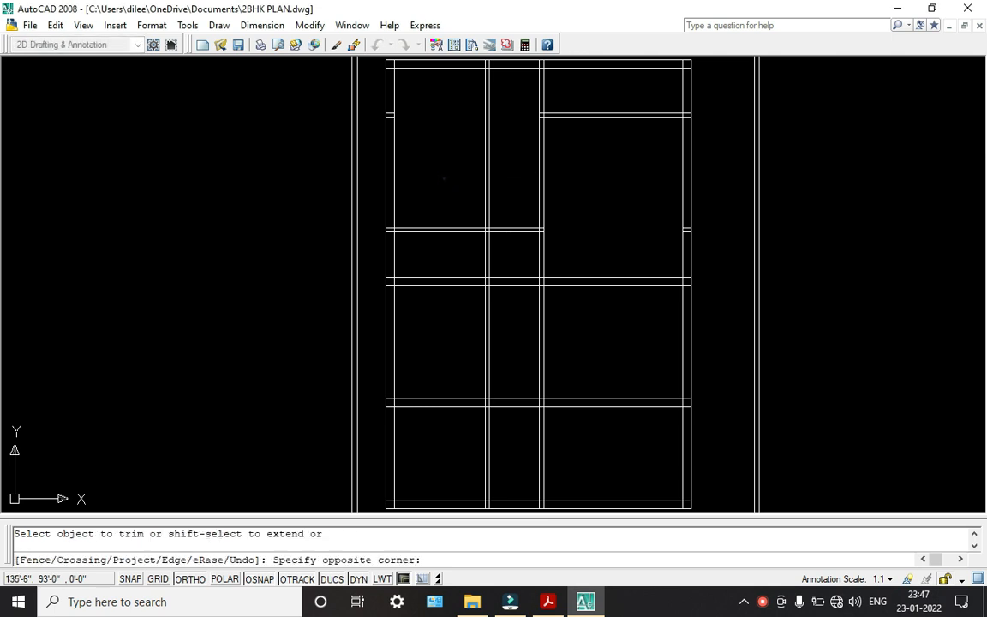
left_click(443, 144)
left_click(520, 244)
left_click(516, 203)
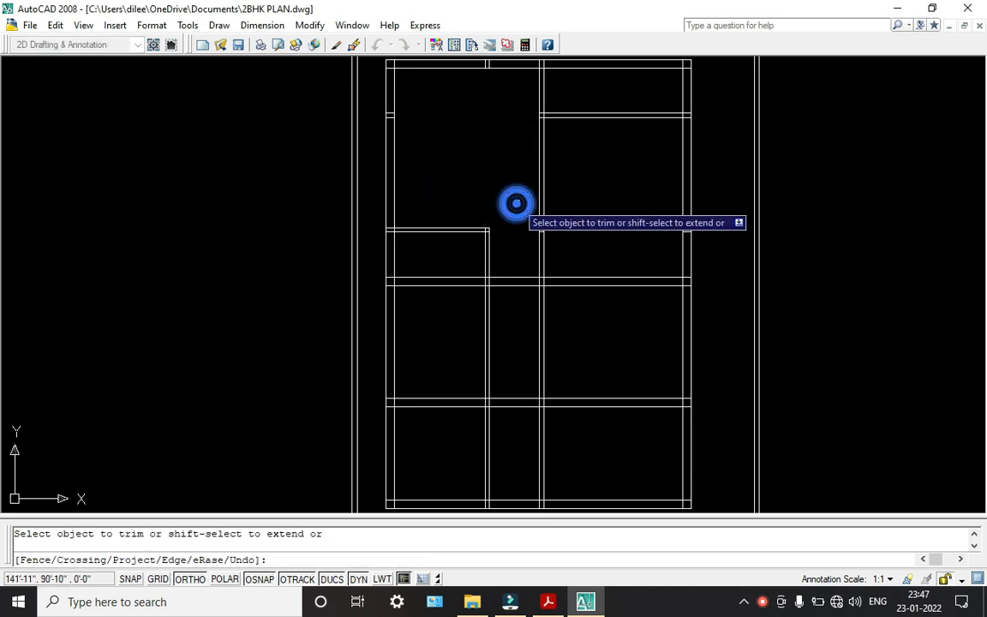
key("Escape")
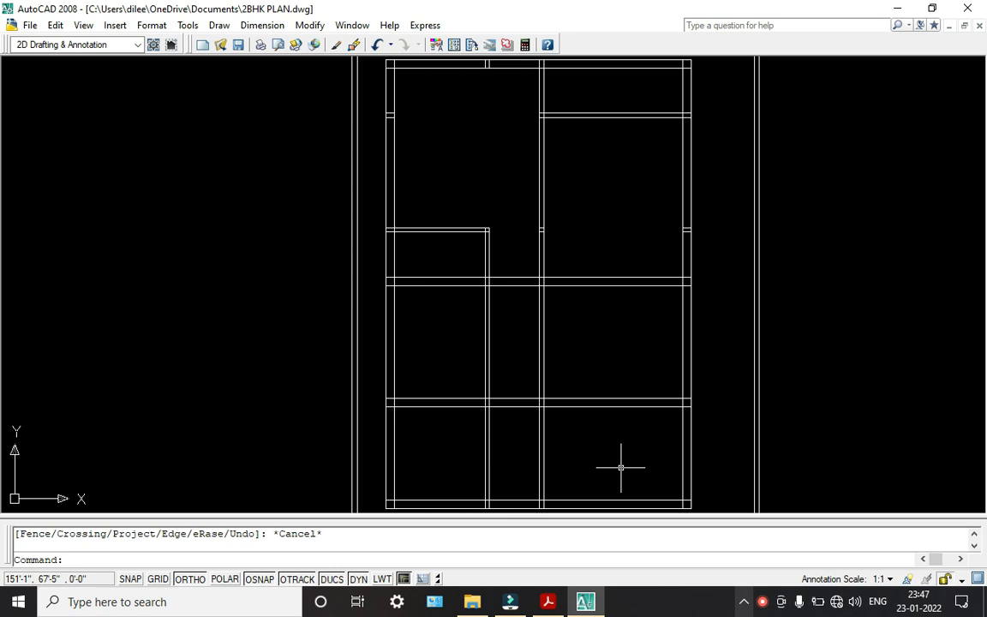
left_click(763, 602)
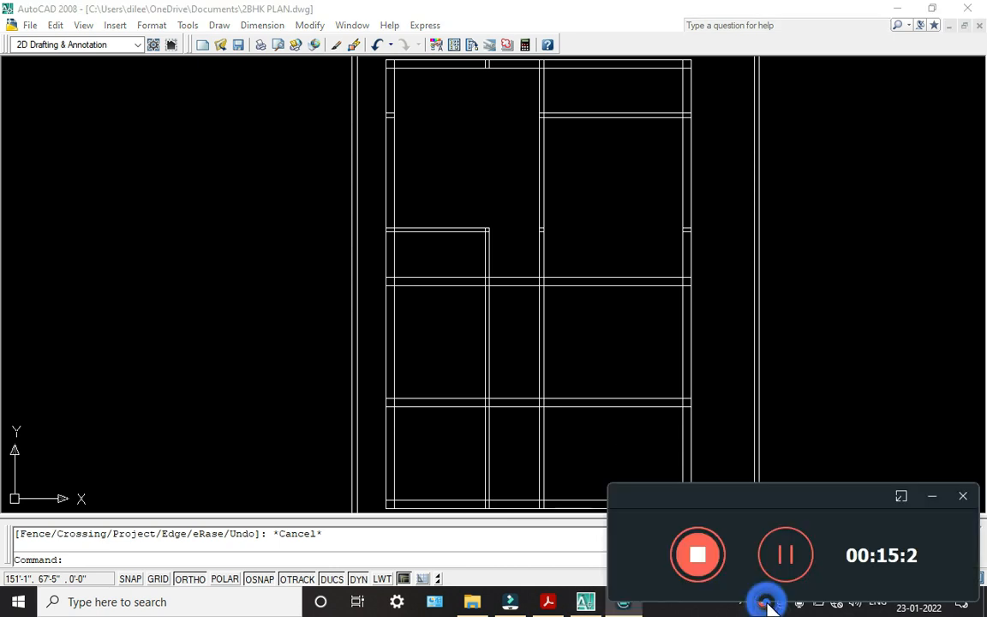
left_click(929, 497)
Measure the rear toilets' combined clear width with a linear dimension from the central wall to the right house wall
scroll(608, 341, "down", 3)
scroll(624, 198, "up", 5)
middle_click_drag(604, 197, 538, 194)
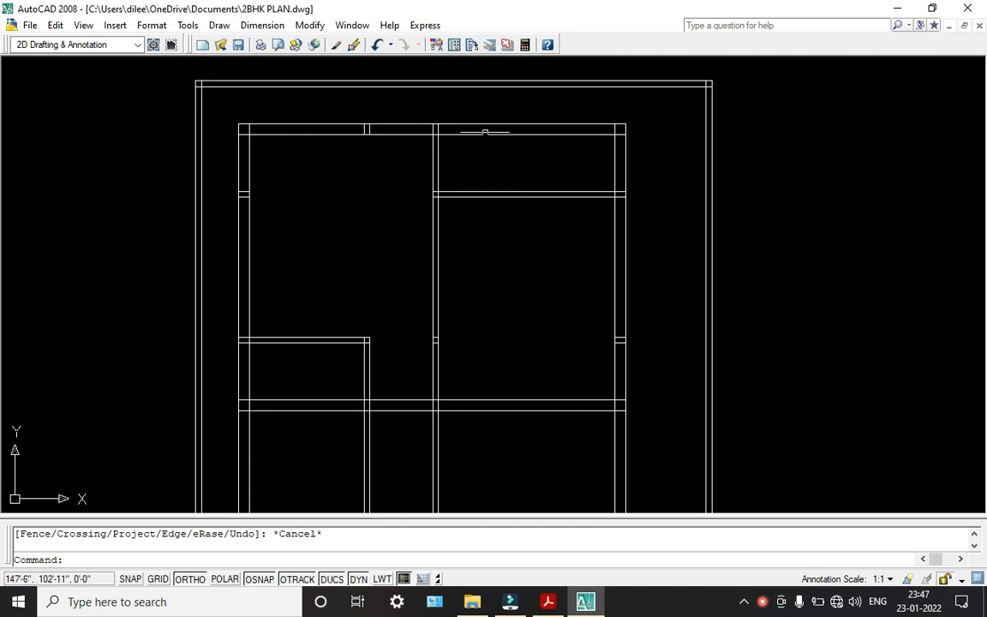
left_click(261, 25)
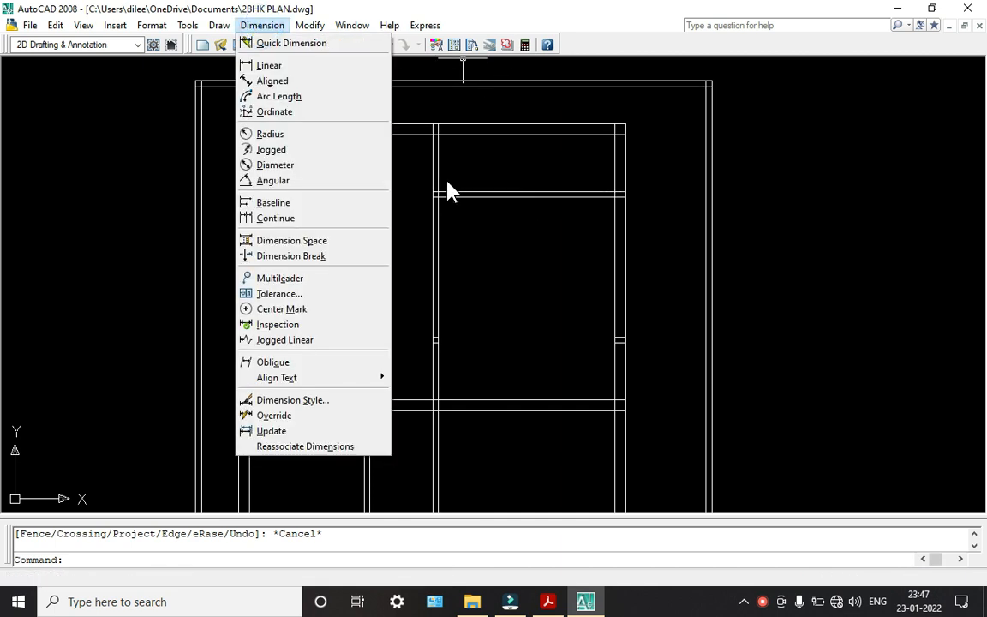
left_click(317, 64)
scroll(432, 196, "up", 3)
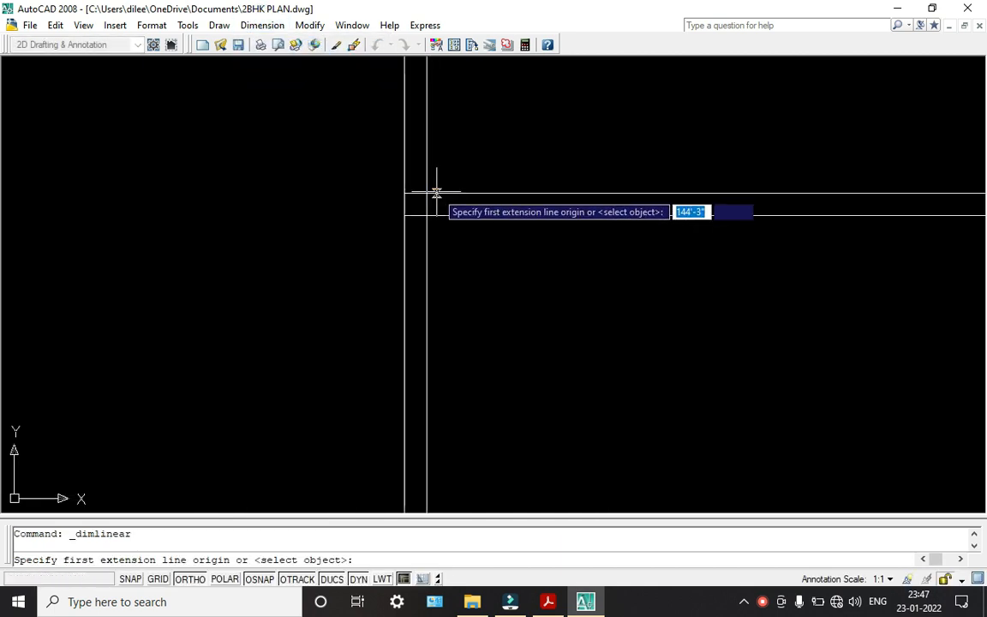
left_click(426, 194)
scroll(426, 194, "down", 3)
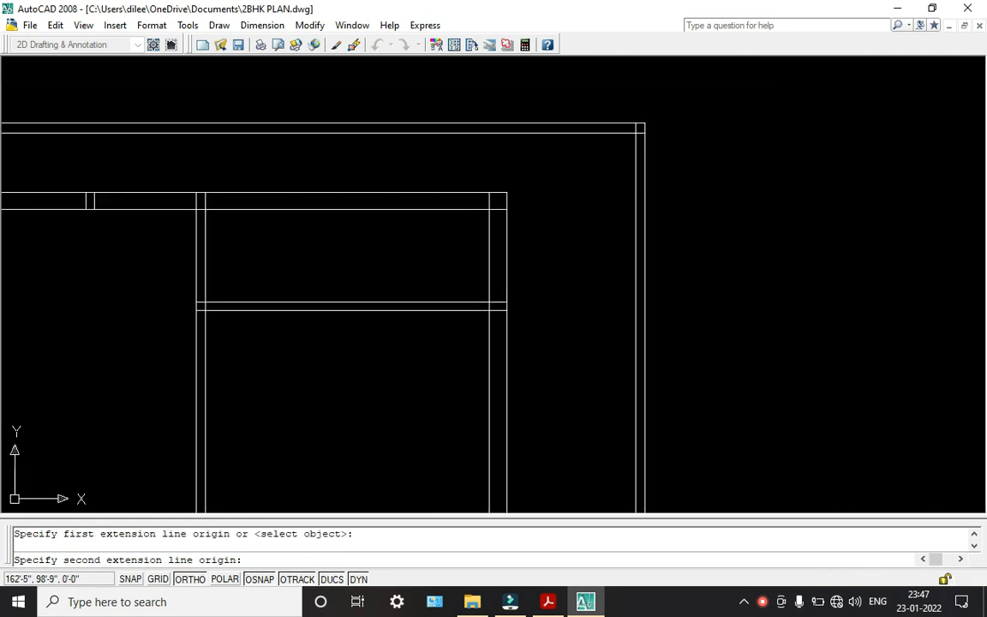
scroll(519, 293, "up", 1)
left_click(530, 303)
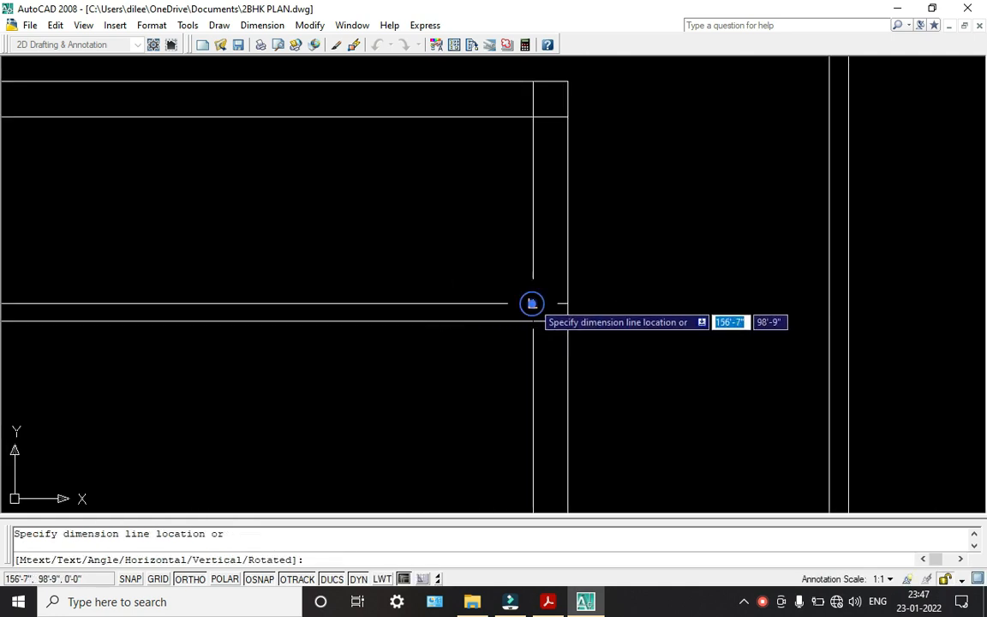
left_click(531, 282)
middle_click_drag(308, 318, 340, 314)
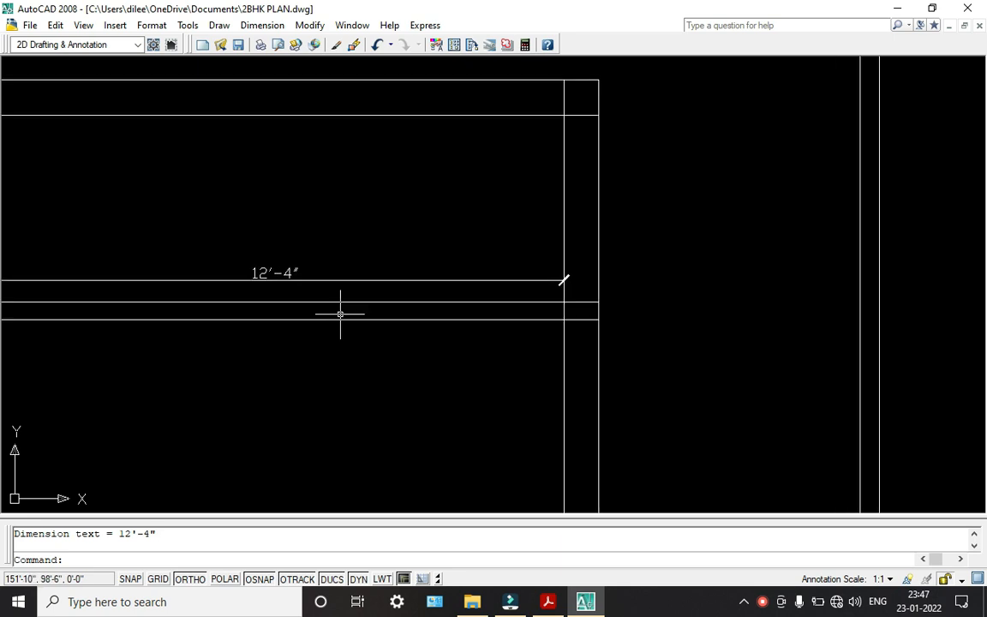
Check the rear toilet widths in the reference PDF and delete the temporary combined width dimension from the drawing
left_click(548, 601)
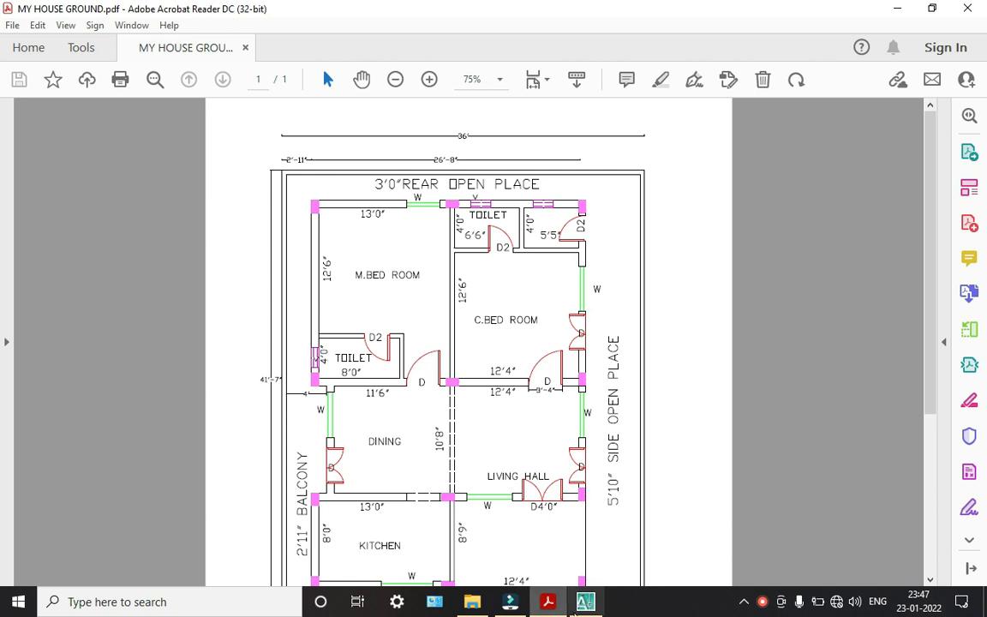
left_click(585, 601)
scroll(509, 269, "down", 5)
left_click(483, 273)
key("Delete")
Offset the right house wall's inner line 5'5" to the left for the partition between the two rear toilets
type("o")
key("Return")
type("5'5")
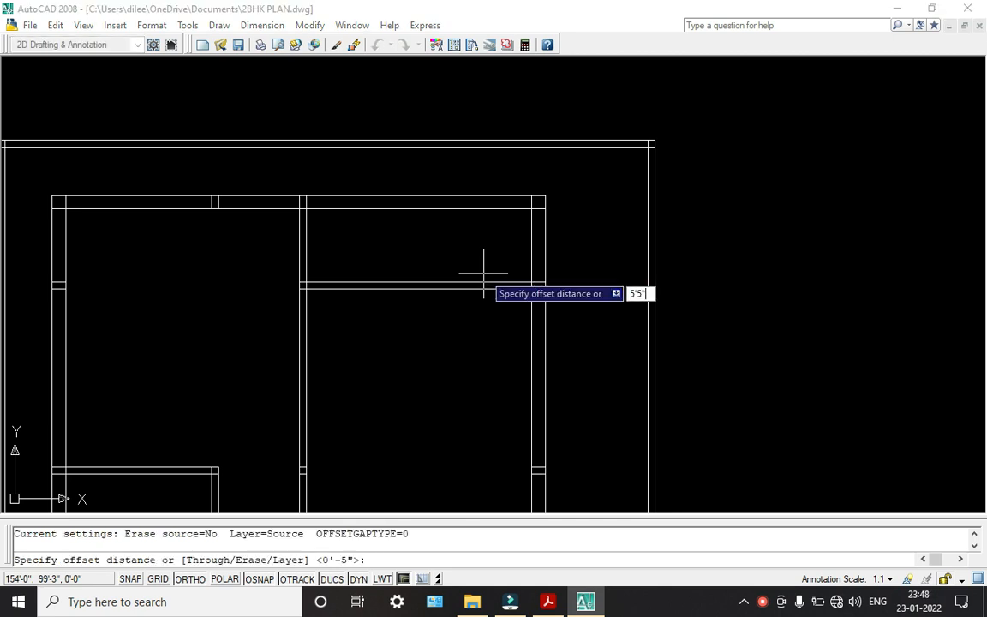
type("\"")
key("Return")
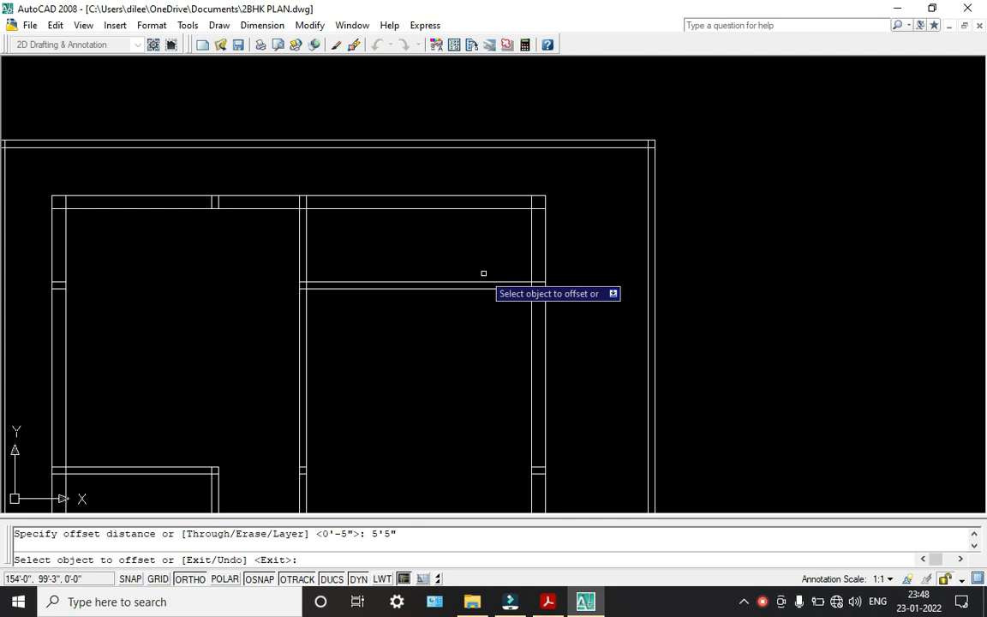
left_click(530, 244)
left_click(487, 244)
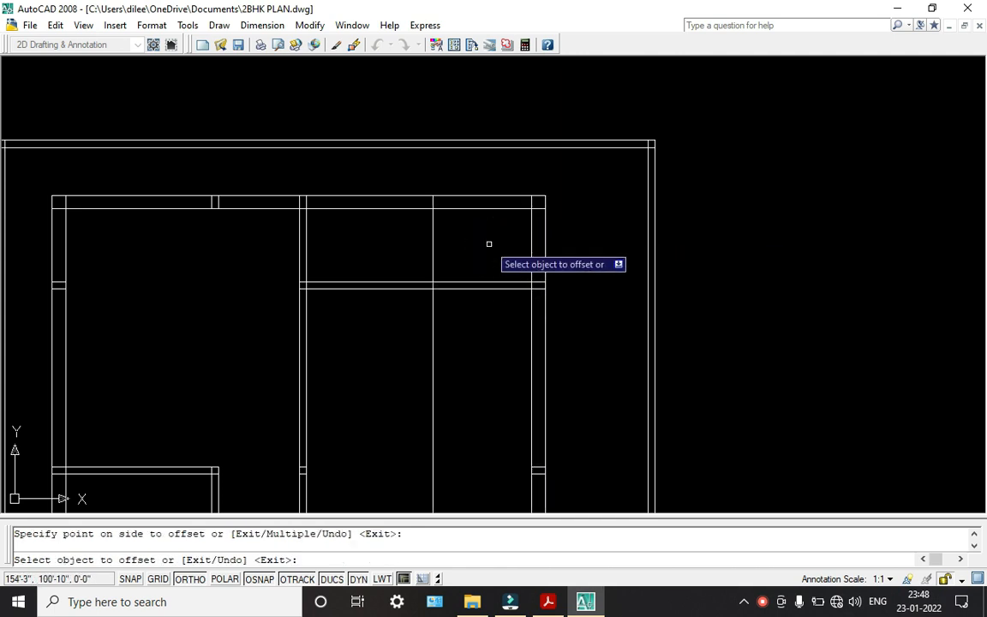
key("Escape")
Offset the rear toilet partition line 4.5" to the left to give the wall its thickness
type("o")
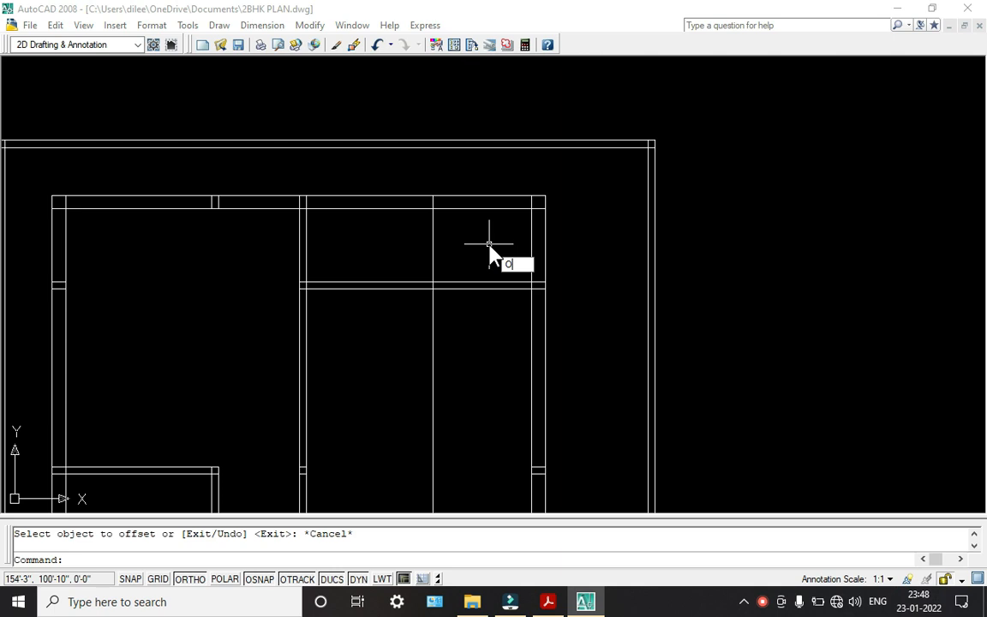
key("Return")
type("4.")
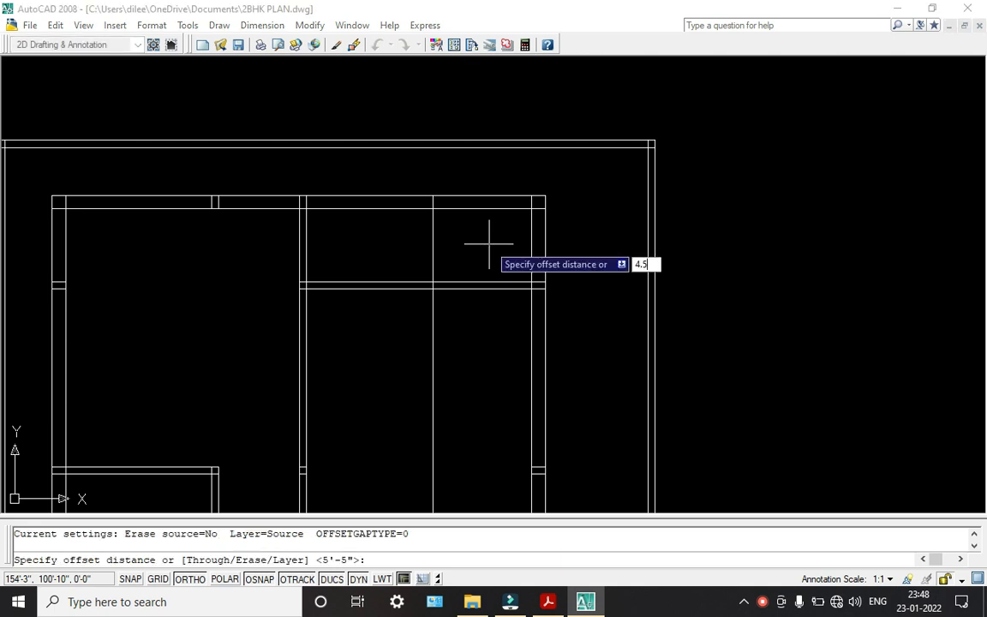
type("5\"")
key("Return")
left_click(432, 249)
left_click(415, 247)
key("Escape")
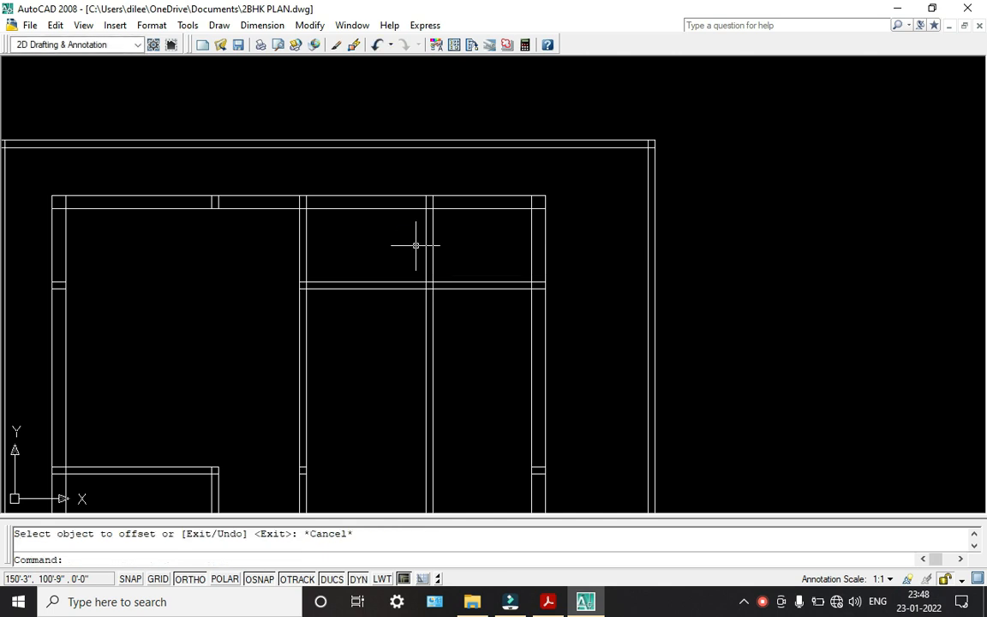
Measure the left rear toilet's clear width with a temporary linear dimension and delete that dimension
left_click(268, 24)
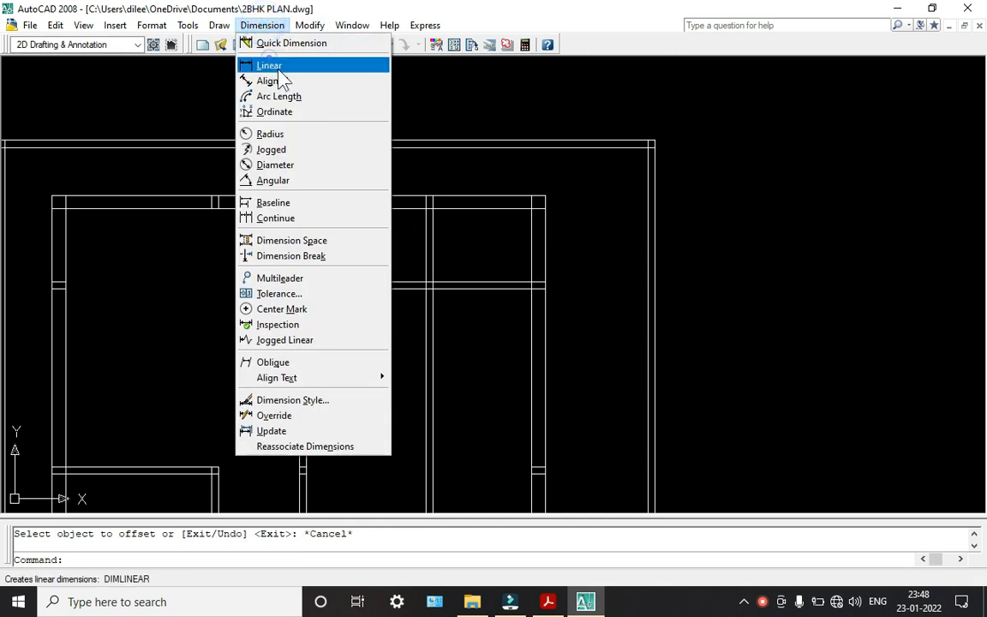
left_click(278, 65)
left_click(306, 246)
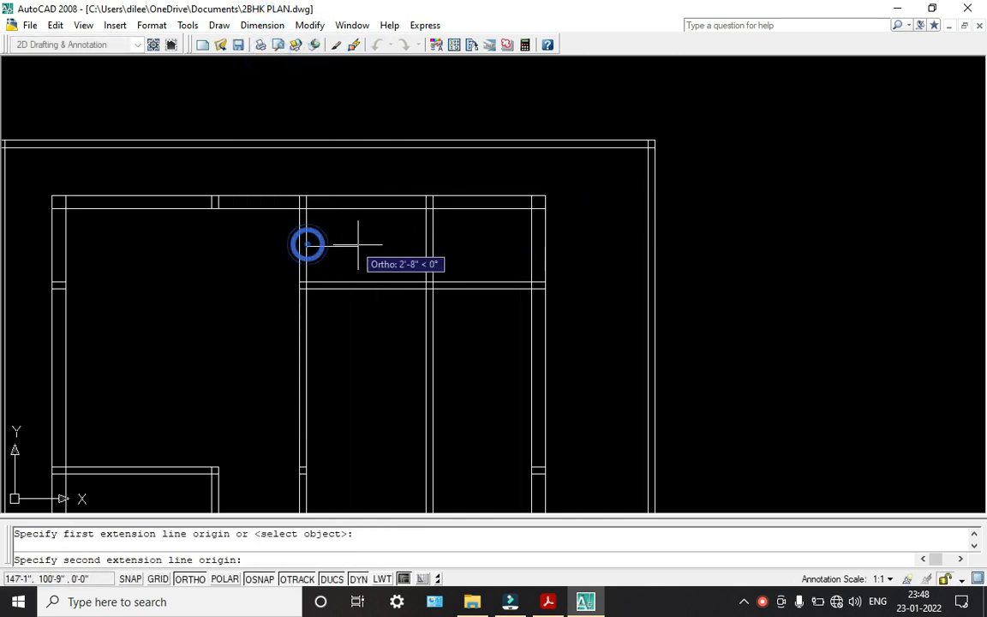
left_click(431, 247)
left_click(385, 243)
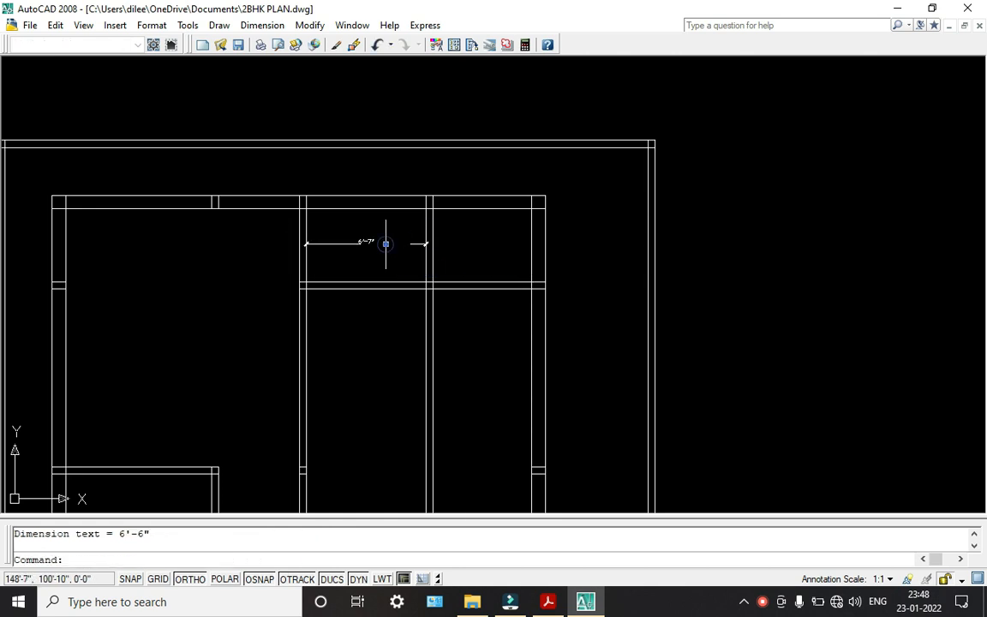
scroll(374, 244, "up", 6)
scroll(373, 243, "down", 4)
left_click(373, 243)
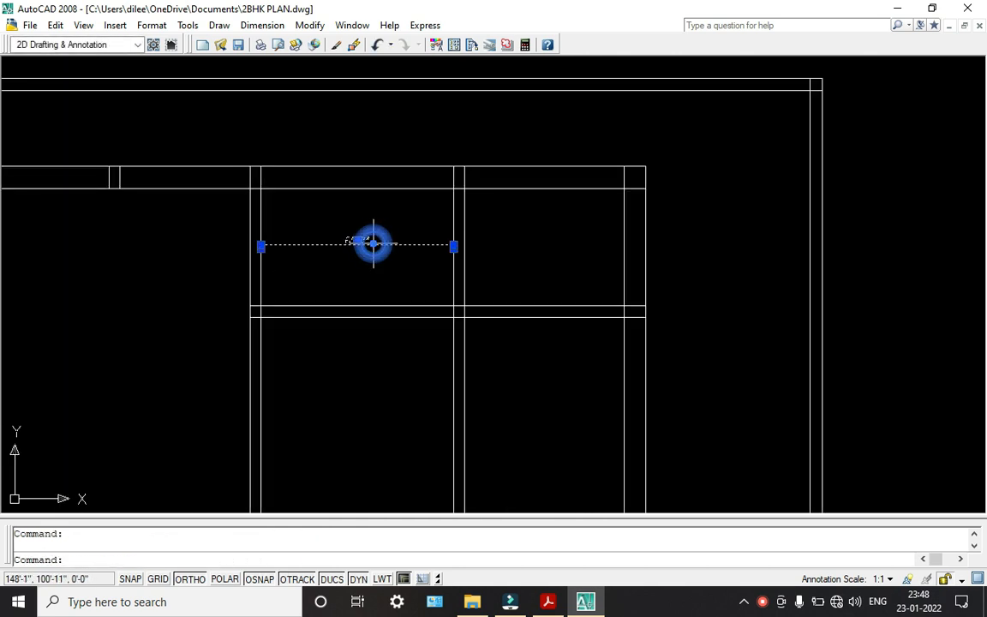
key("Delete")
Trim the rear toilet partition lines out of the children's bedroom, the living hall and the room below it
scroll(373, 243, "down", 3)
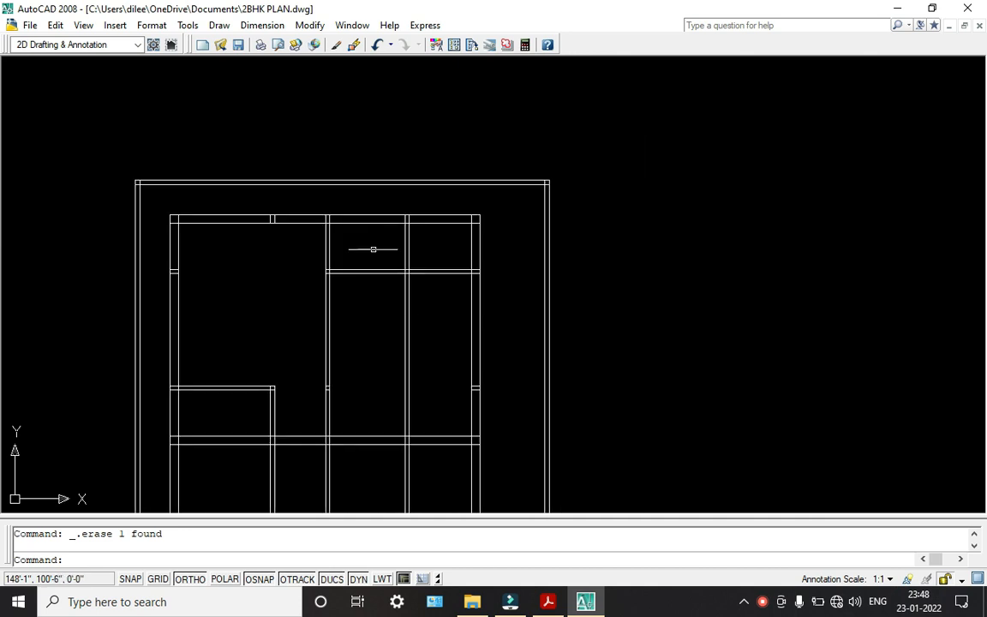
type("tr")
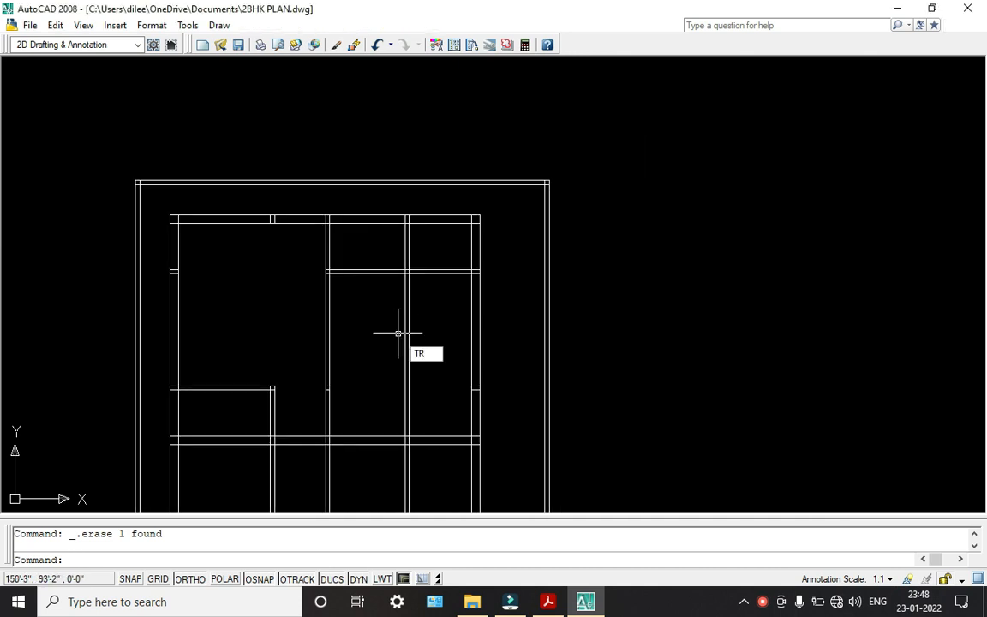
key("Return")
left_click(382, 320)
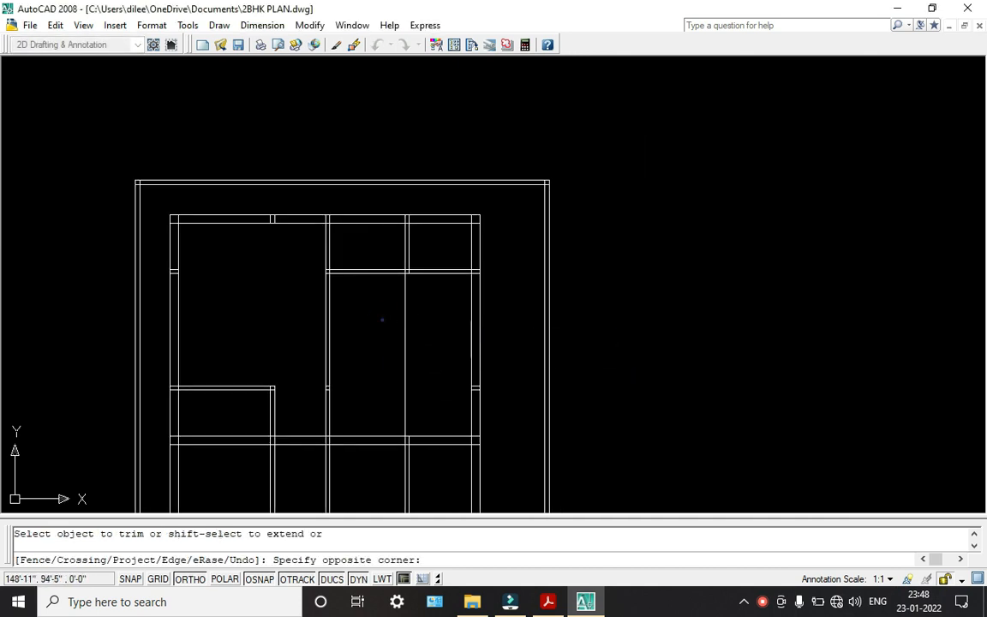
left_click(432, 372)
scroll(432, 370, "down", 2)
left_click(377, 439)
left_click(369, 432)
left_click(382, 375)
left_click(361, 352)
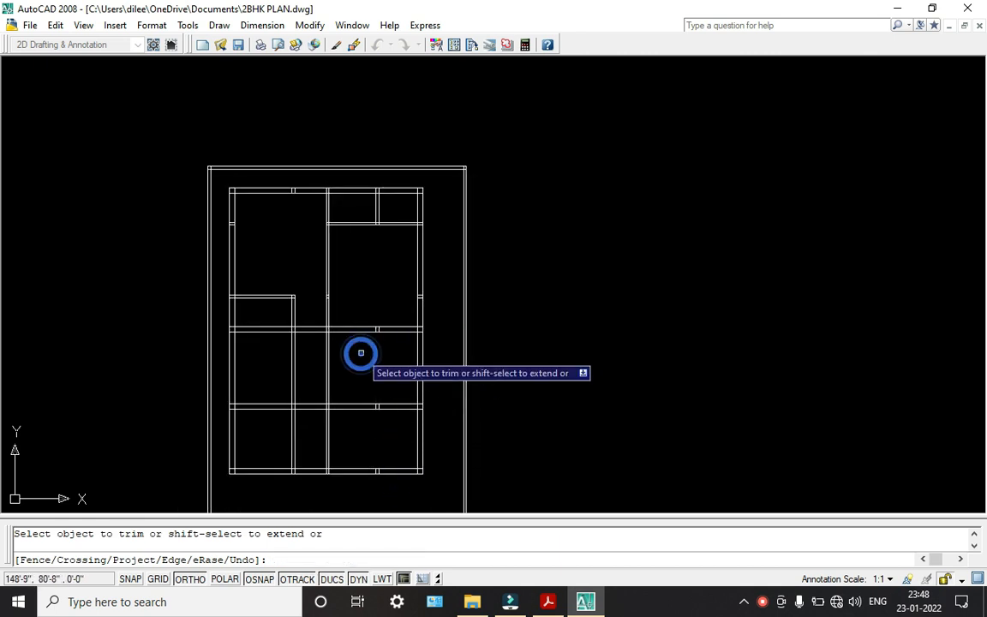
Trim the master toilet's side wall lines out of the dining area and the kitchen
left_click(300, 369)
left_click(269, 357)
left_click(297, 440)
left_click(297, 436)
left_click(282, 429)
left_click(301, 434)
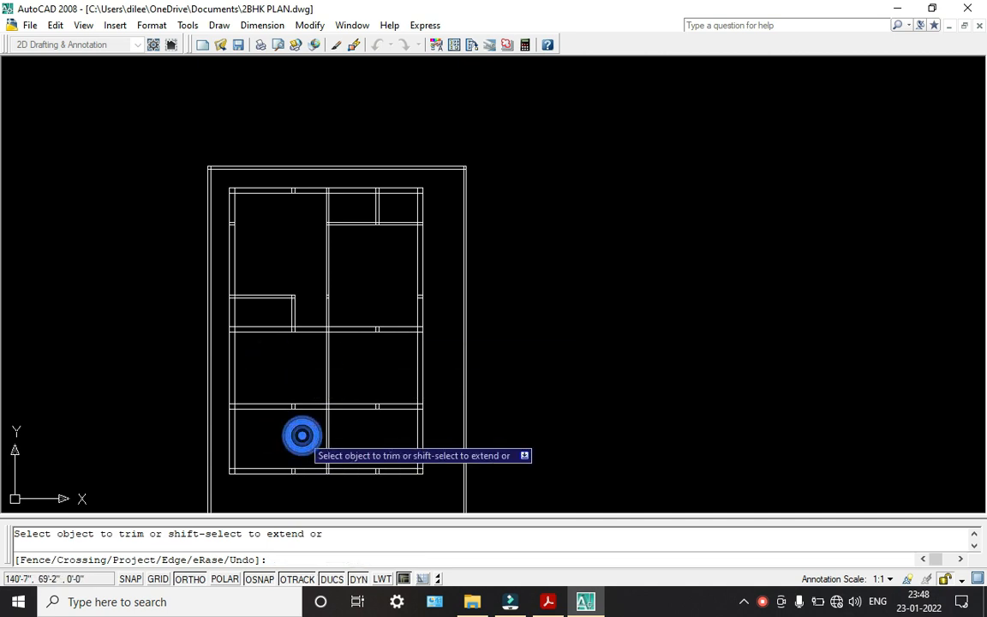
key("Escape")
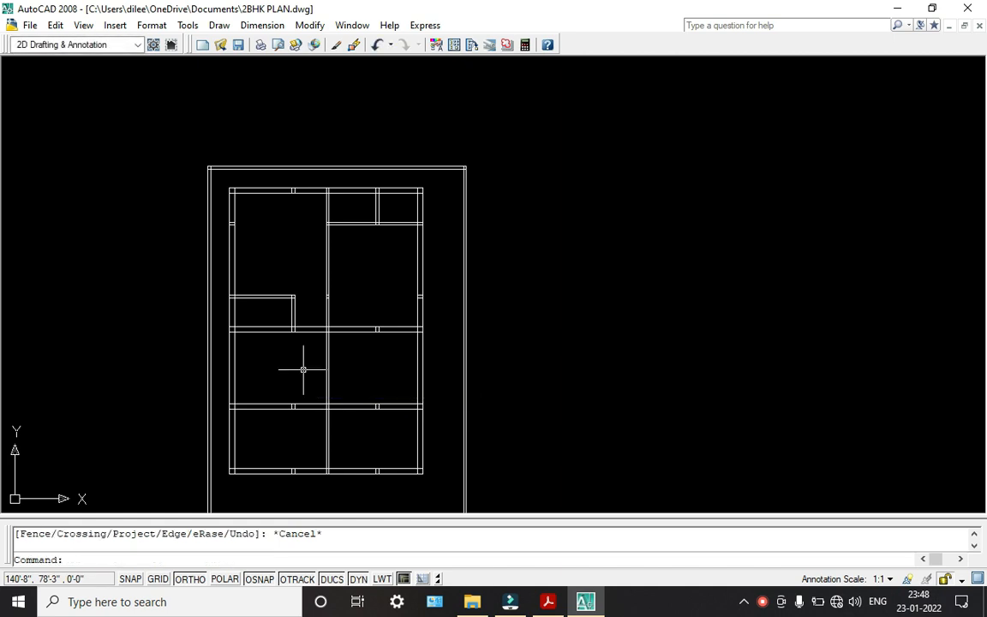
Erase the leftover partition line stubs inside the horizontal walls of the living hall, dining area and kitchen
left_click(360, 315)
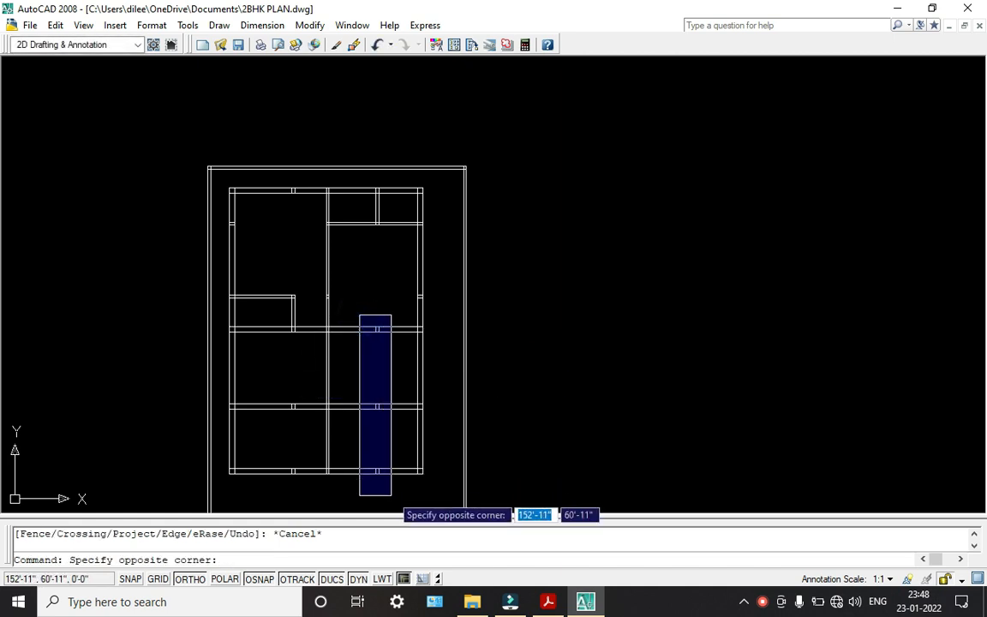
left_click(392, 495)
key("Delete")
left_click(279, 377)
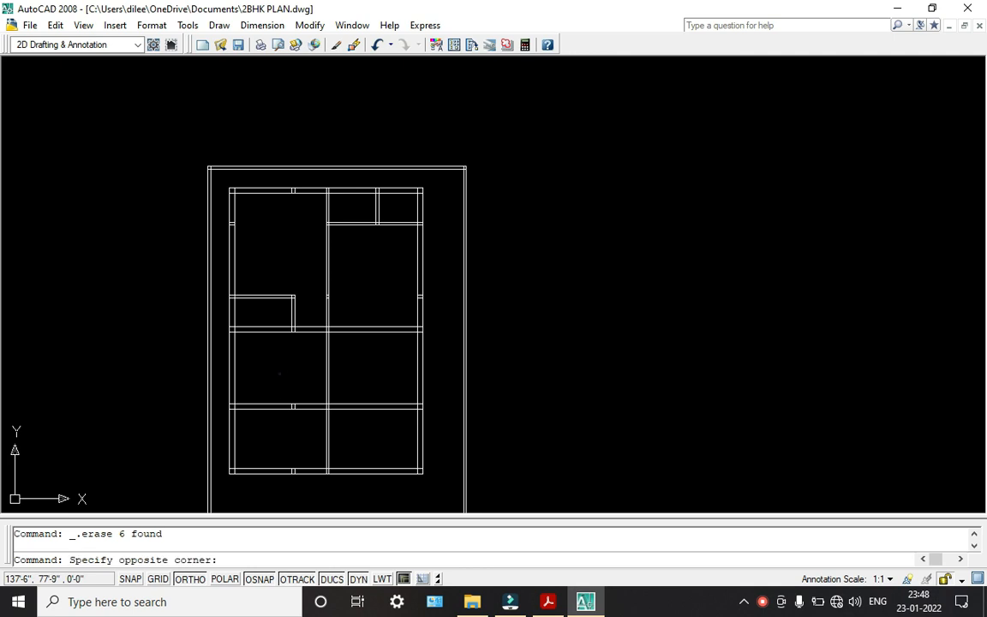
left_click(305, 497)
key("Delete")
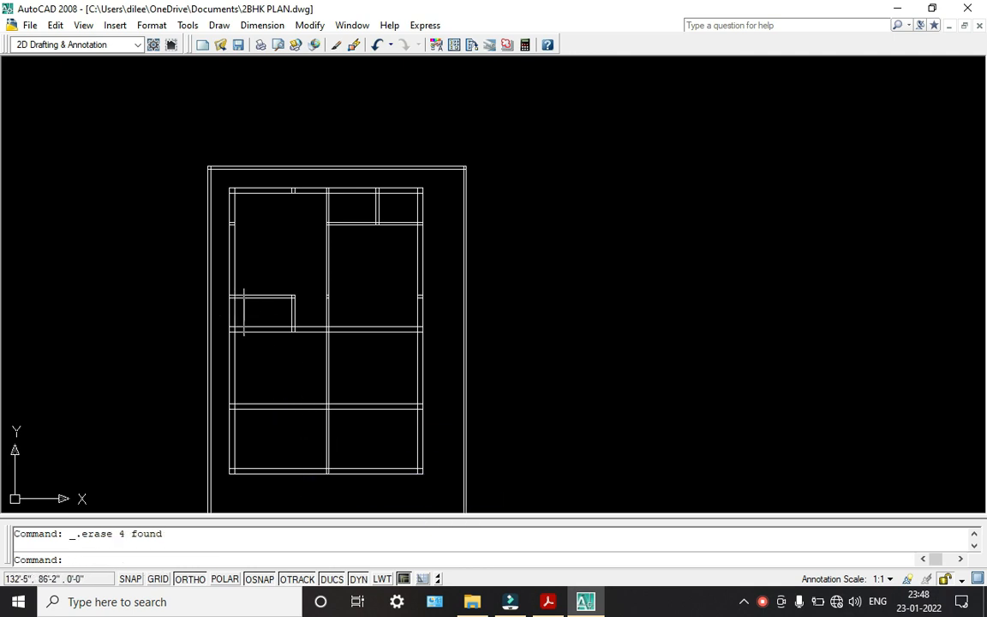
Check the dining, living hall and kitchen layout in the reference PDF and return to the drawing
middle_click_drag(405, 298, 374, 293)
scroll(368, 290, "down", 3)
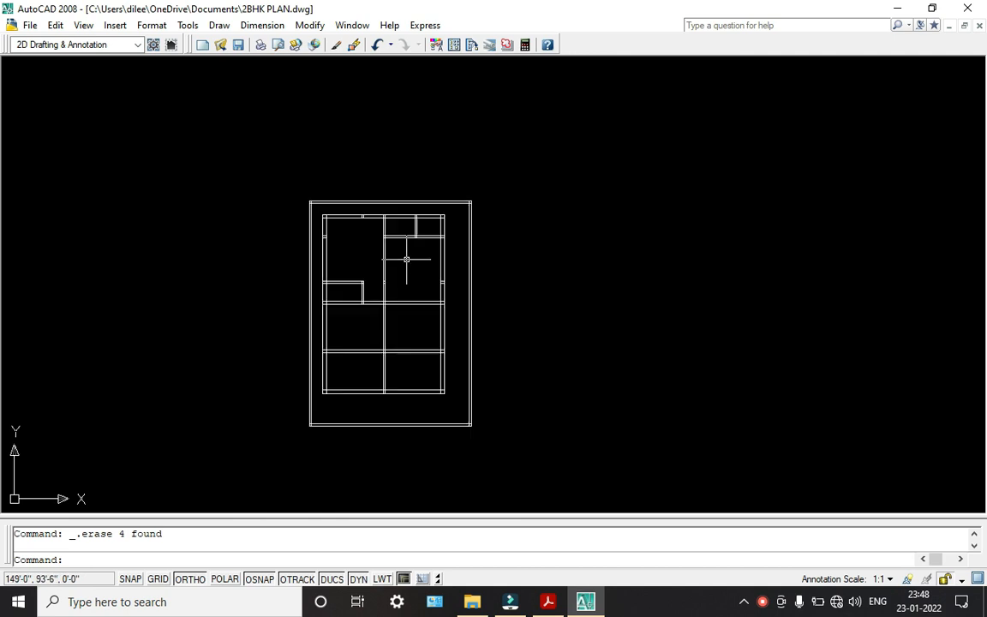
scroll(362, 286, "up", 3)
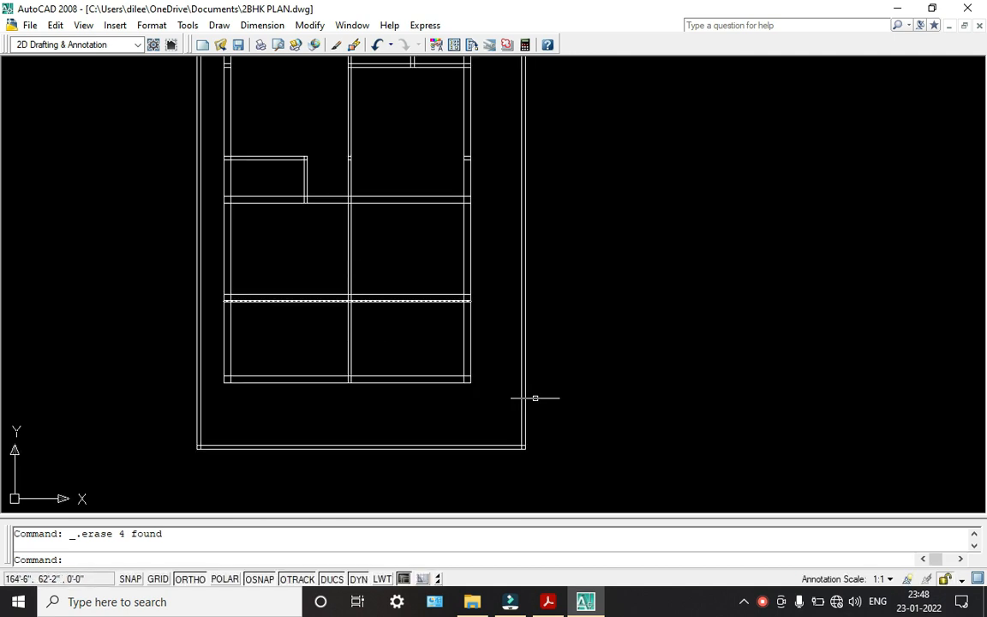
left_click(547, 602)
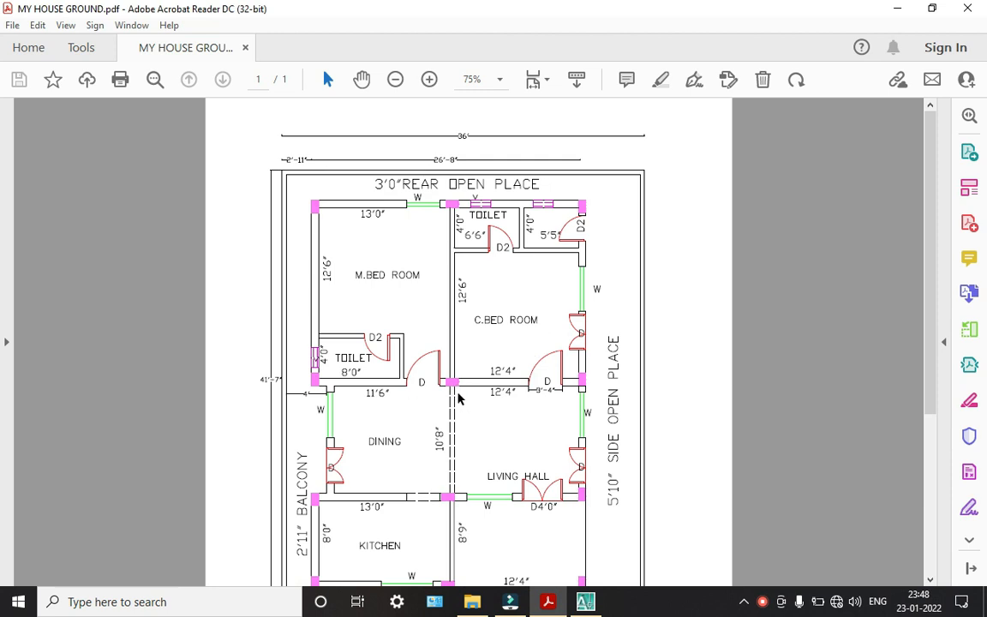
scroll(448, 466, "down", 1)
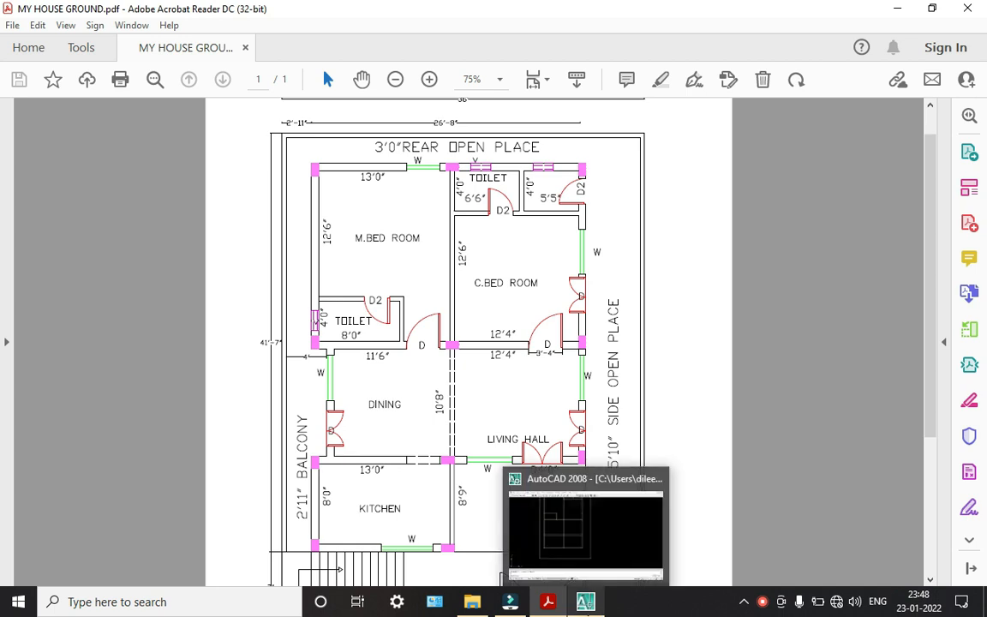
left_click(543, 523)
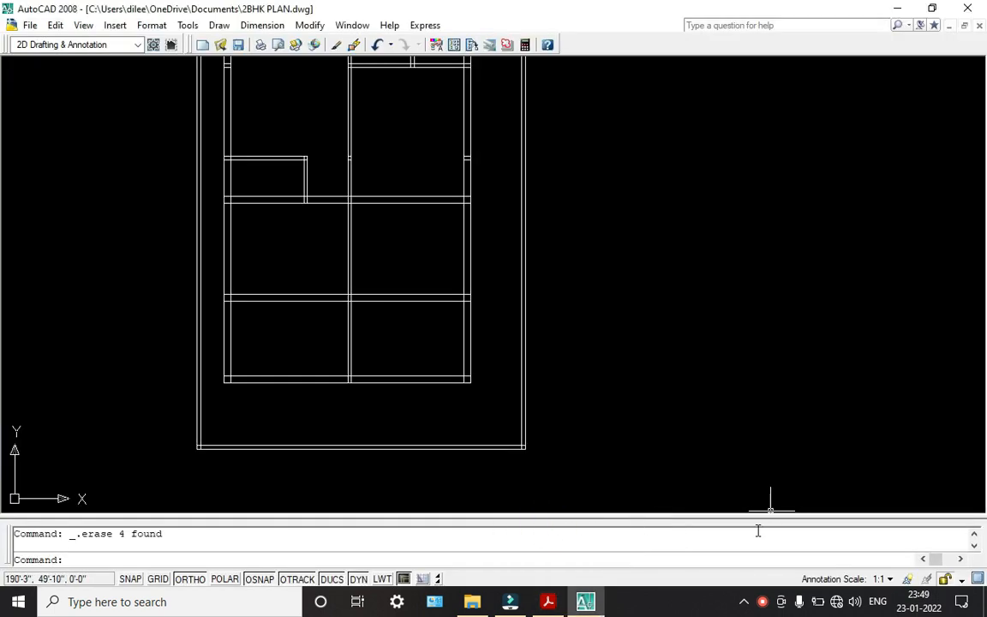